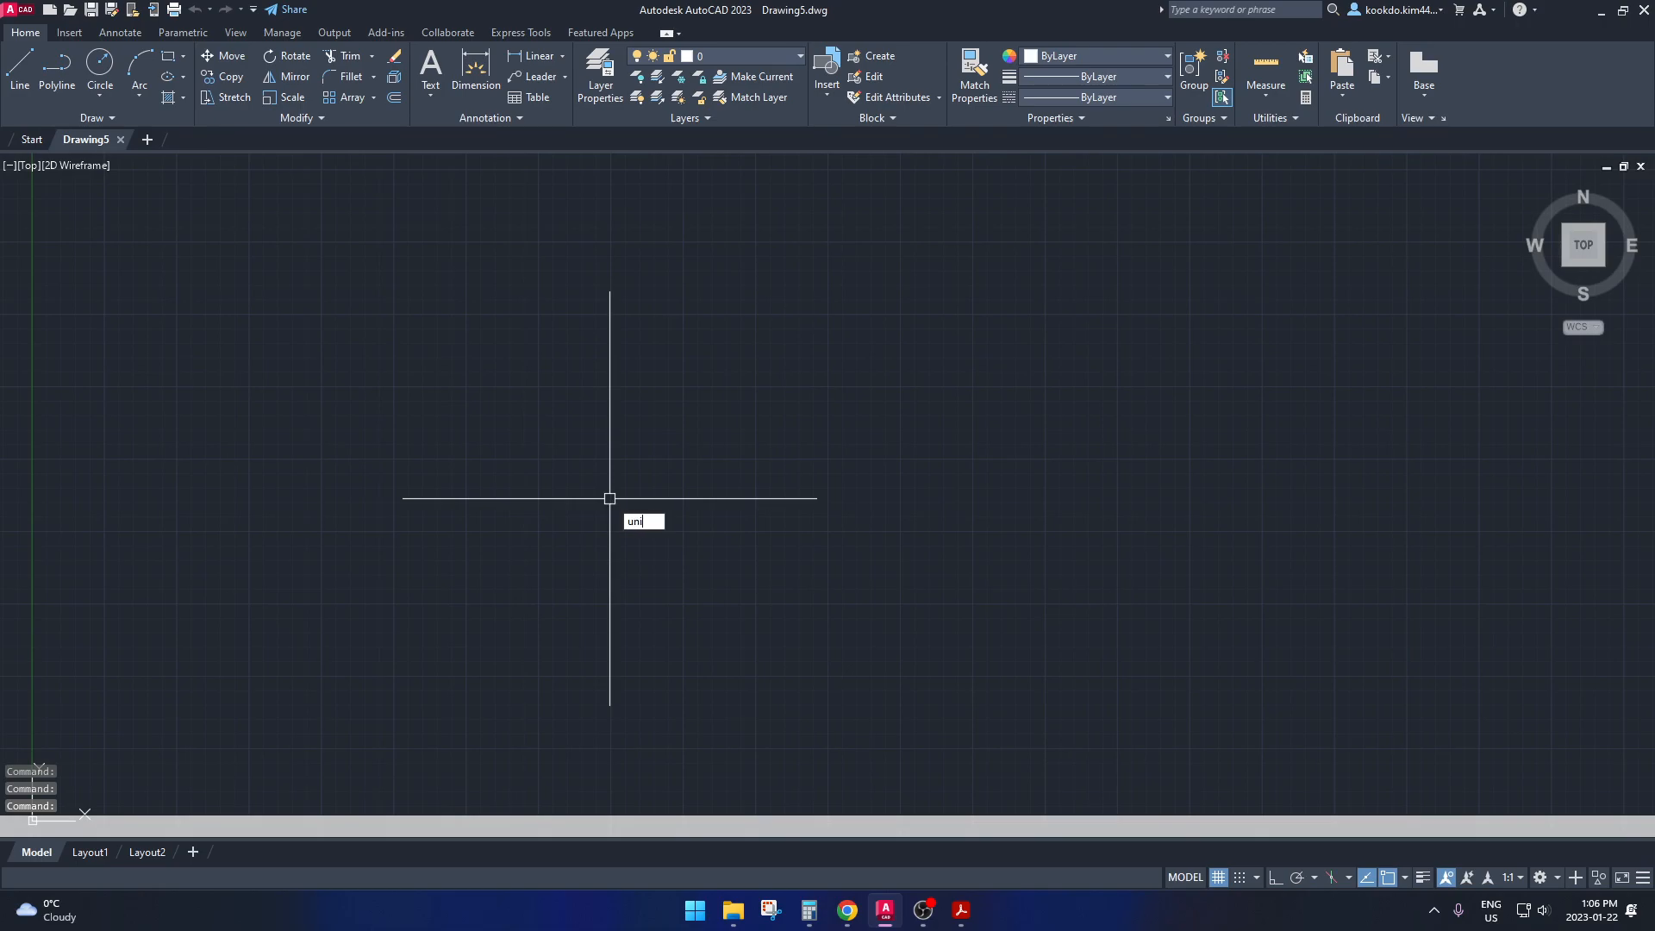
Configure the drawing units to Architectural length with a precision of 0'-0 1/4"
left_click(806, 331)
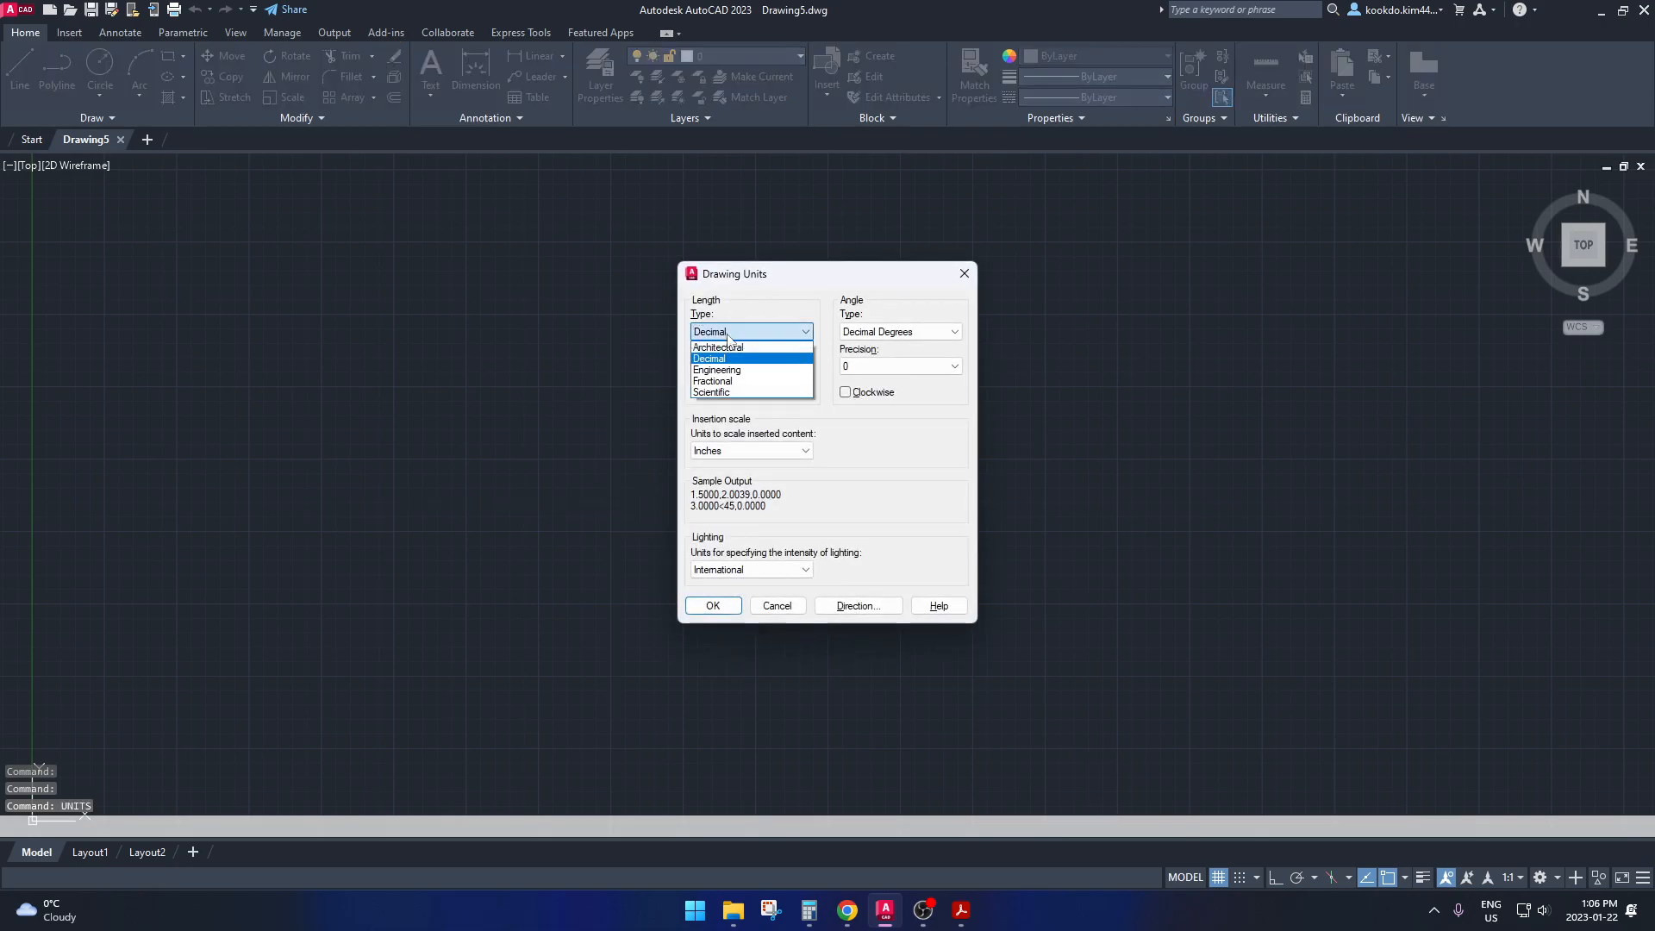
left_click(732, 345)
left_click(758, 367)
left_click(746, 406)
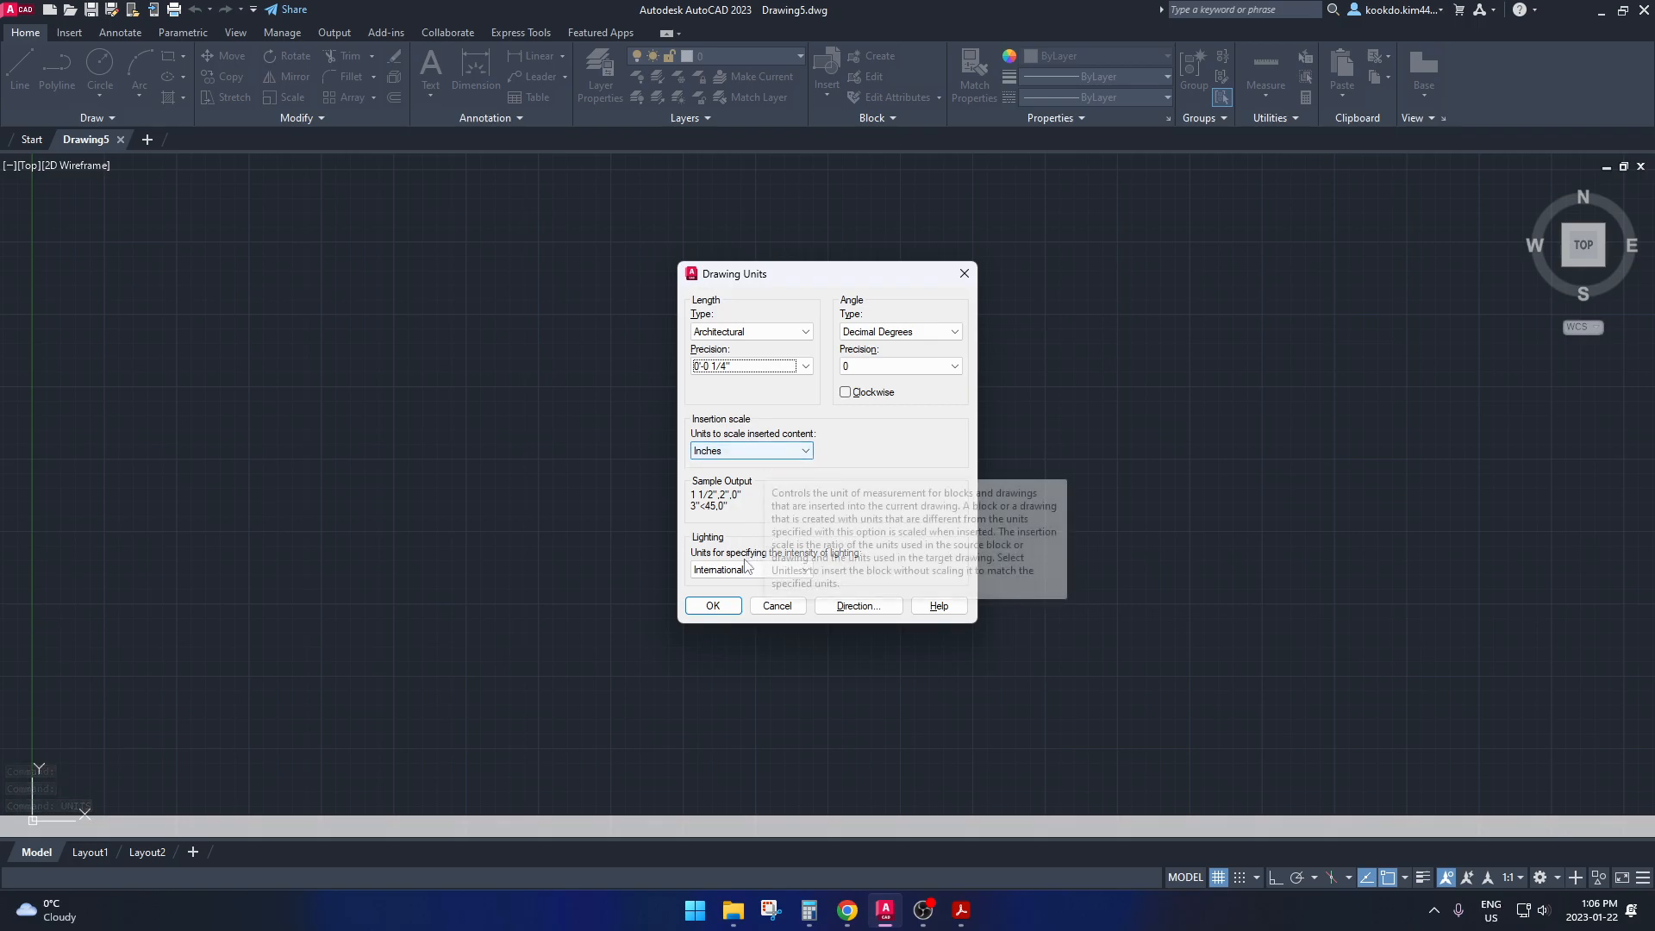
left_click(714, 605)
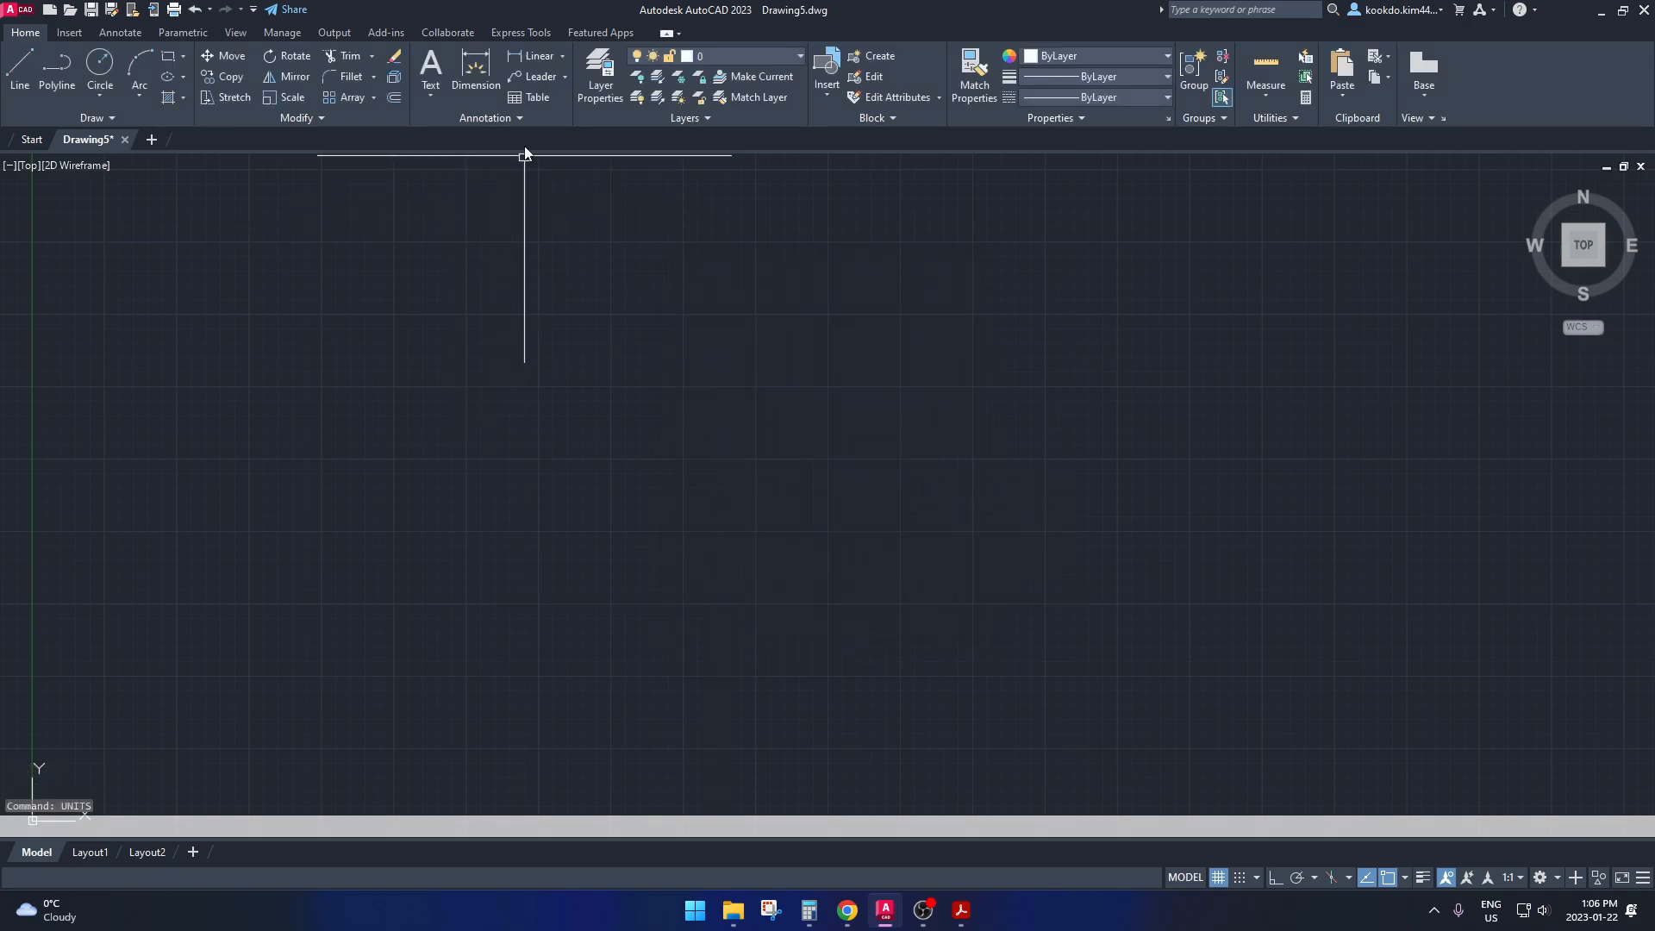
Create a new text style named ANNO 1 based on the Annotative style
left_click(498, 120)
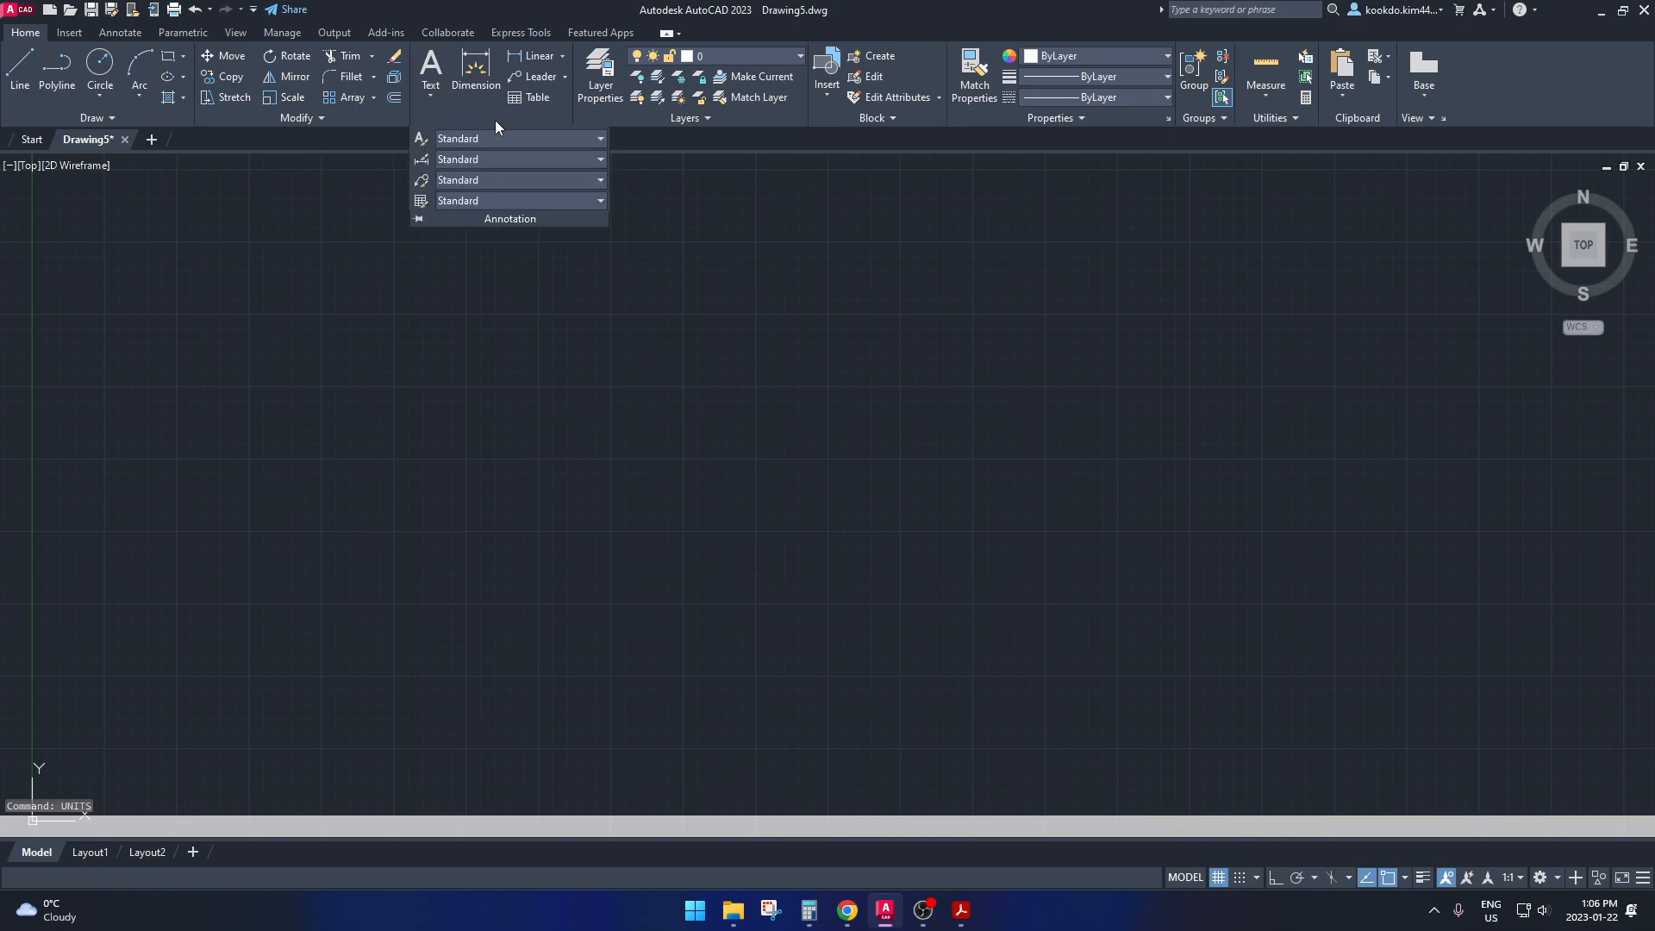
left_click(420, 140)
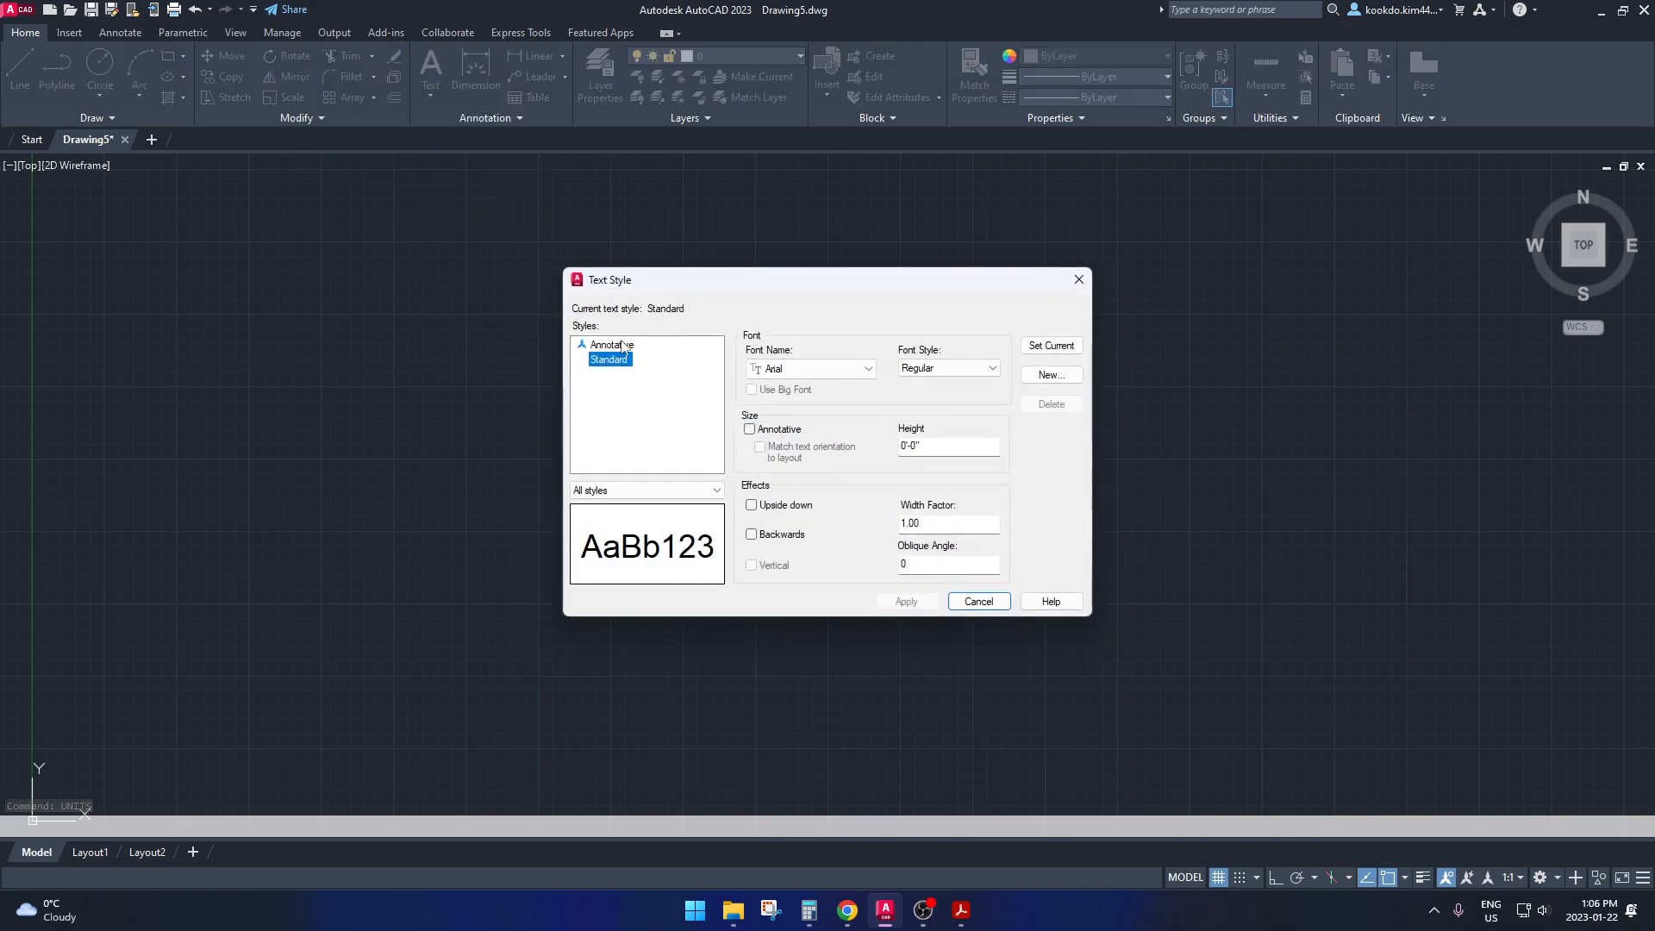
left_click(616, 346)
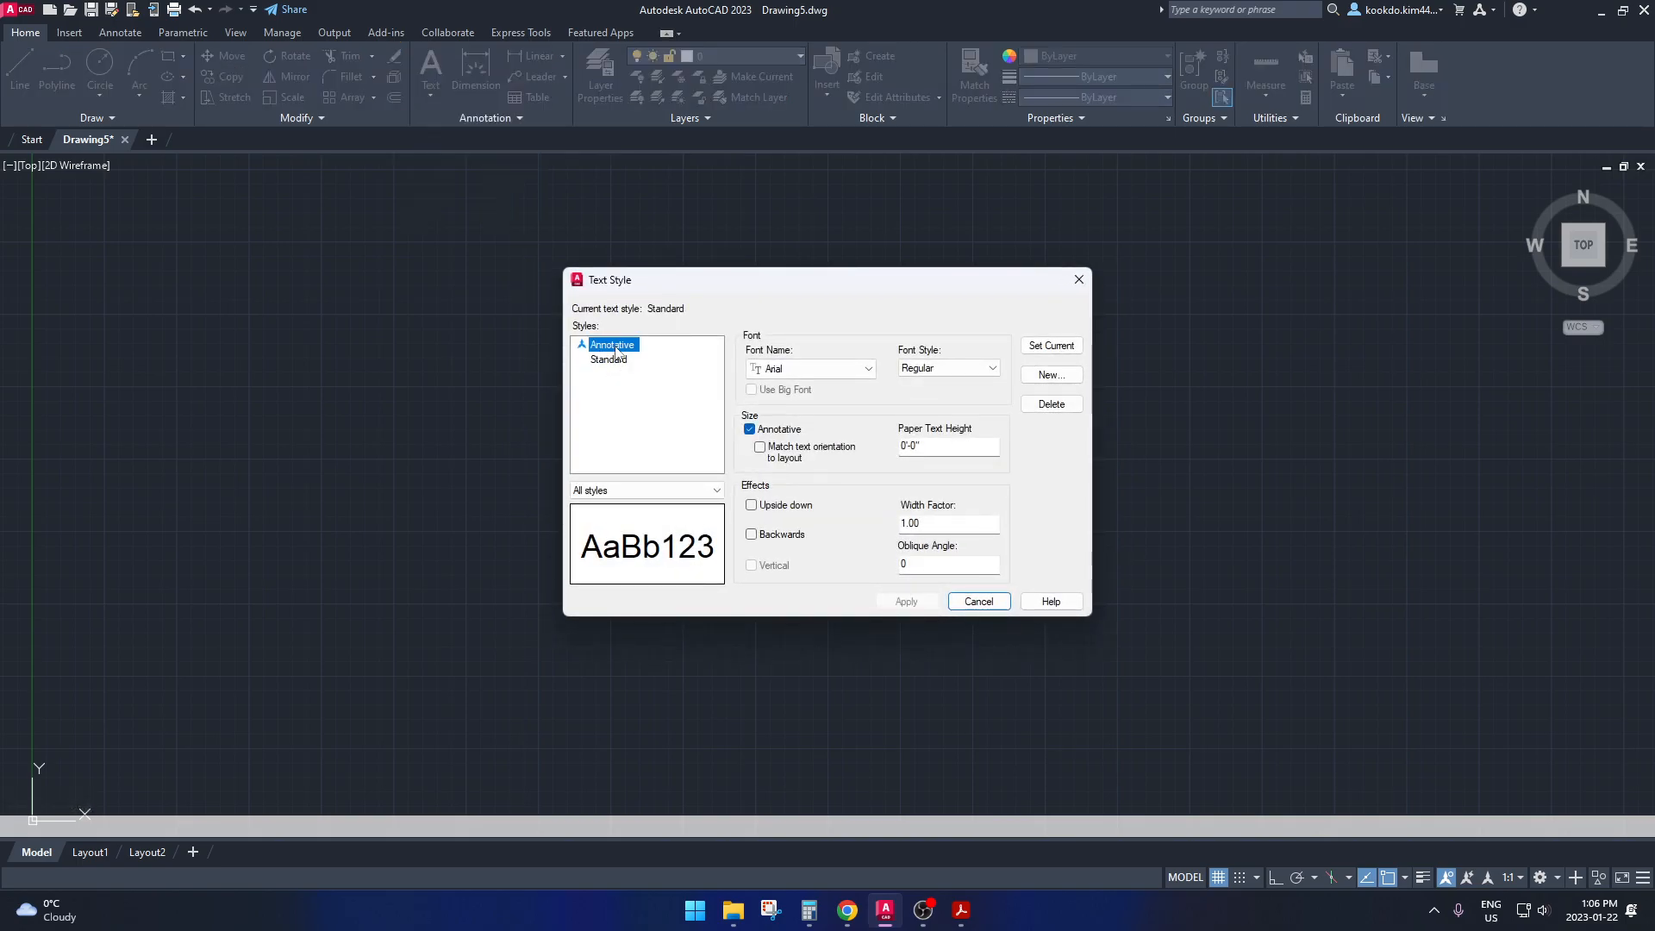
left_click(1028, 379)
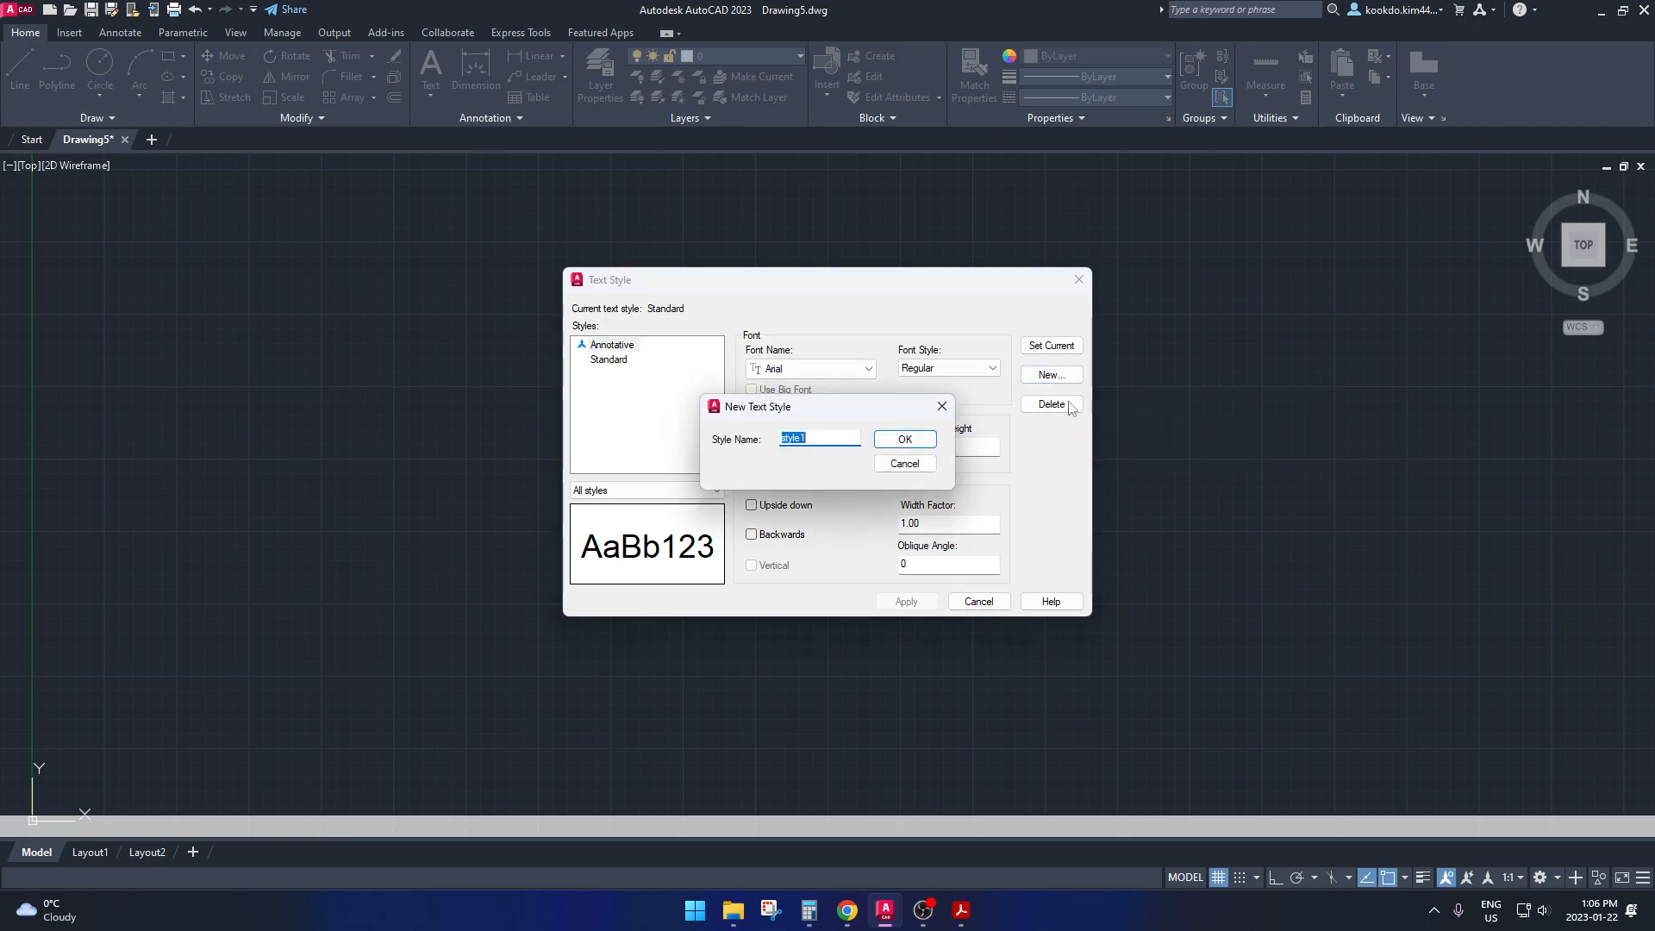
type("ANNO 1")
key("Return")
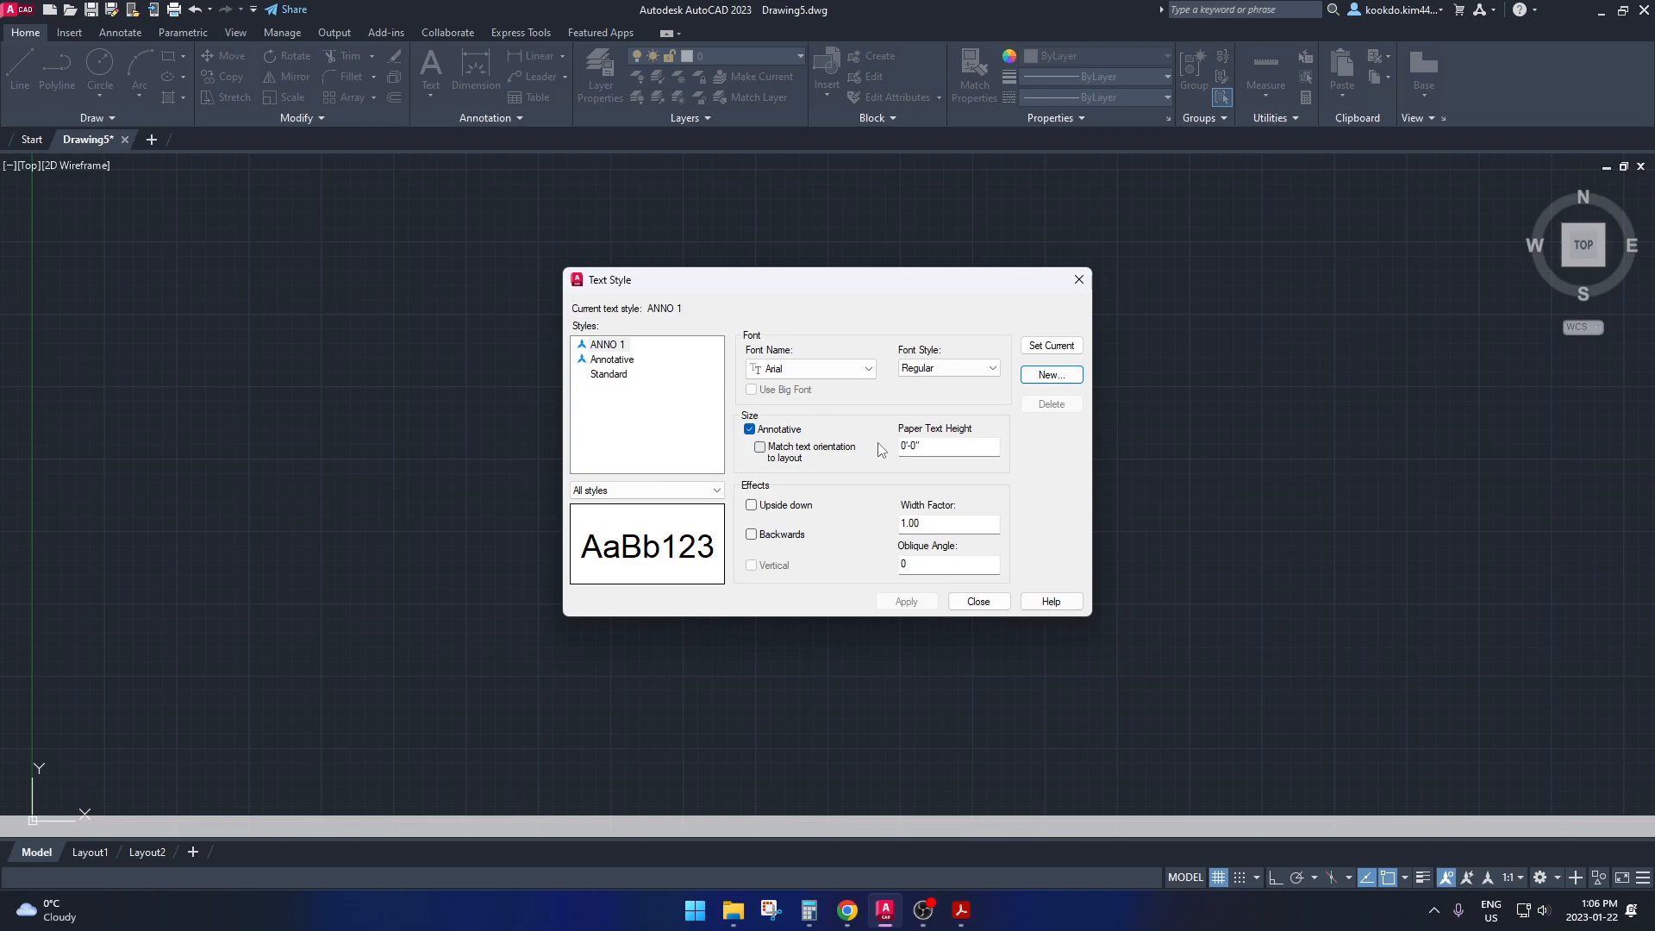
Give the ANNO 1 text style the romans.shx font and a paper text height of 3/32, and apply the changes
left_click(821, 371)
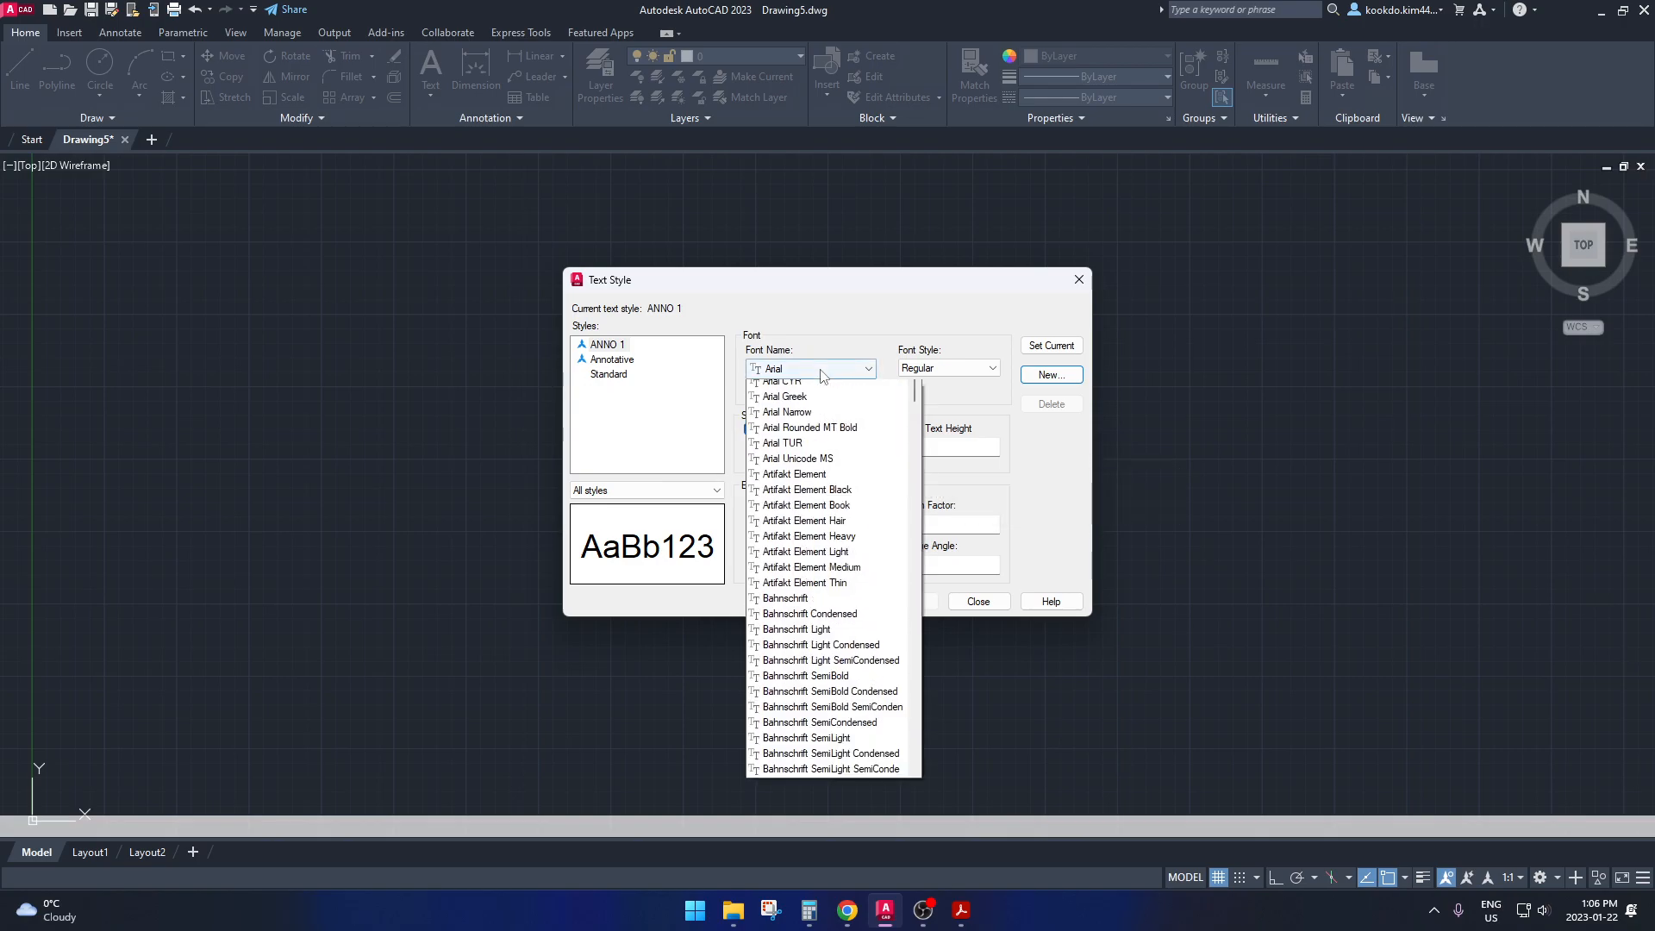
type("romanc.shx")
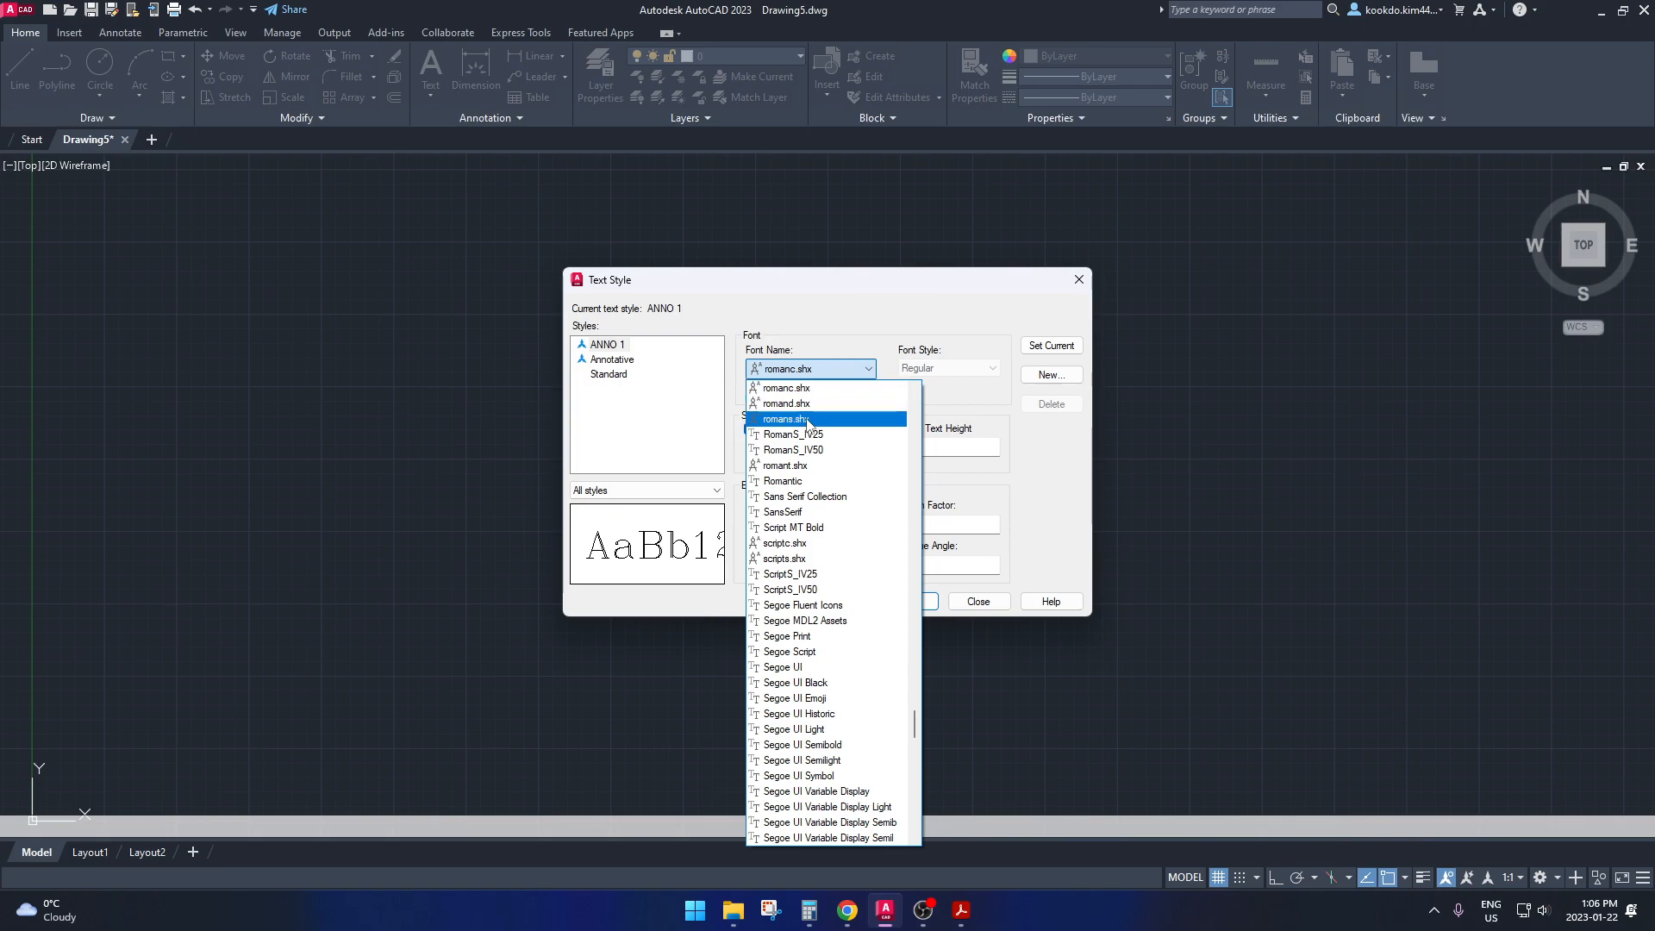
left_click(830, 421)
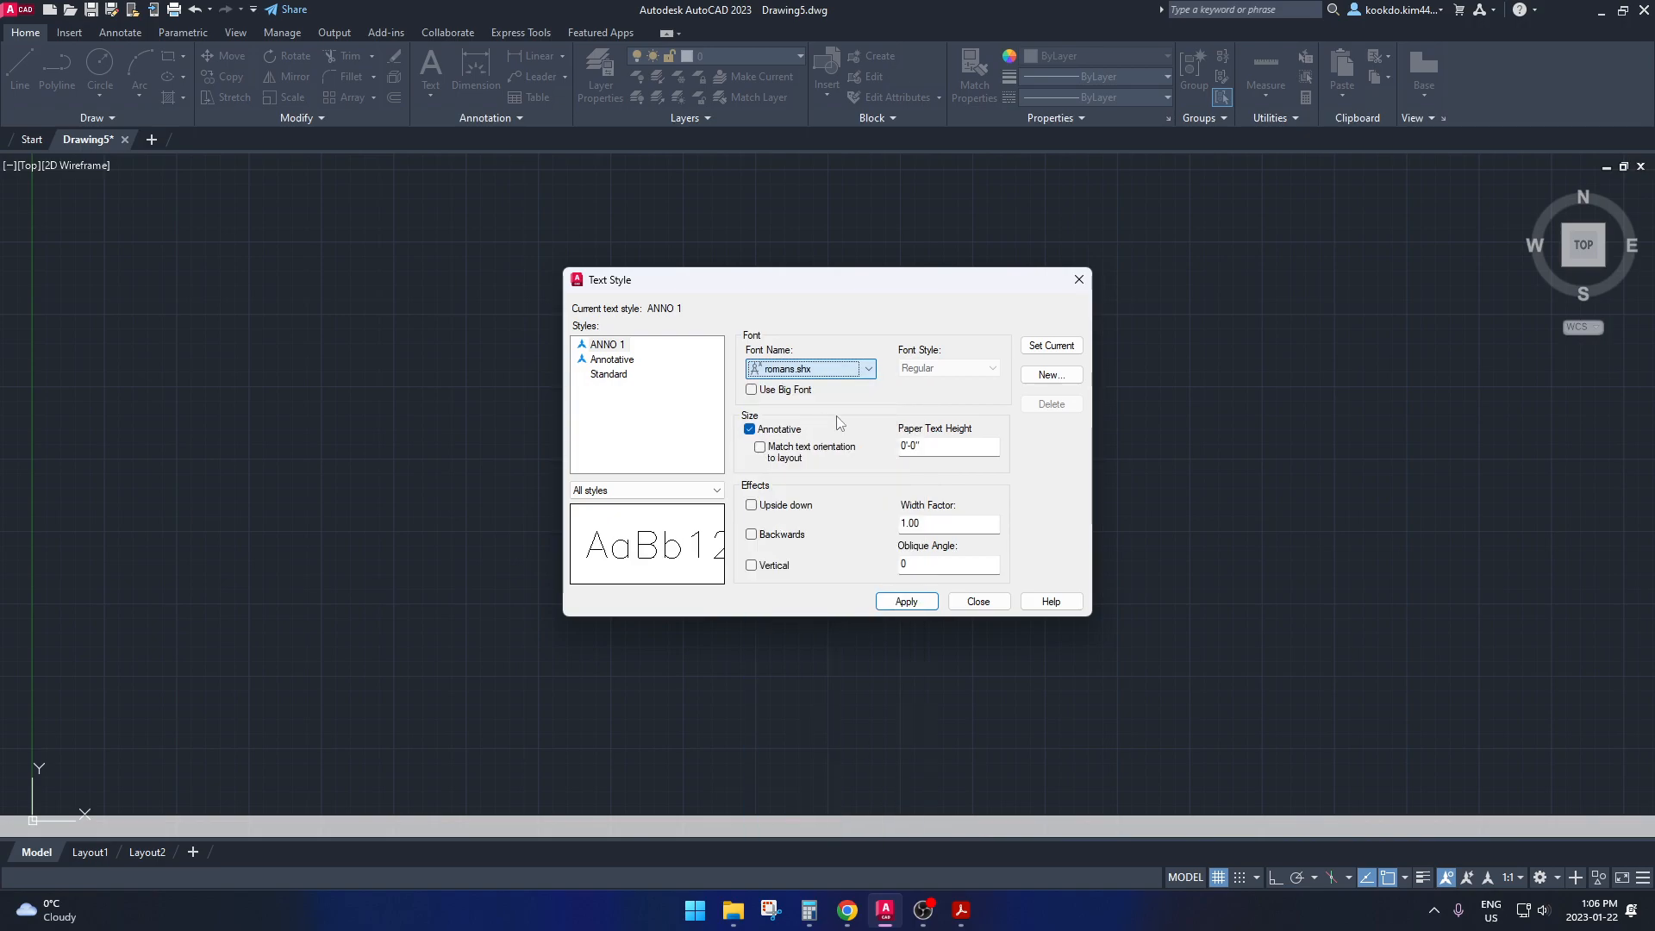
double_click(933, 442)
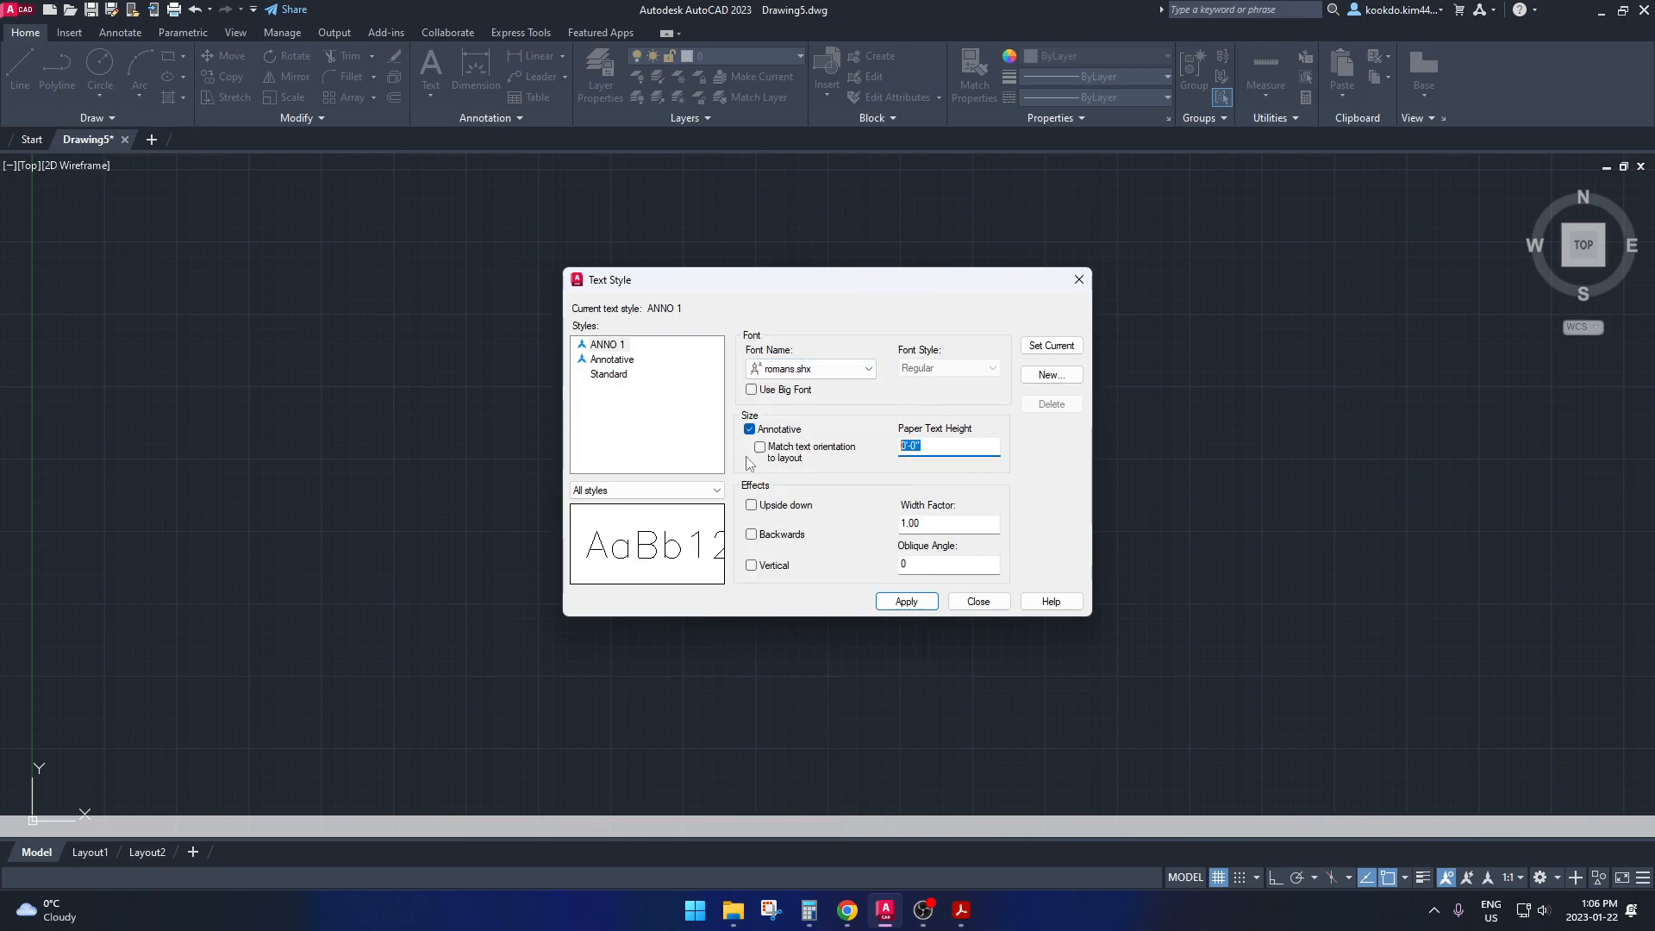
type("3/32")
left_click(906, 603)
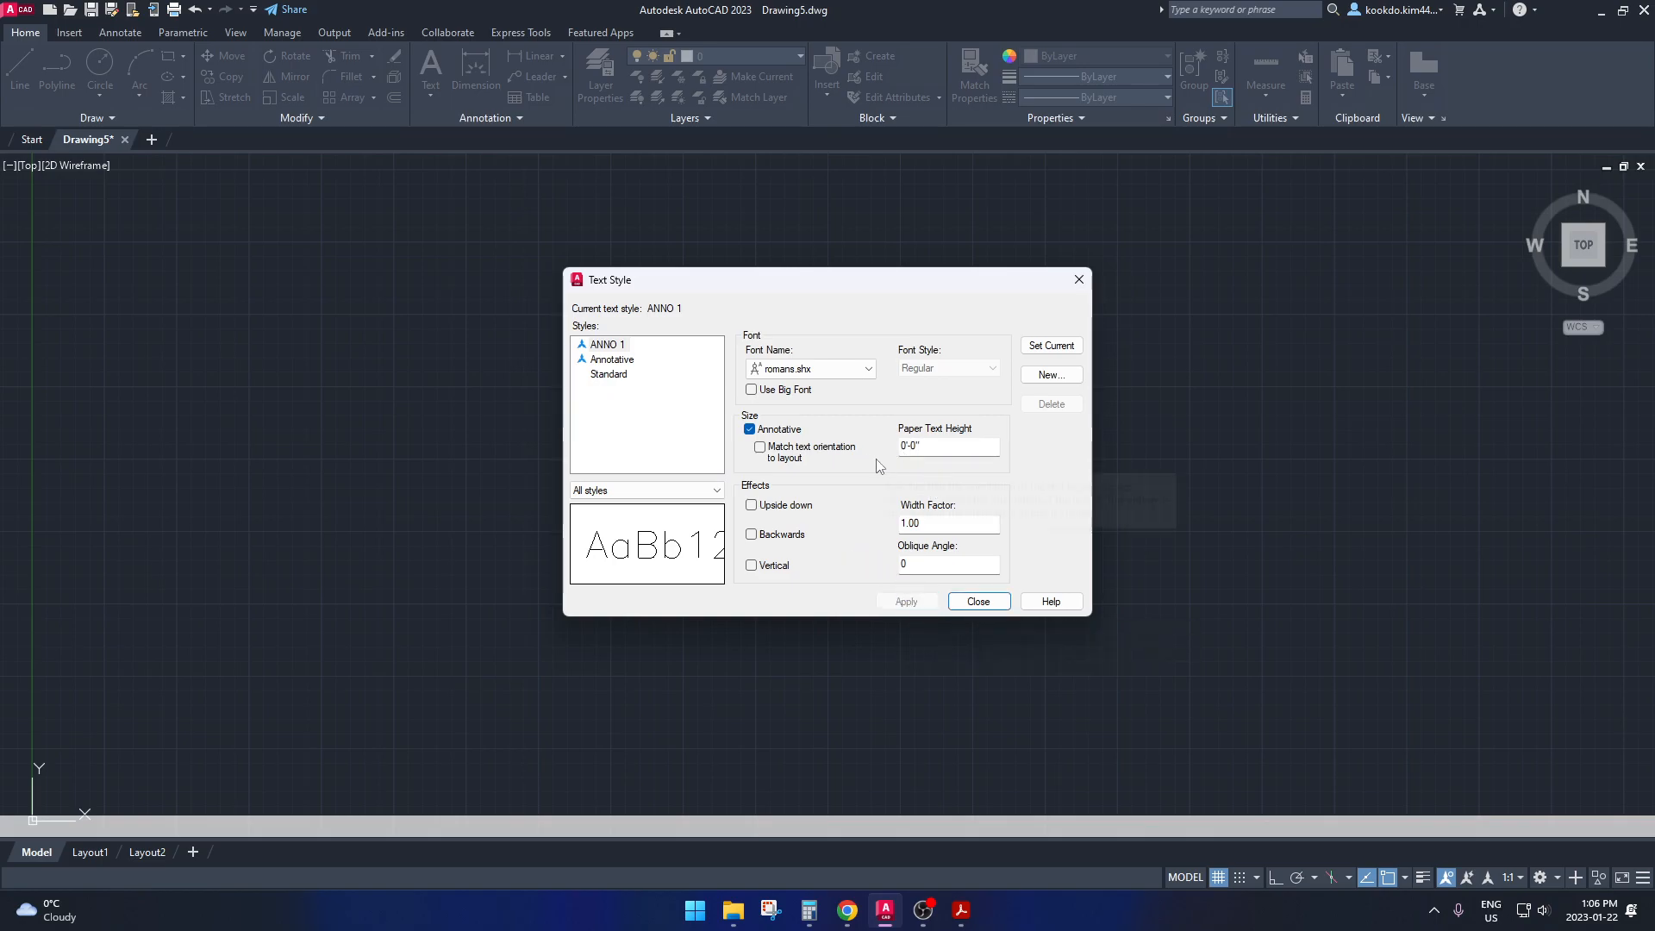
left_click(956, 604)
Create a new annotative dimension style named ANNO 1, starting from the Annotative style, for all dimensions
left_click(476, 118)
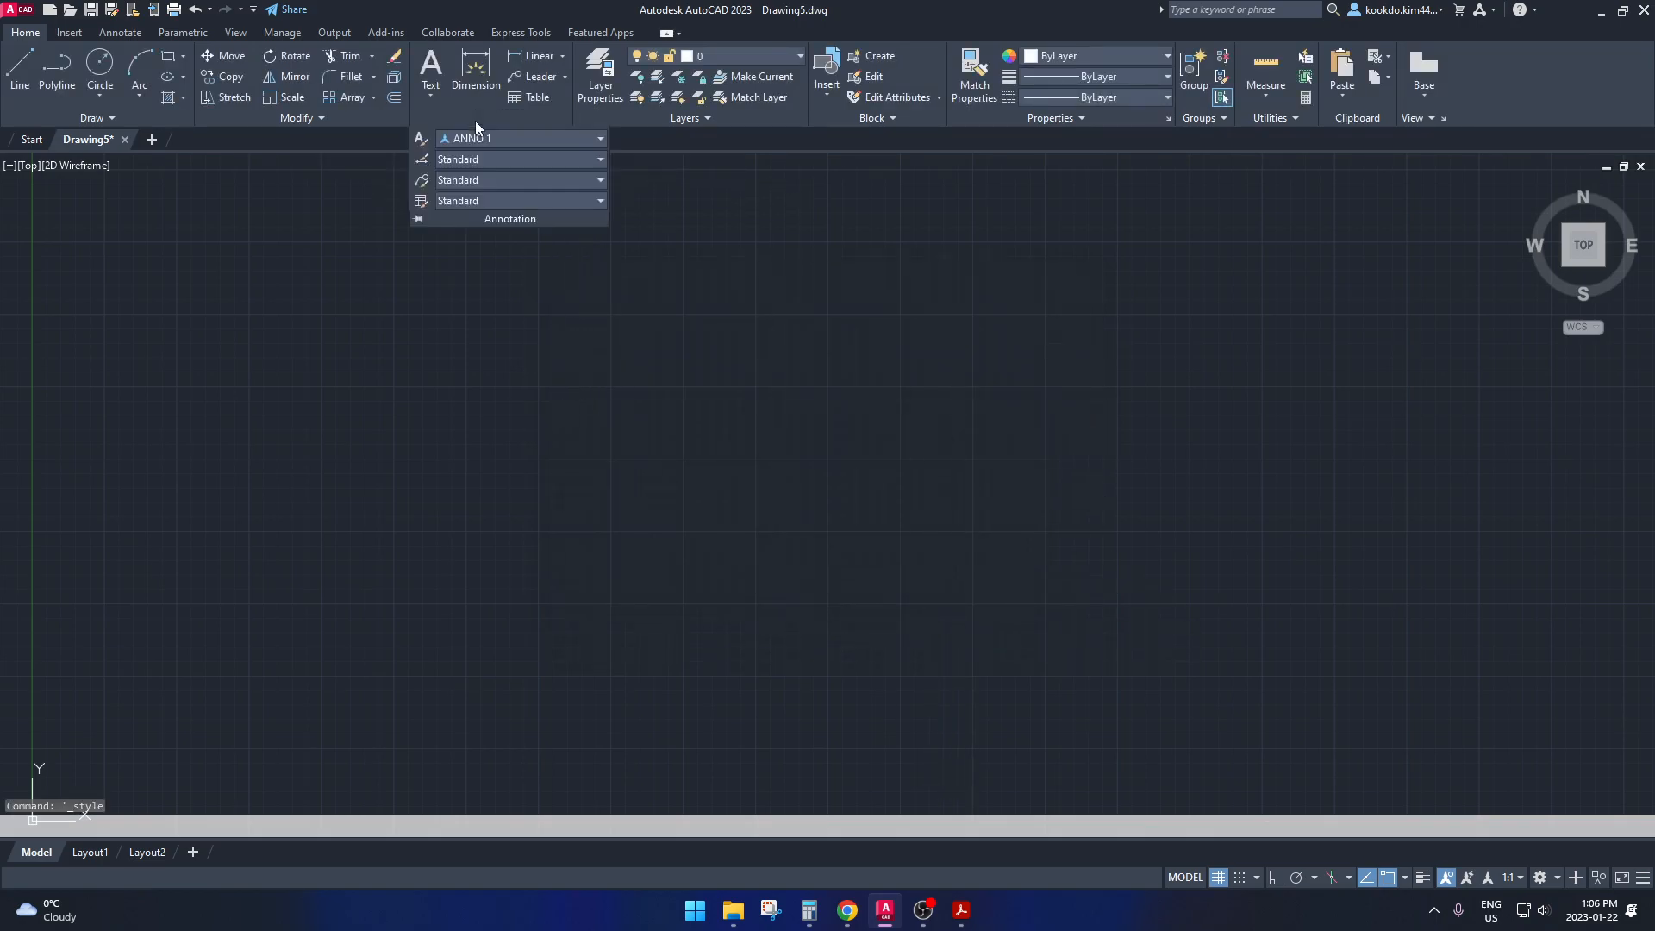
left_click(419, 164)
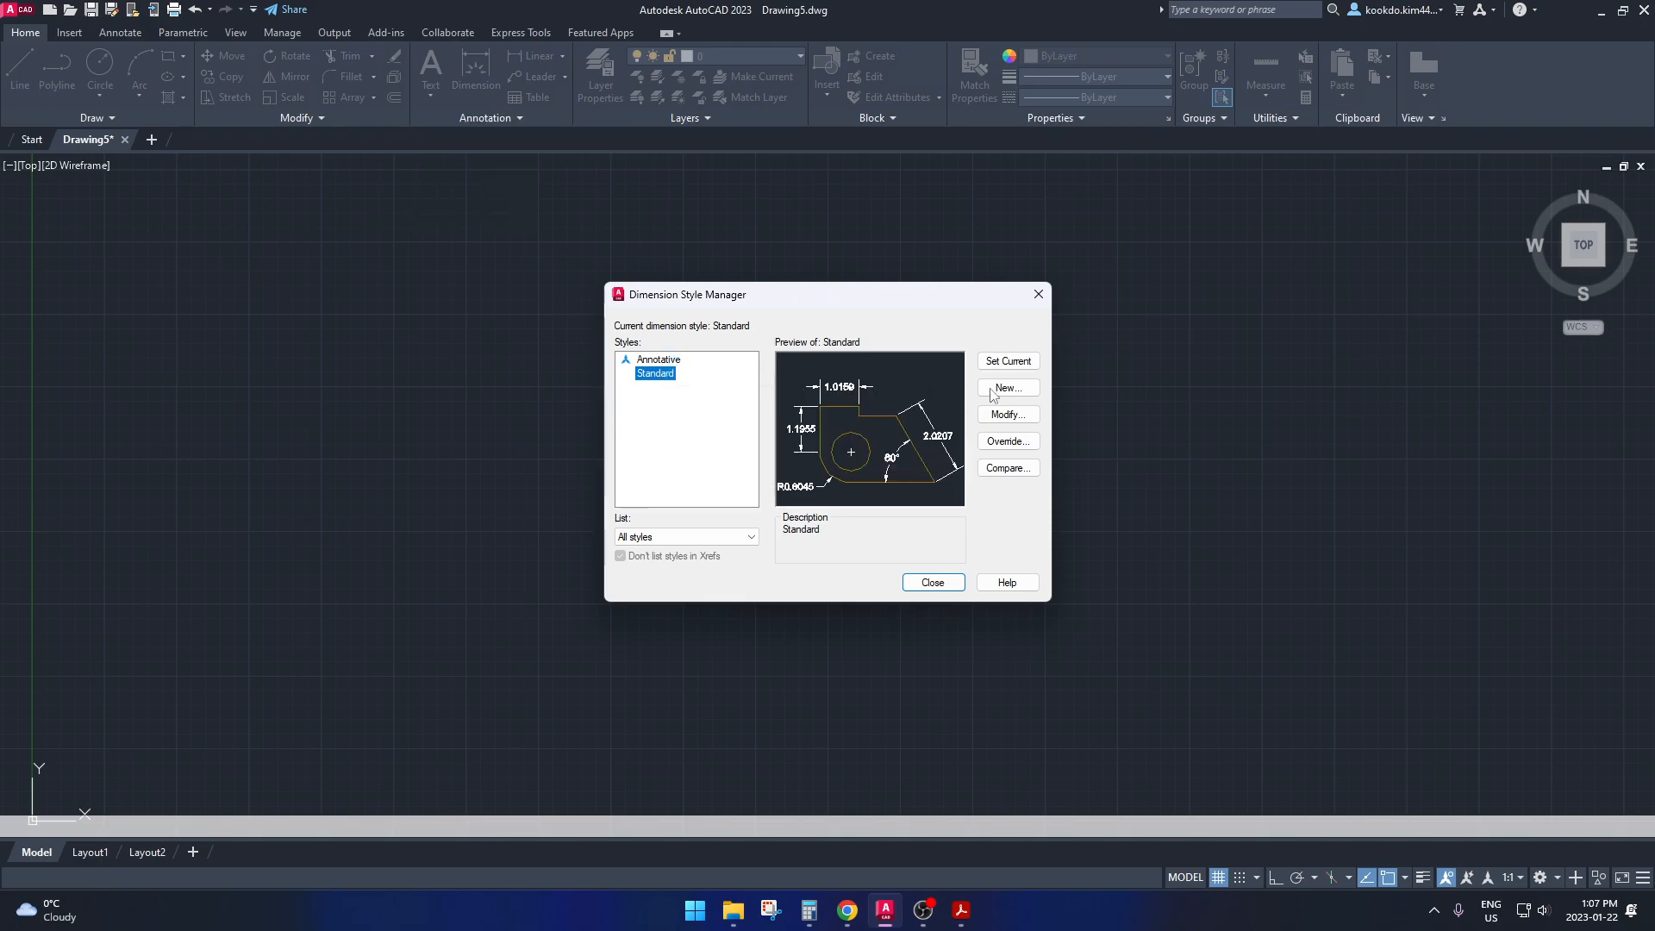
left_click(663, 361)
left_click(662, 374)
left_click(664, 361)
left_click(1007, 387)
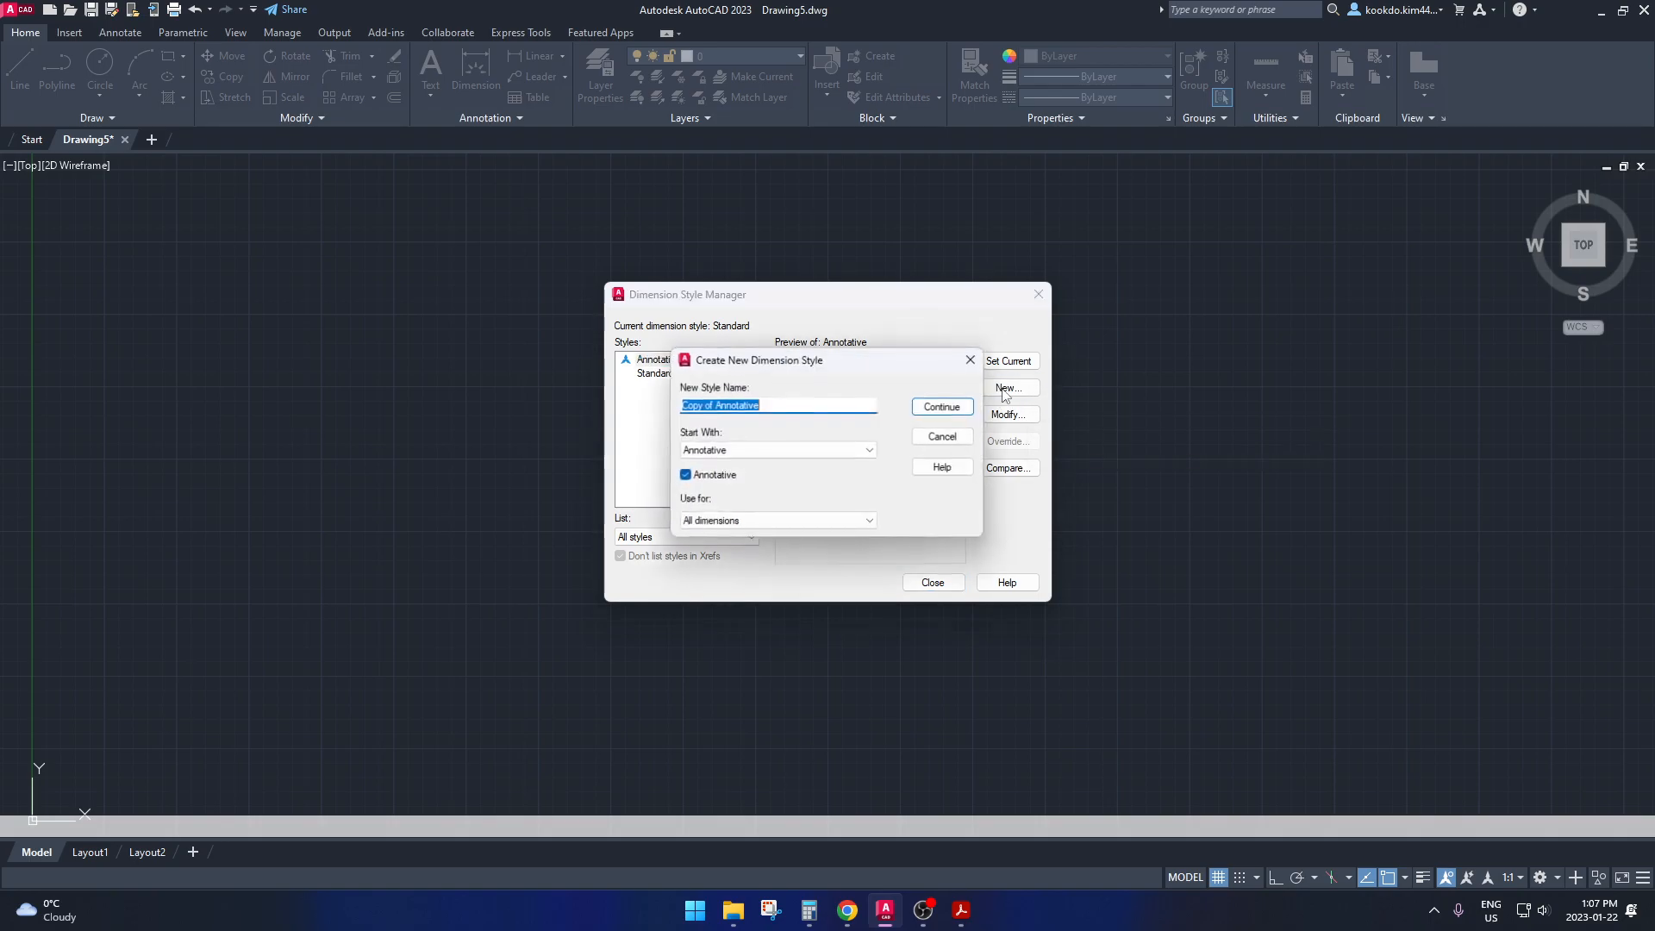
type("ANNO 1")
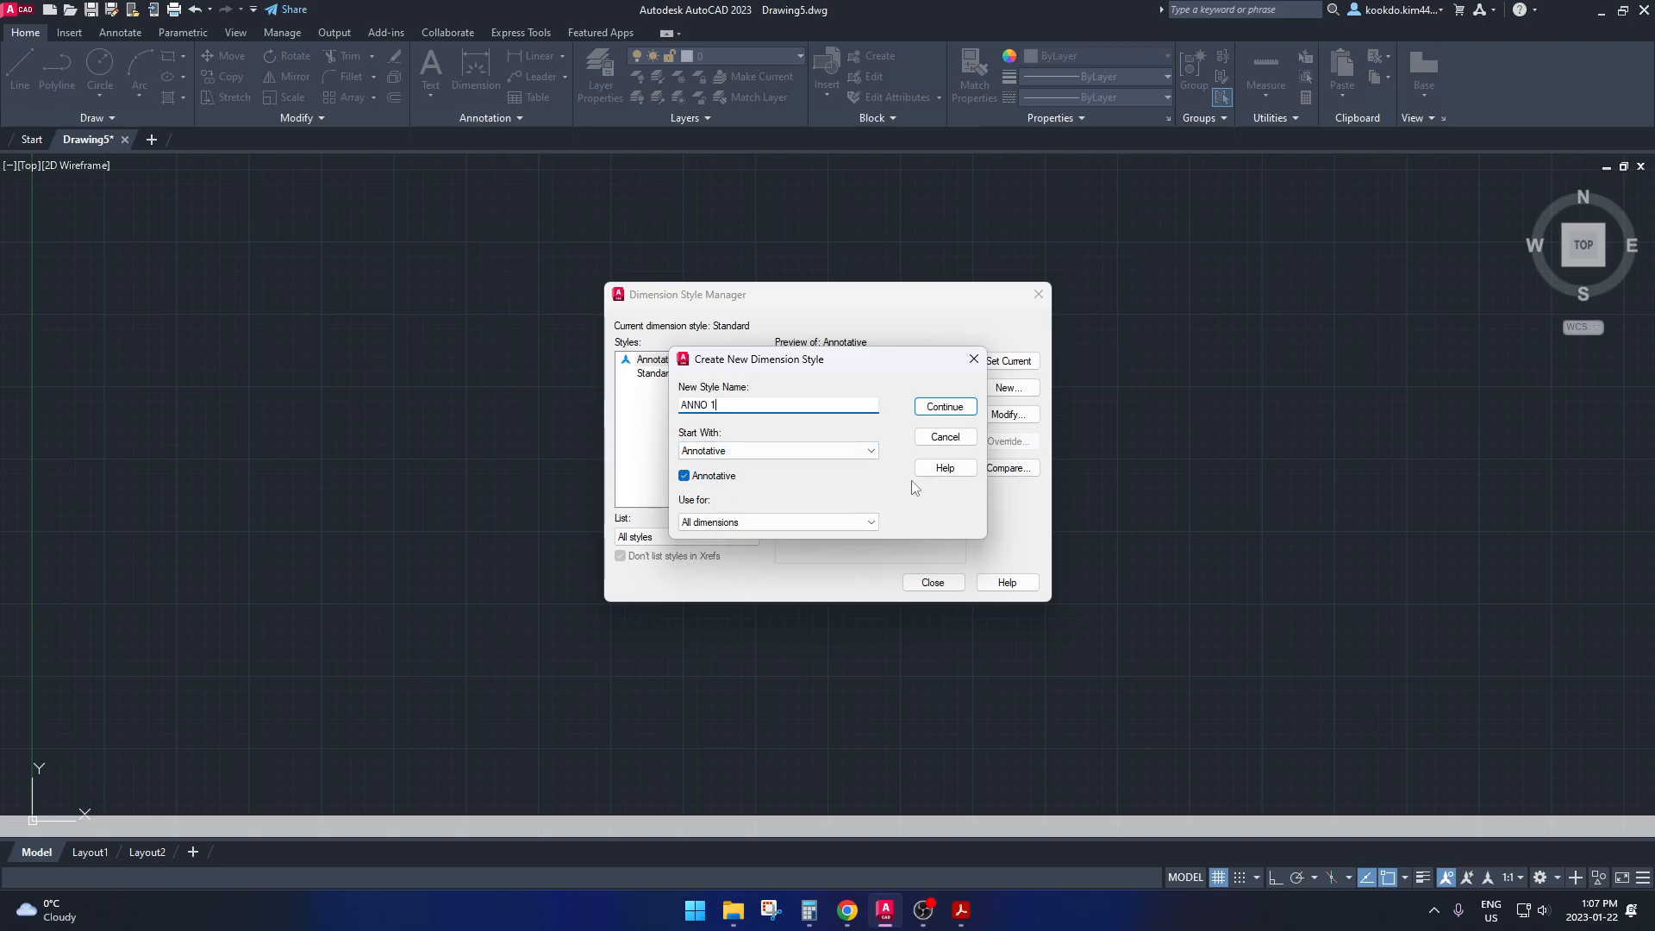
left_click(944, 406)
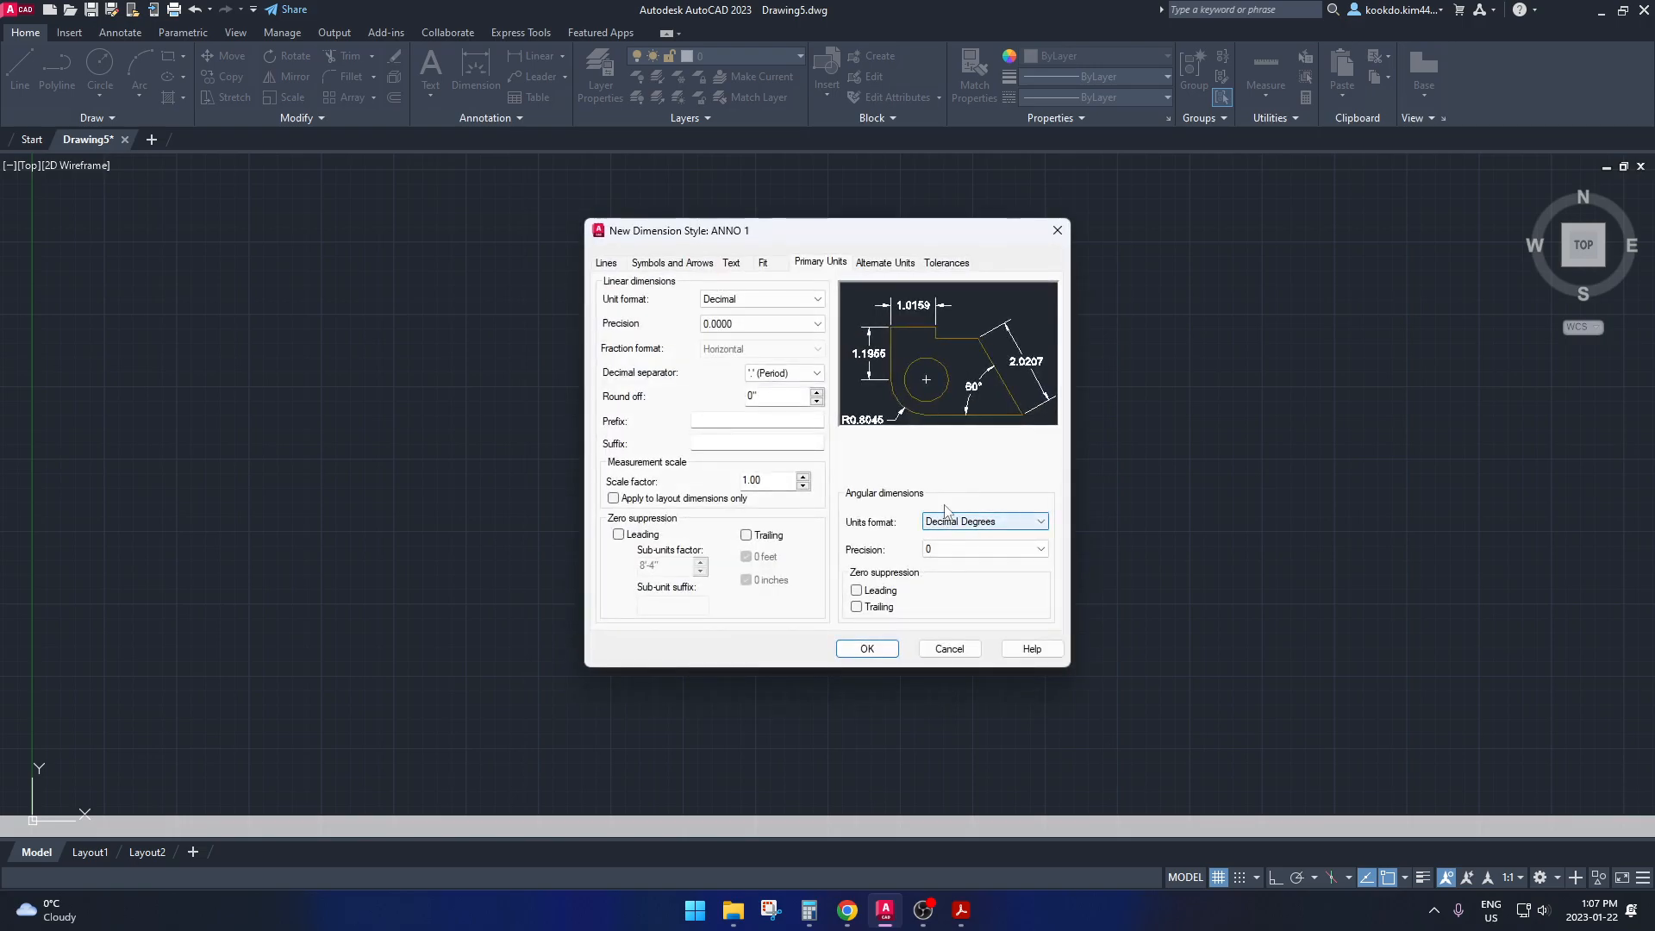
Set the dimension style's baseline spacing, extension beyond dimension lines and offset from origin to 3/32 each
left_click(607, 263)
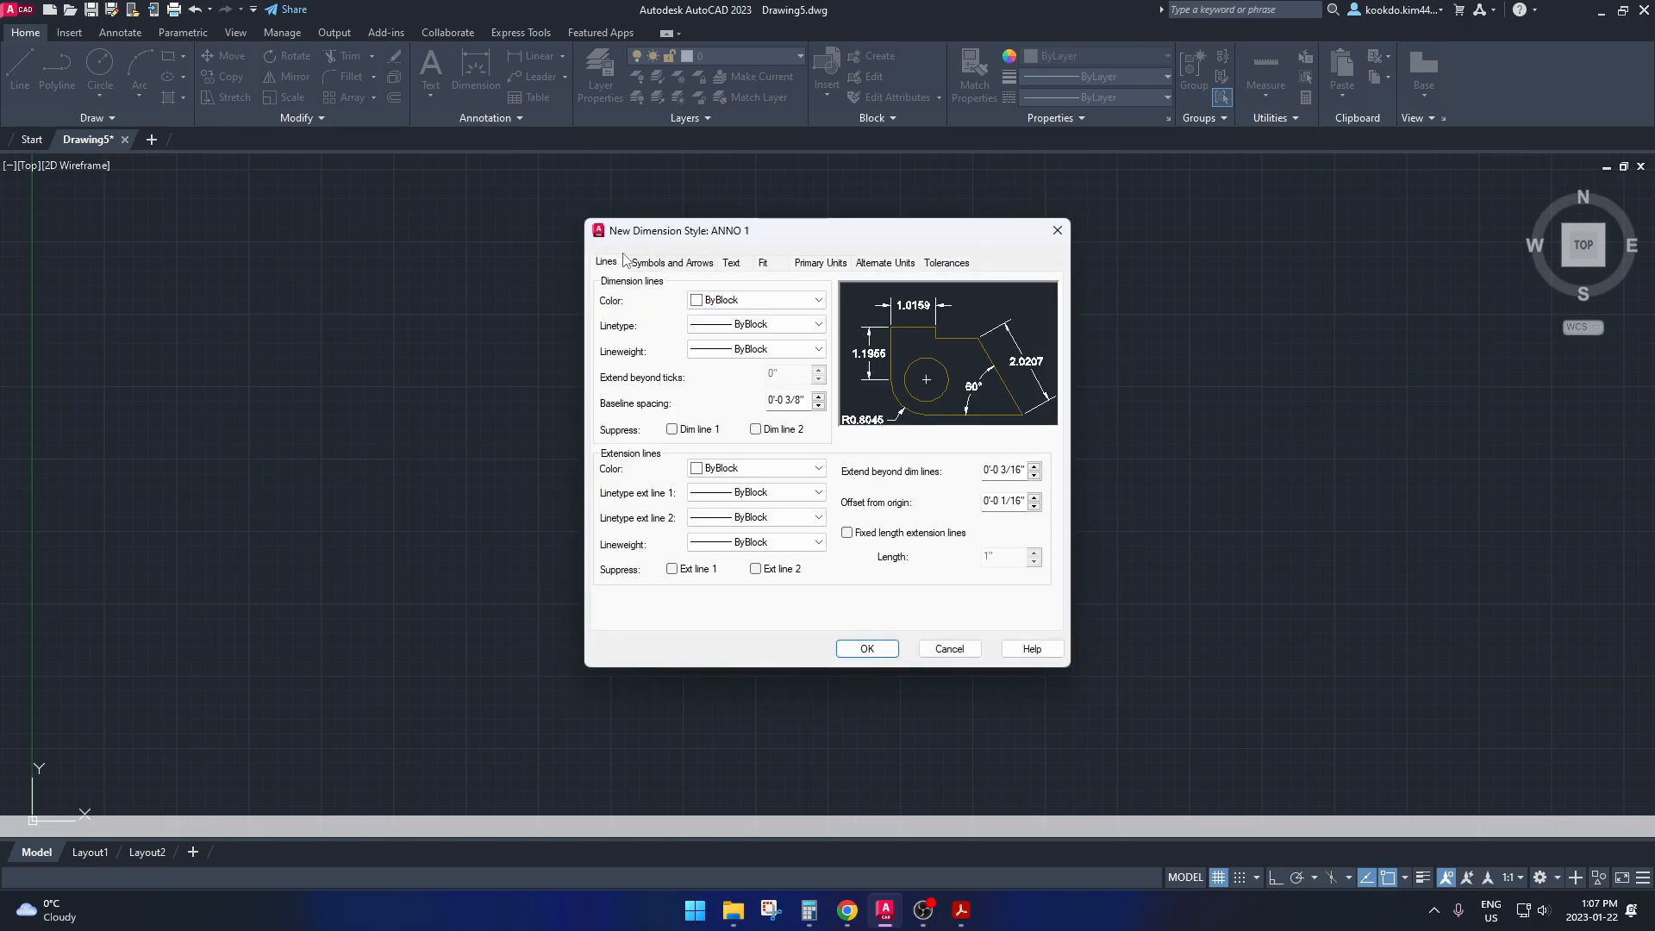
left_click_drag(806, 400, 707, 405)
type("3/")
left_click_drag(806, 395, 703, 398)
key("ctrl+c")
left_click_drag(987, 472, 913, 481)
key("ctrl+v")
key("ctrl+v")
left_click(1002, 503)
key("ctrl+a")
key("ctrl+v")
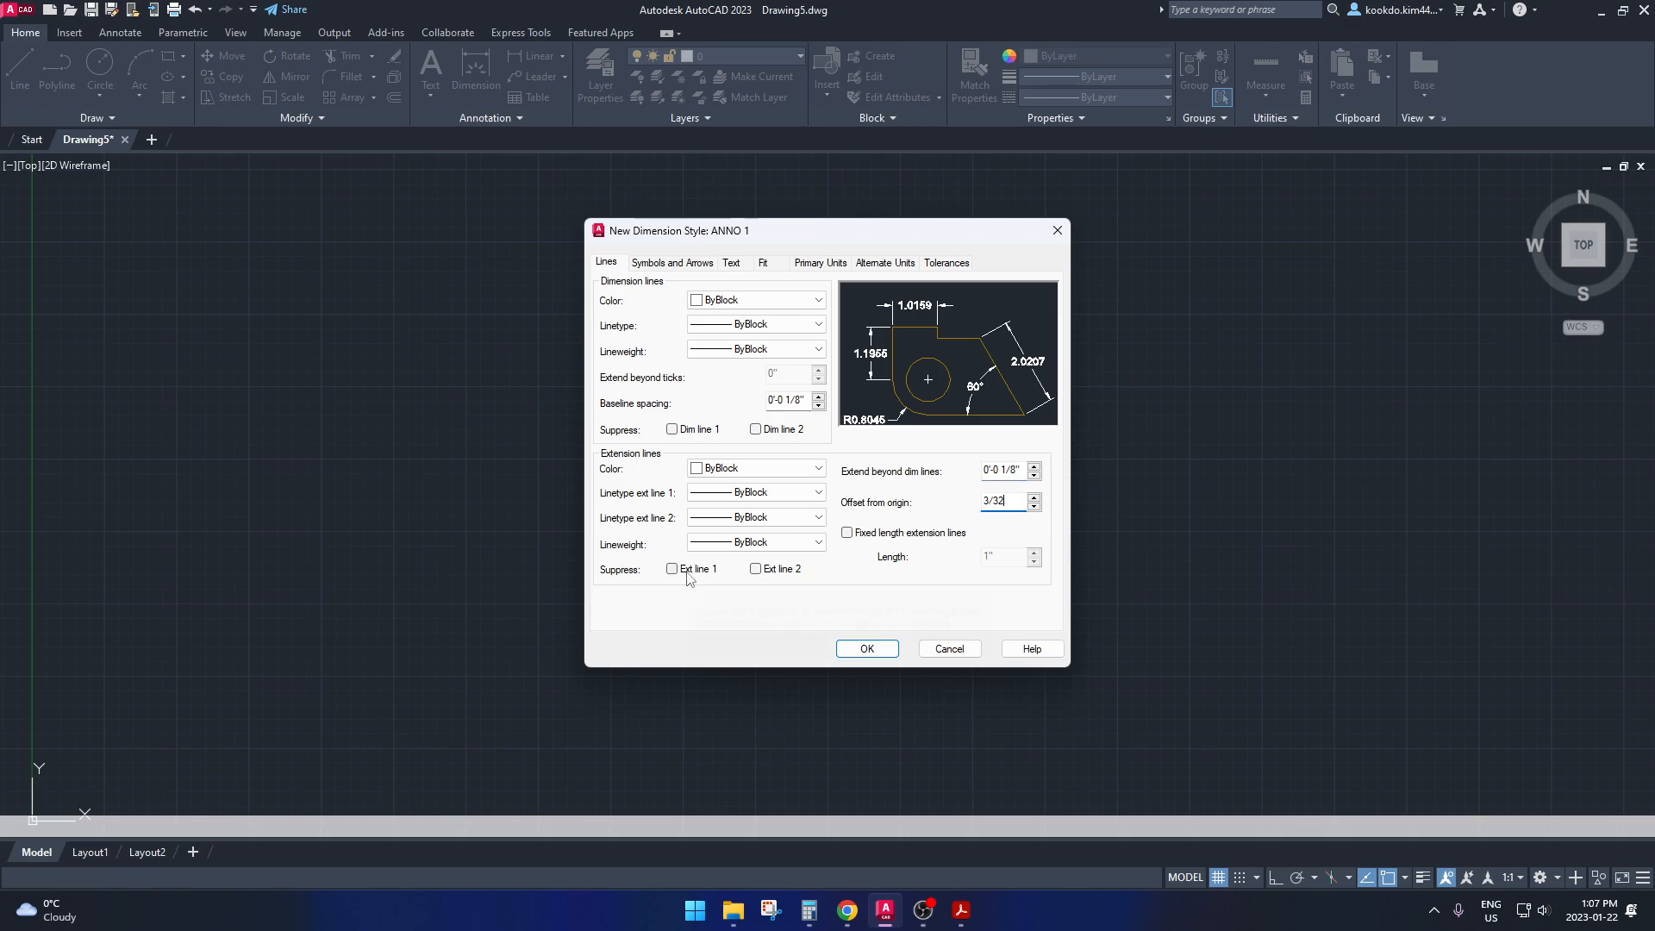
Set the dimension arrowheads to Architectural tick, with an arrow size and a dimension break size of 3/32
left_click(682, 264)
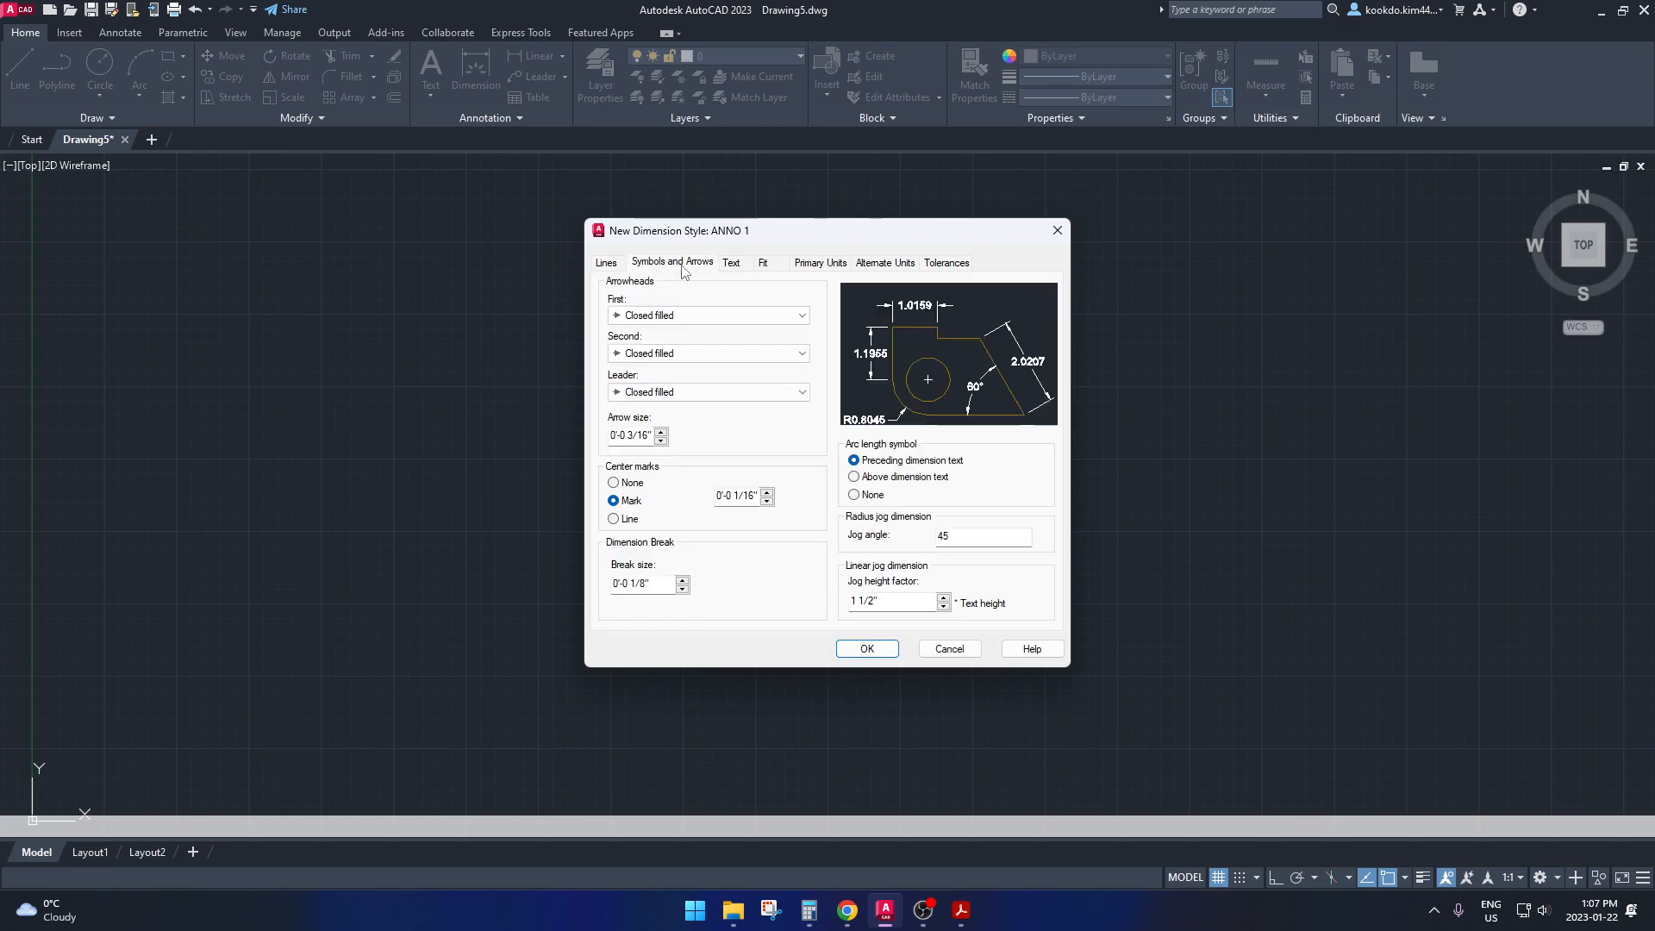
left_click(685, 318)
left_click(681, 392)
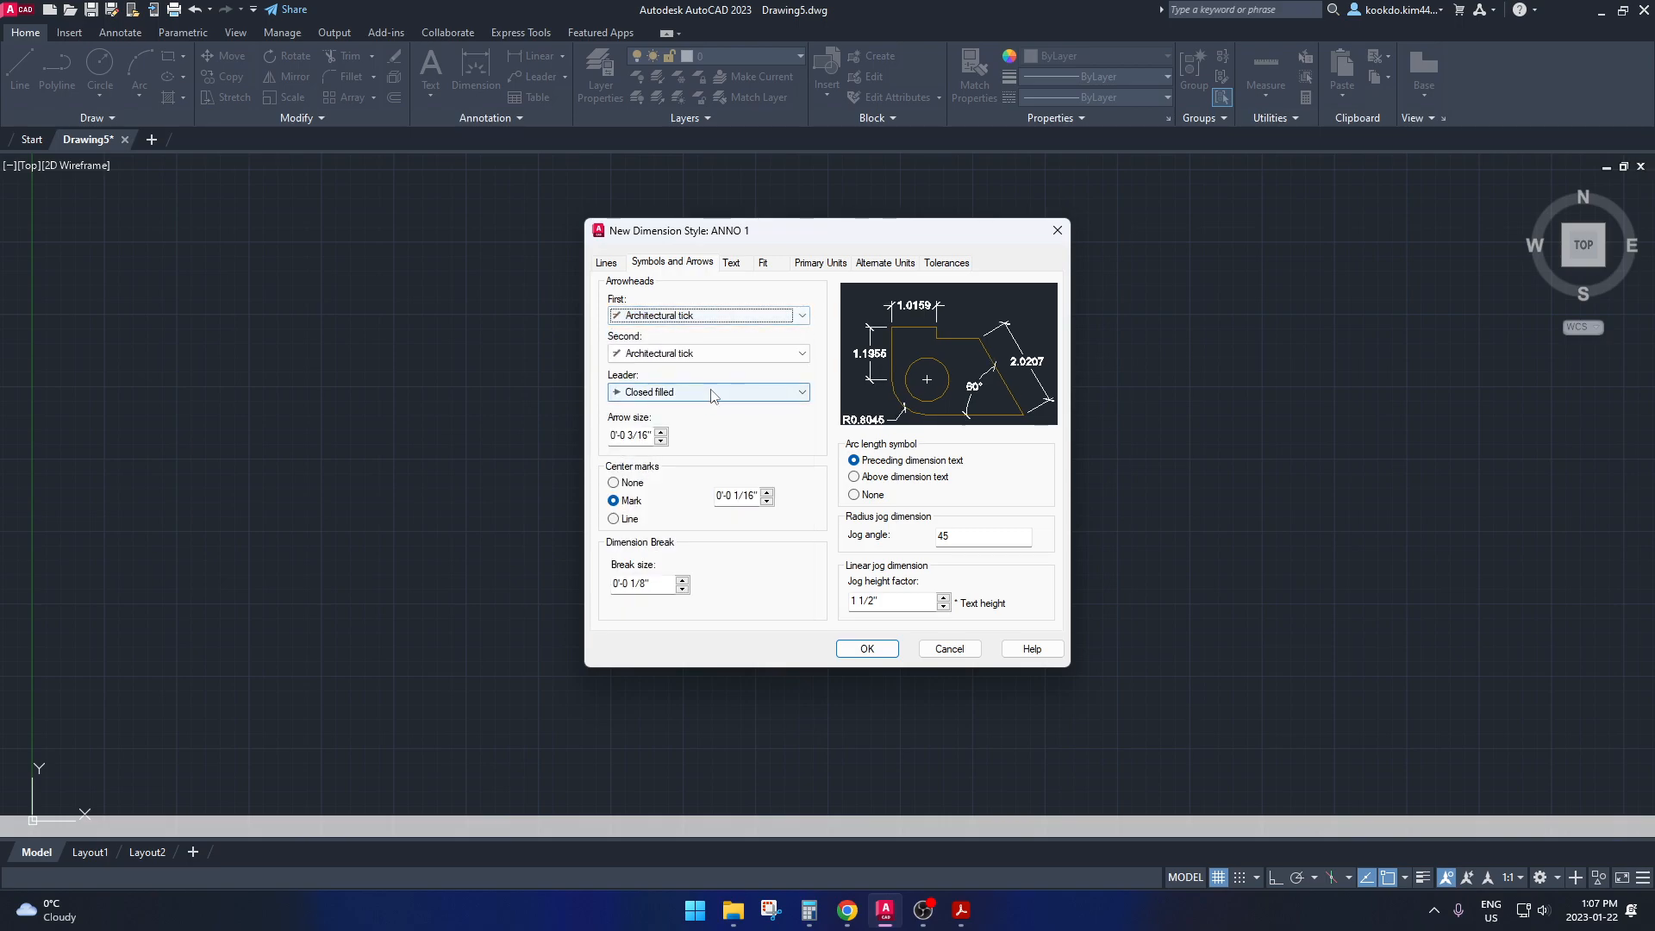
double_click(649, 435)
type("3/32")
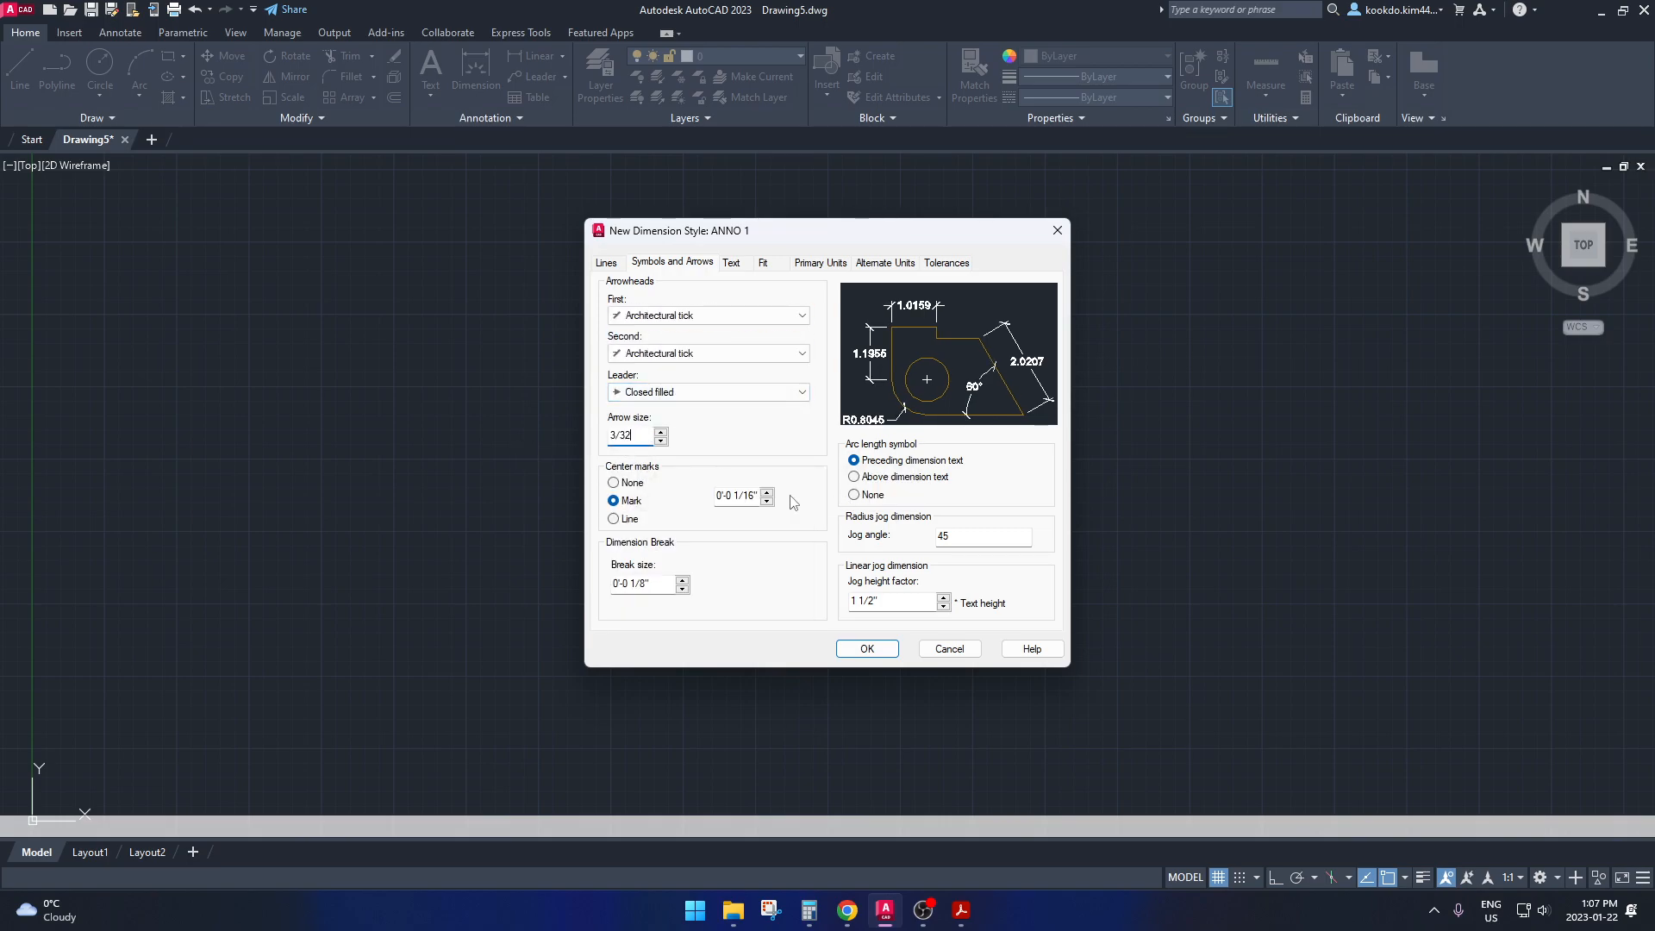
double_click(645, 586)
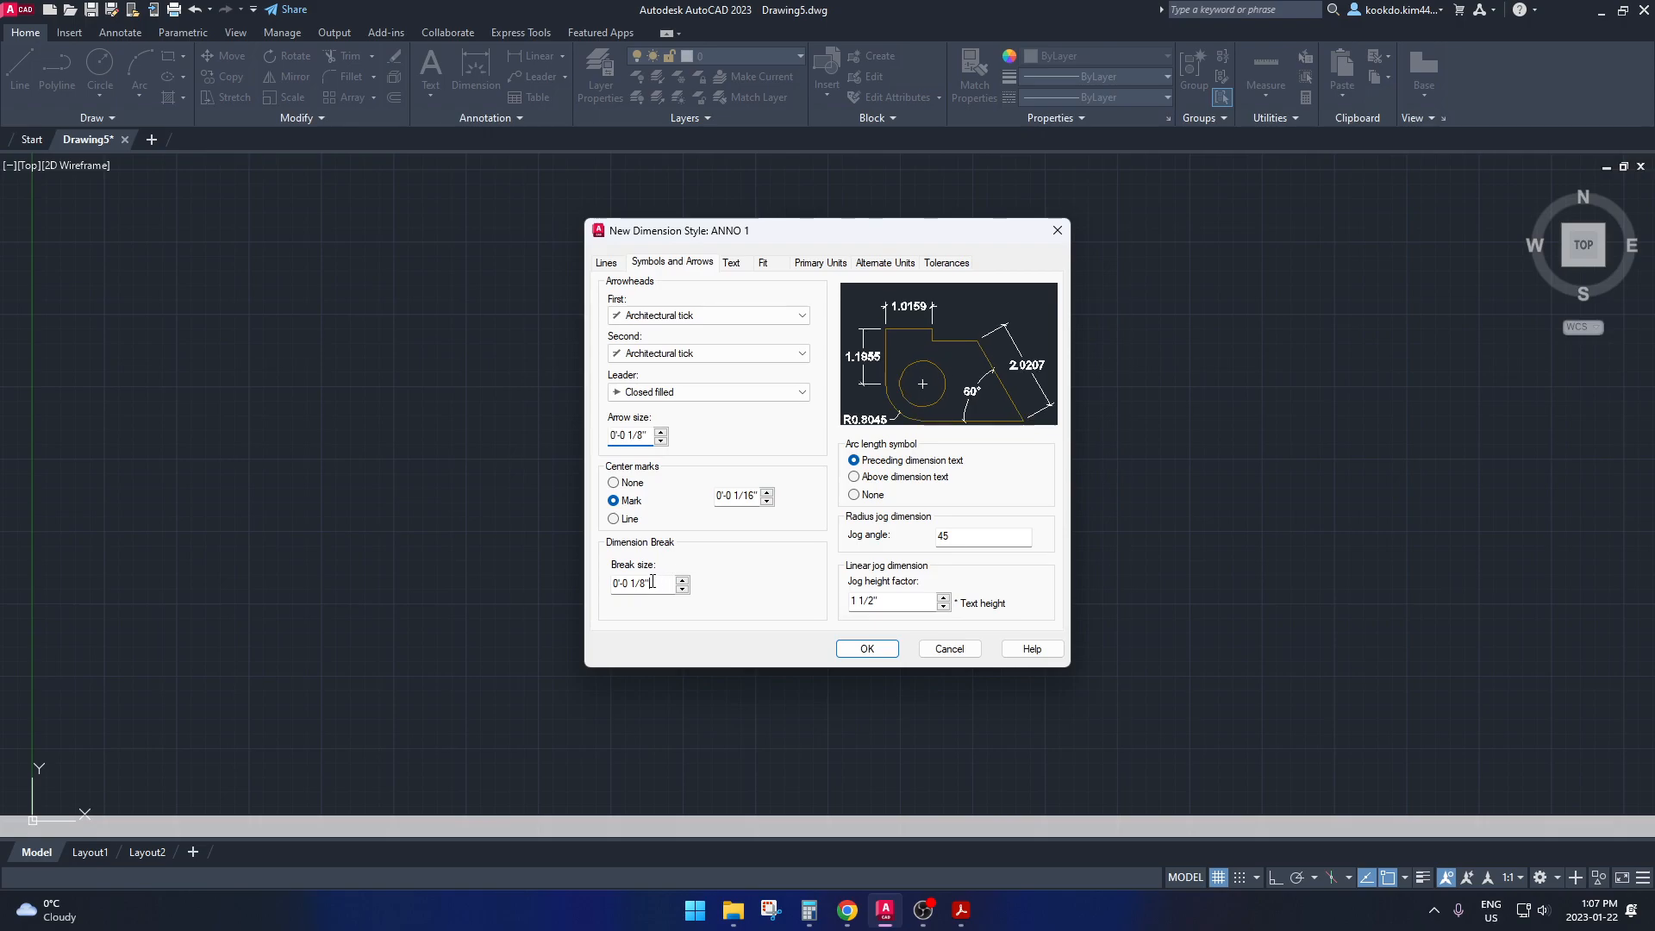
type("3/32")
Assign the ANNO 1 text style to the dimension style's text
left_click(733, 263)
left_click(743, 307)
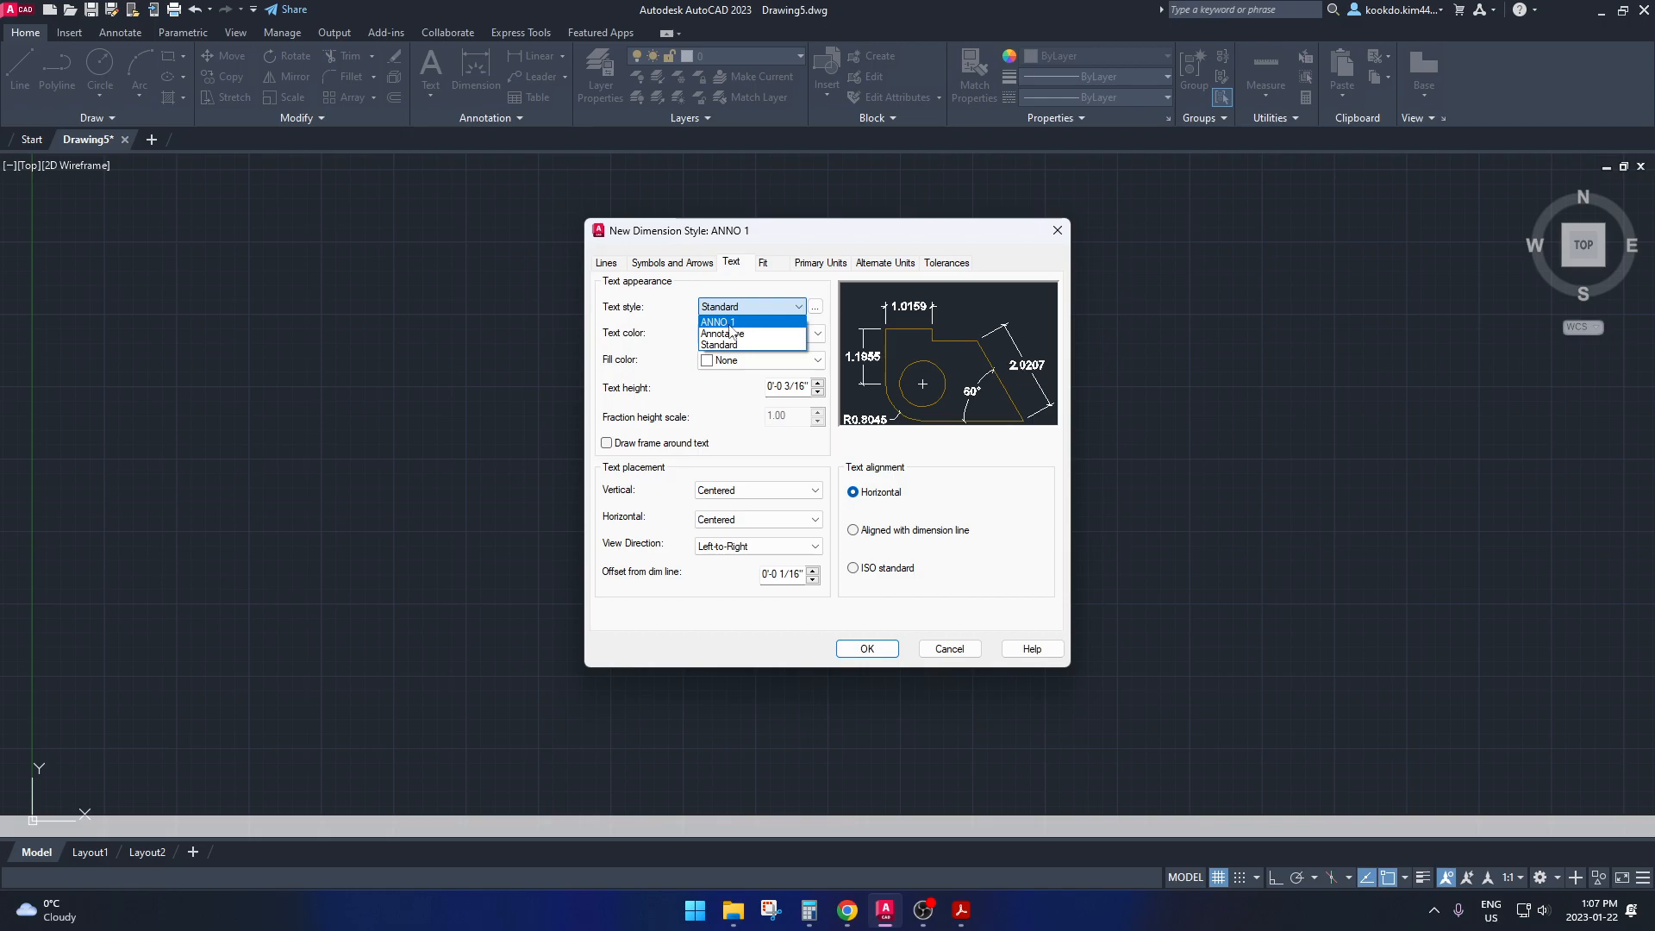
left_click(732, 324)
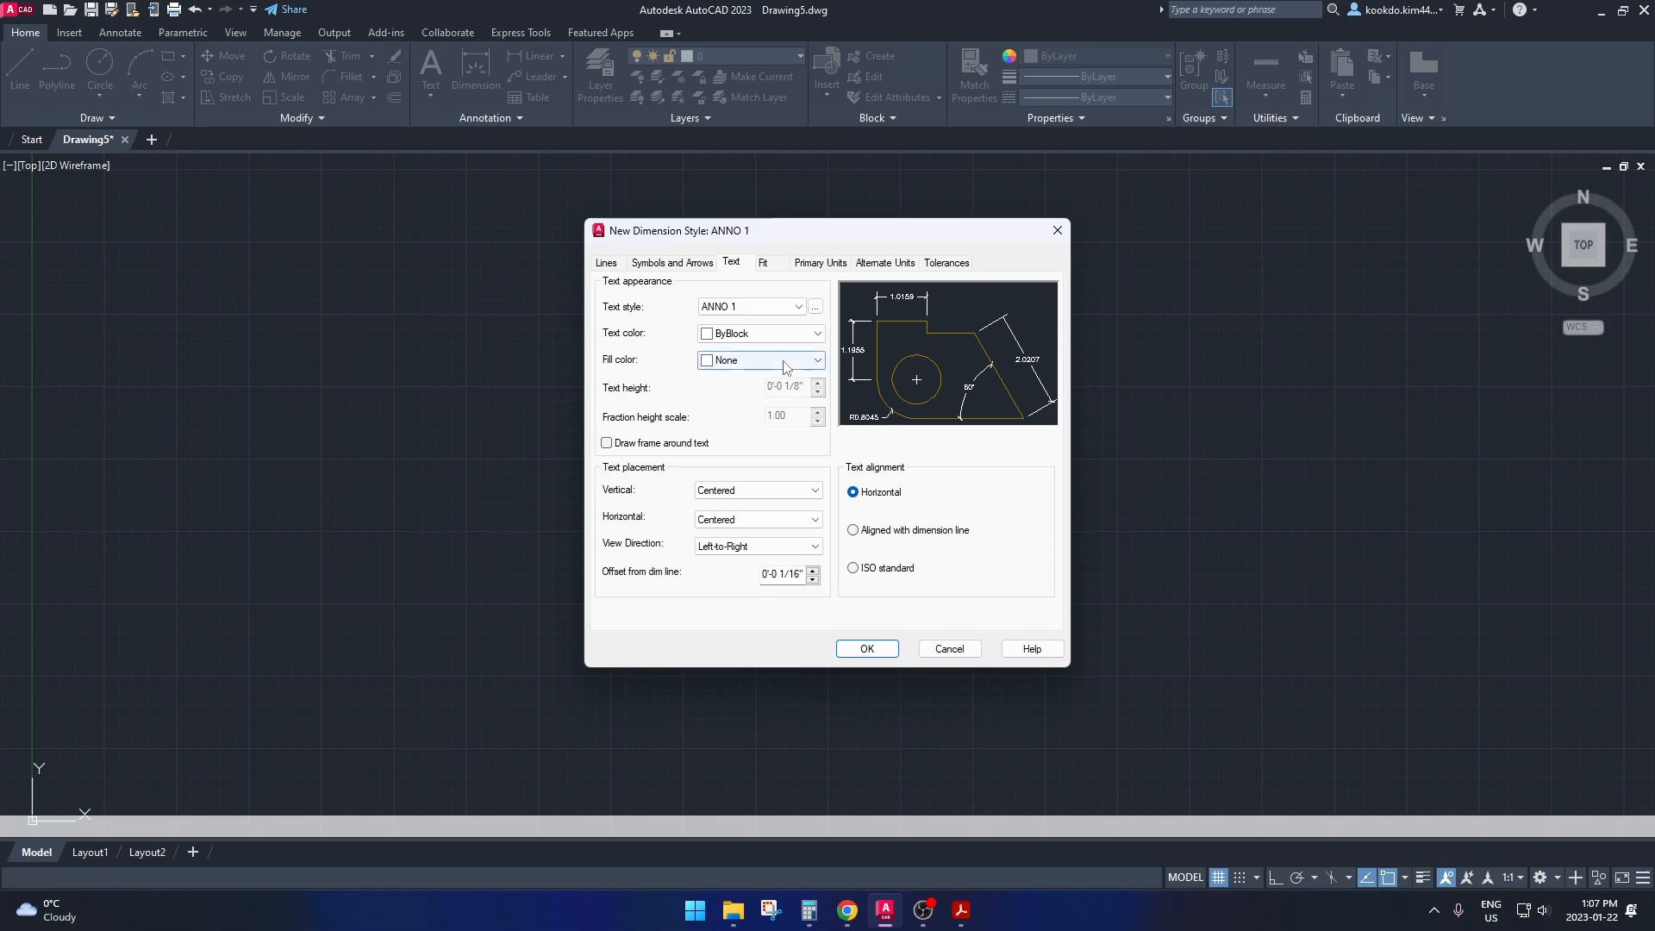
Set the dimension style's primary units to Architectural with 0'-0 1/4" precision, and save the style
left_click(776, 269)
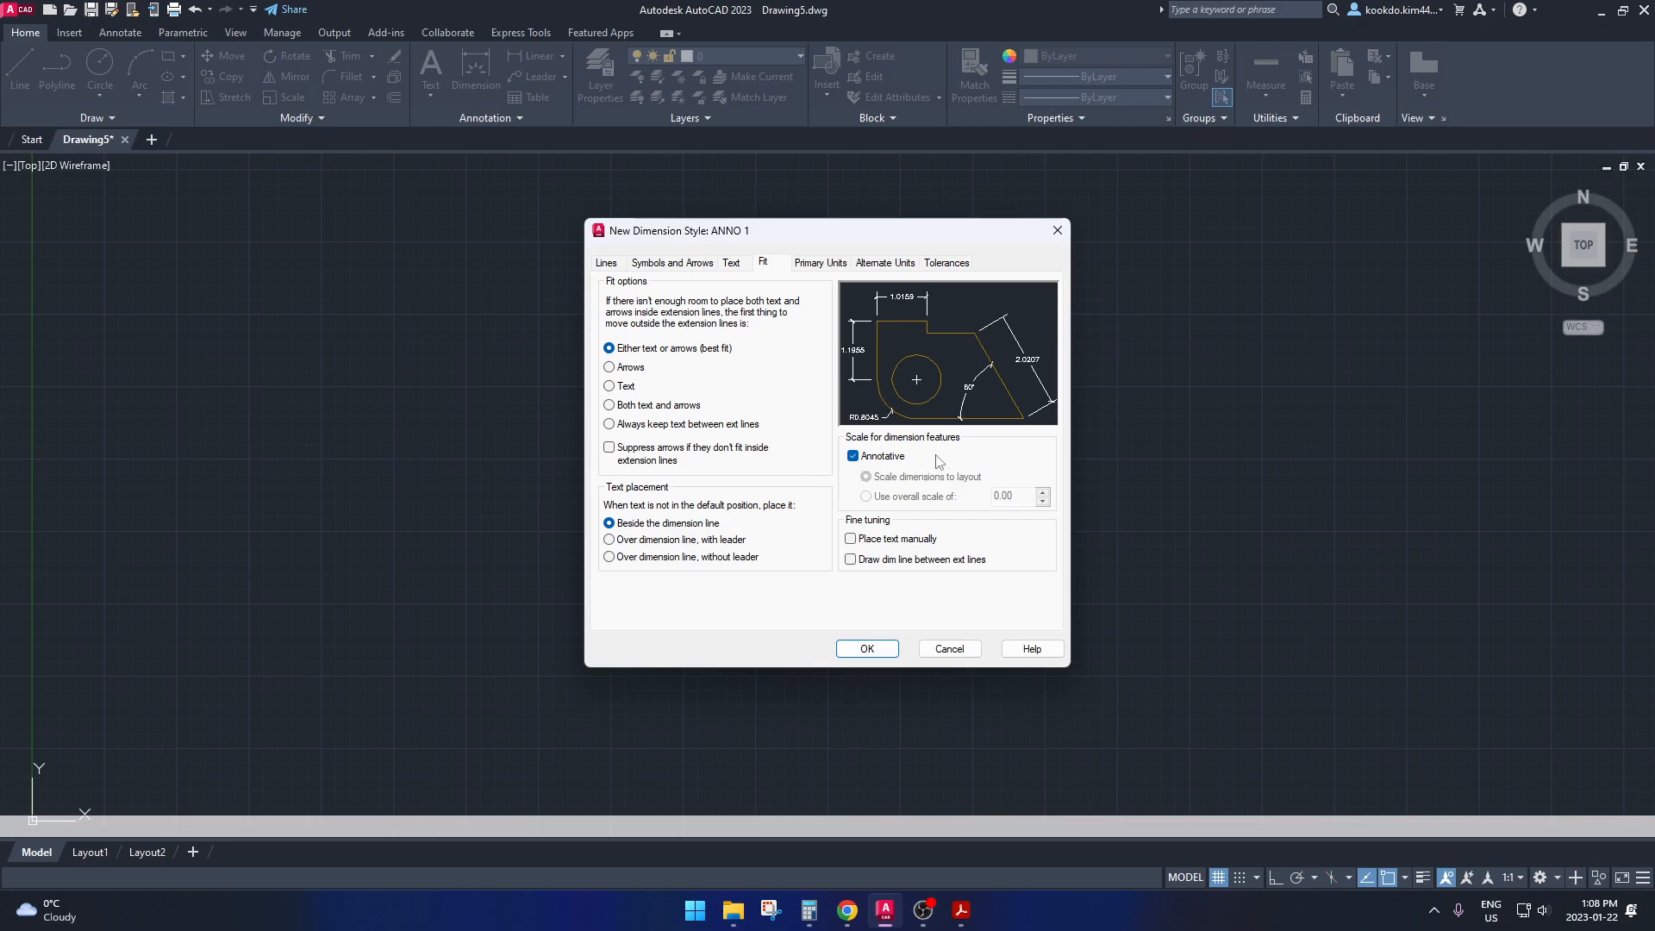
left_click(820, 263)
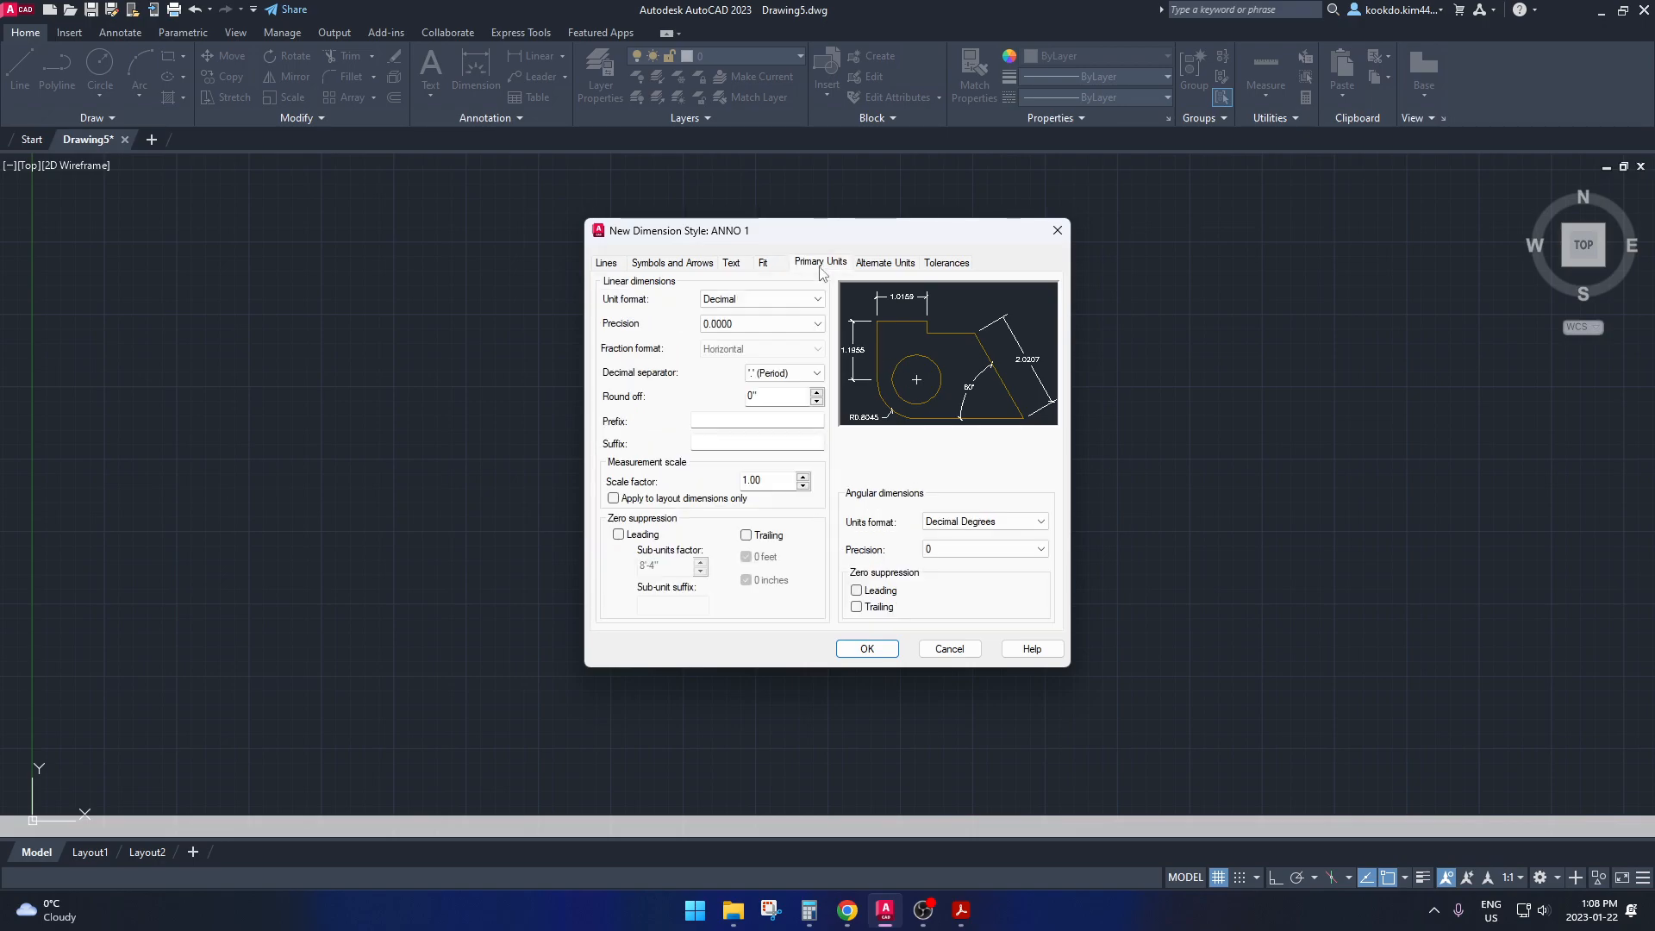
left_click(749, 299)
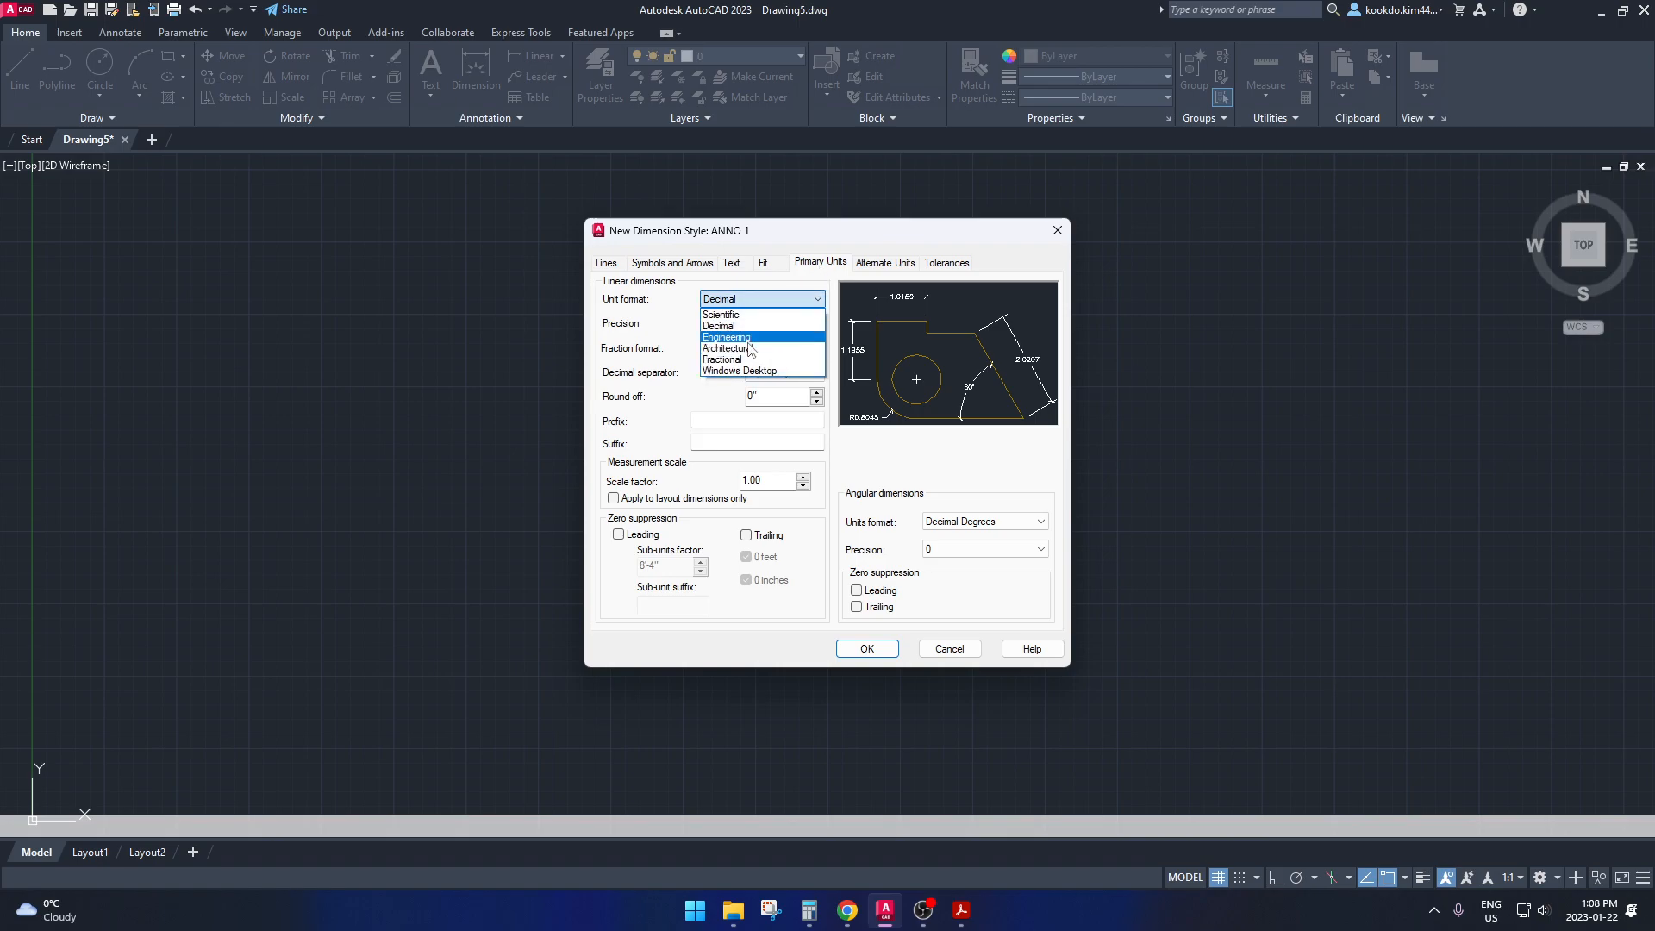
left_click(733, 348)
left_click(762, 323)
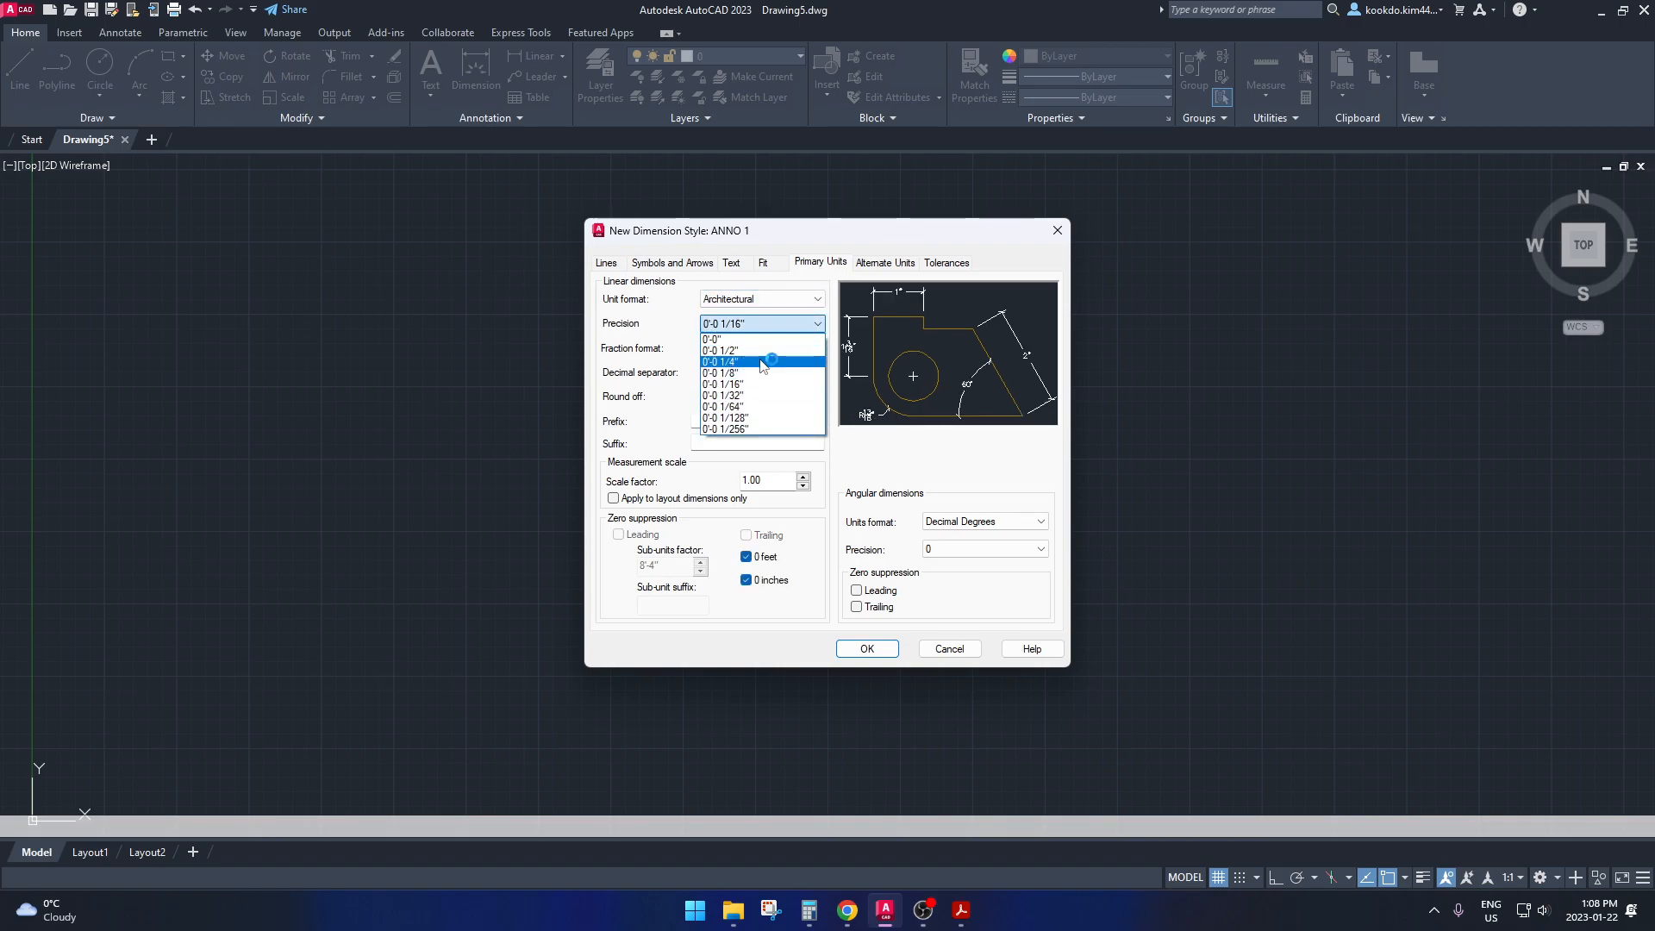
left_click(762, 362)
left_click(762, 328)
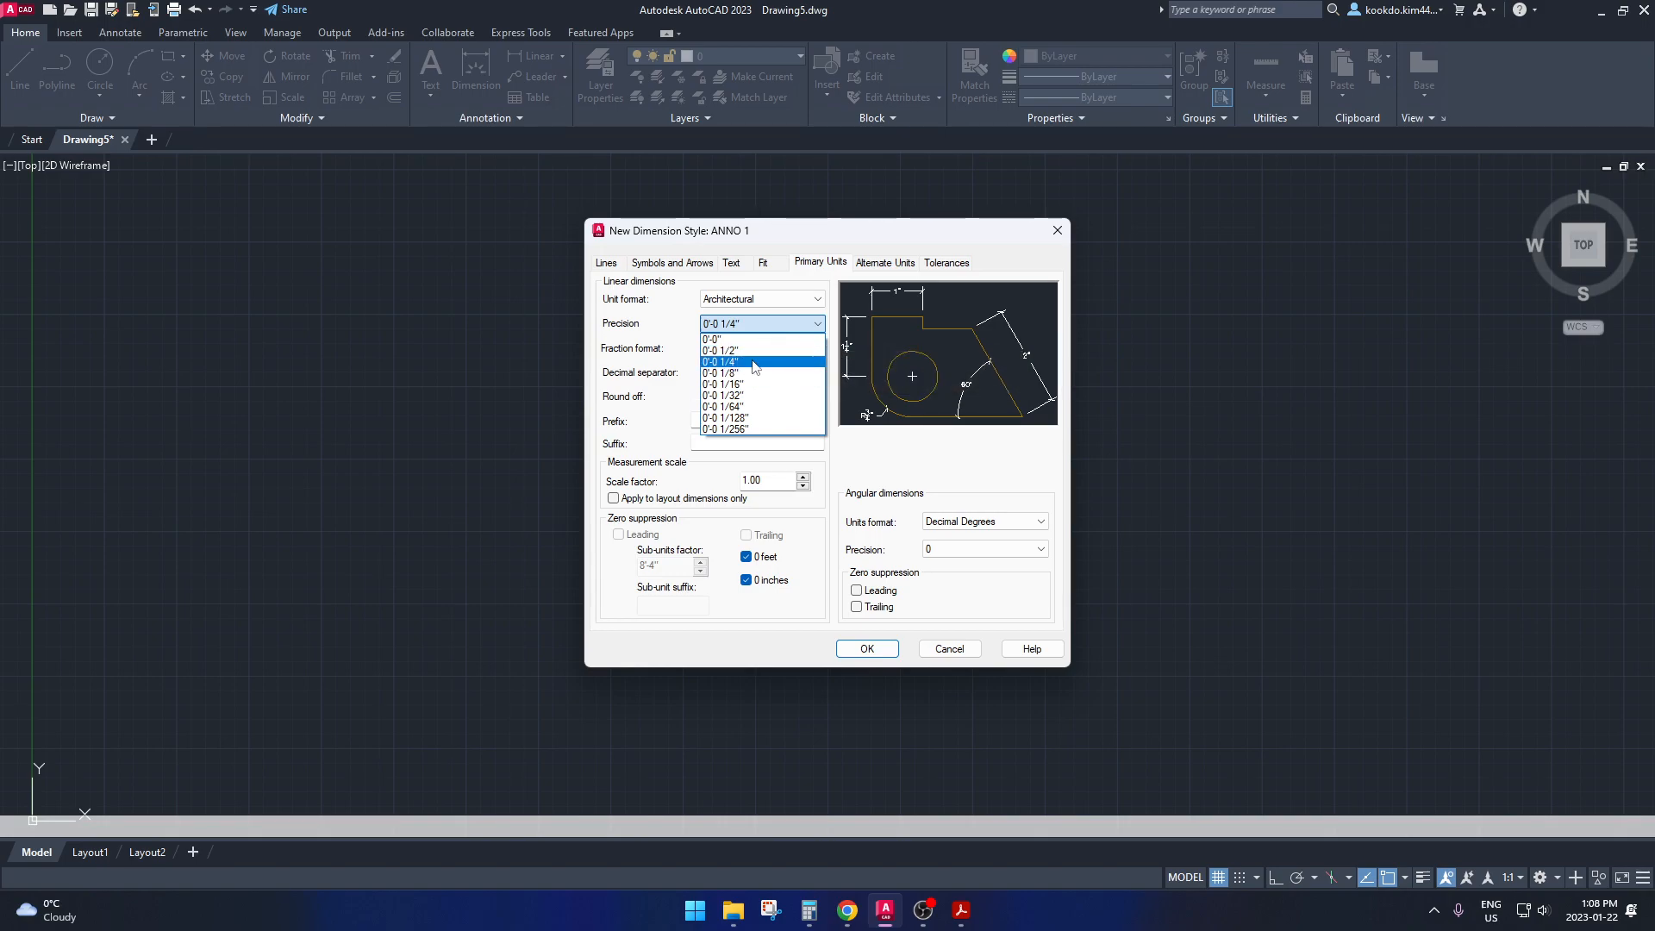
left_click(755, 362)
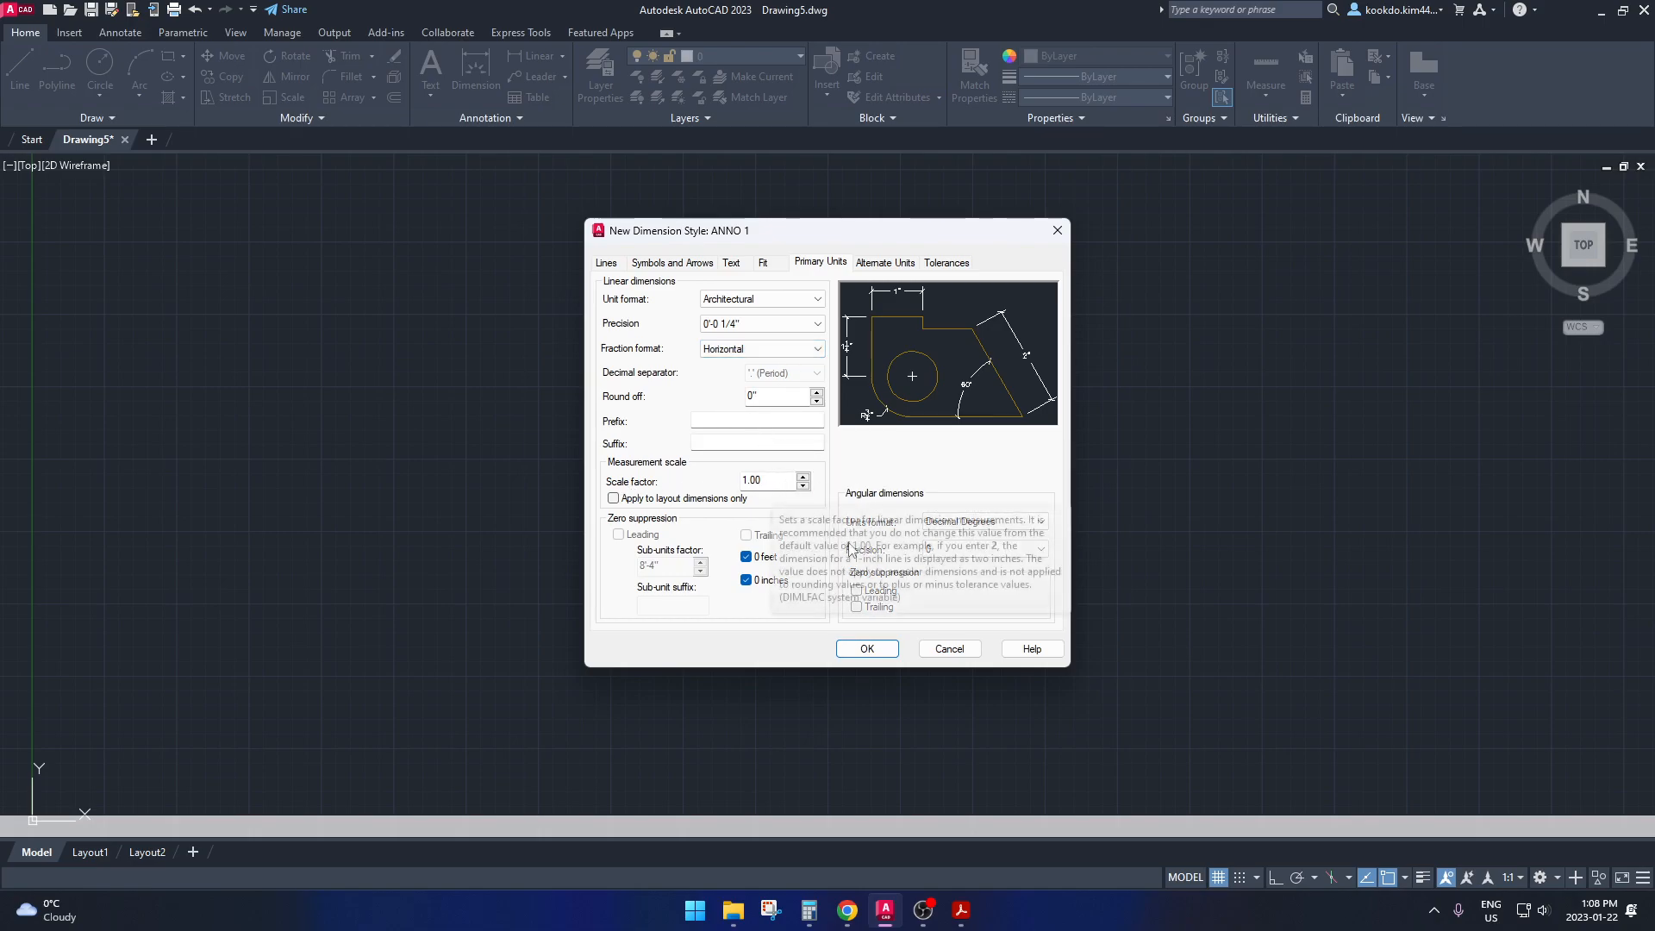
left_click(868, 650)
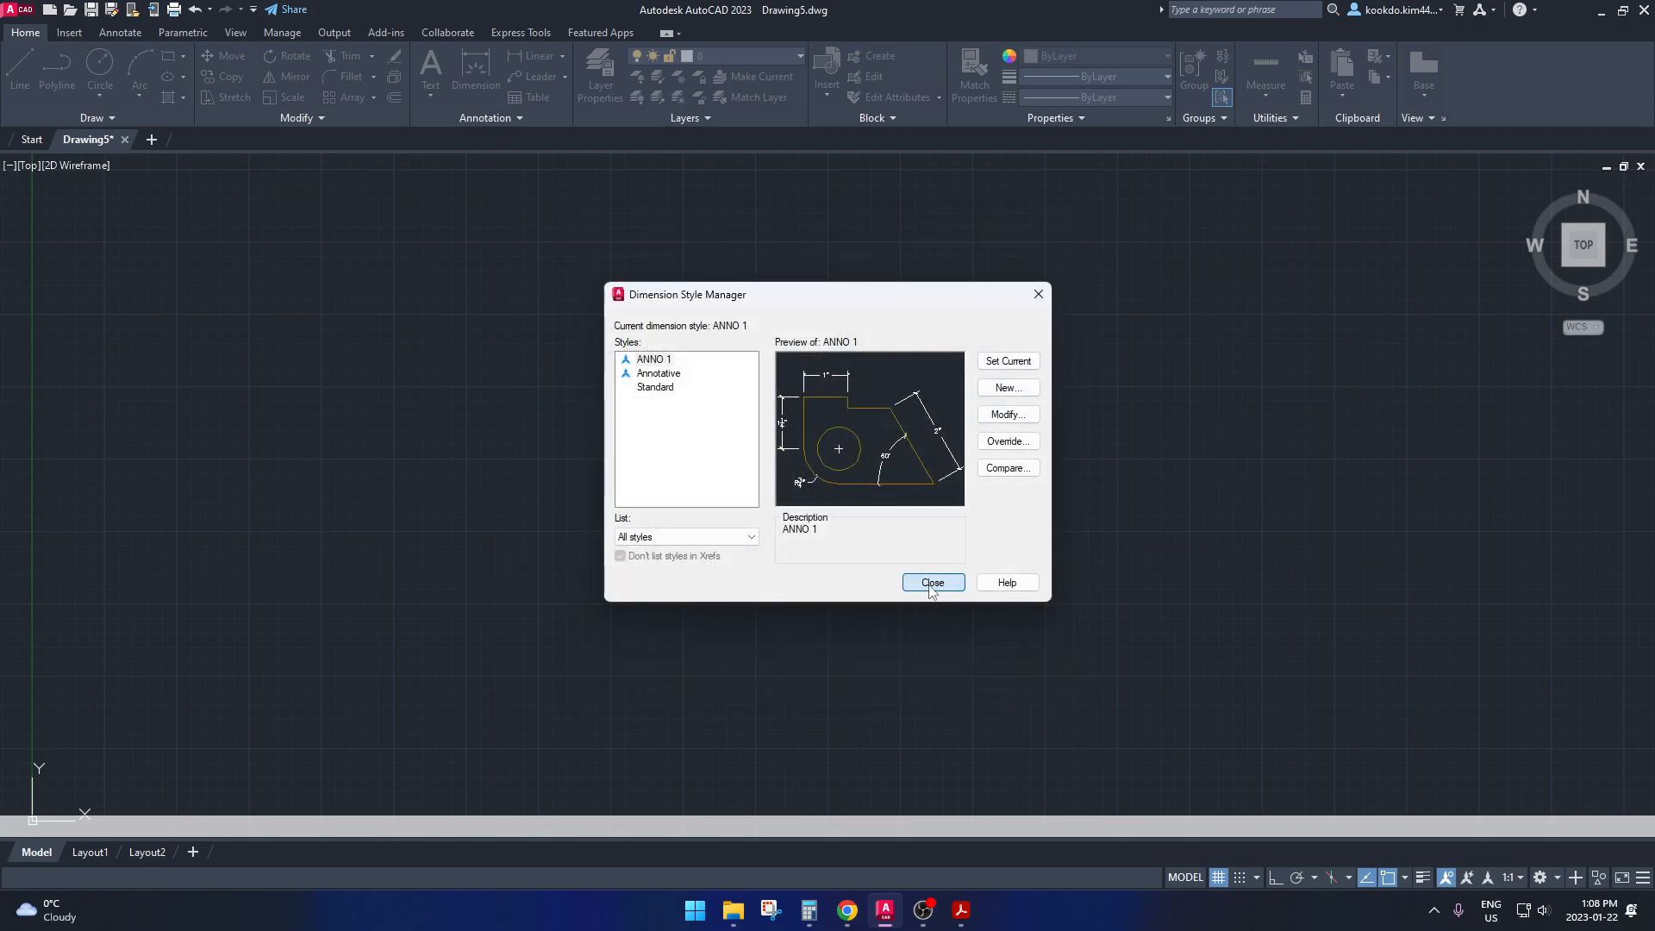
left_click(932, 584)
key("Escape")
key("Escape")
key("Escape")
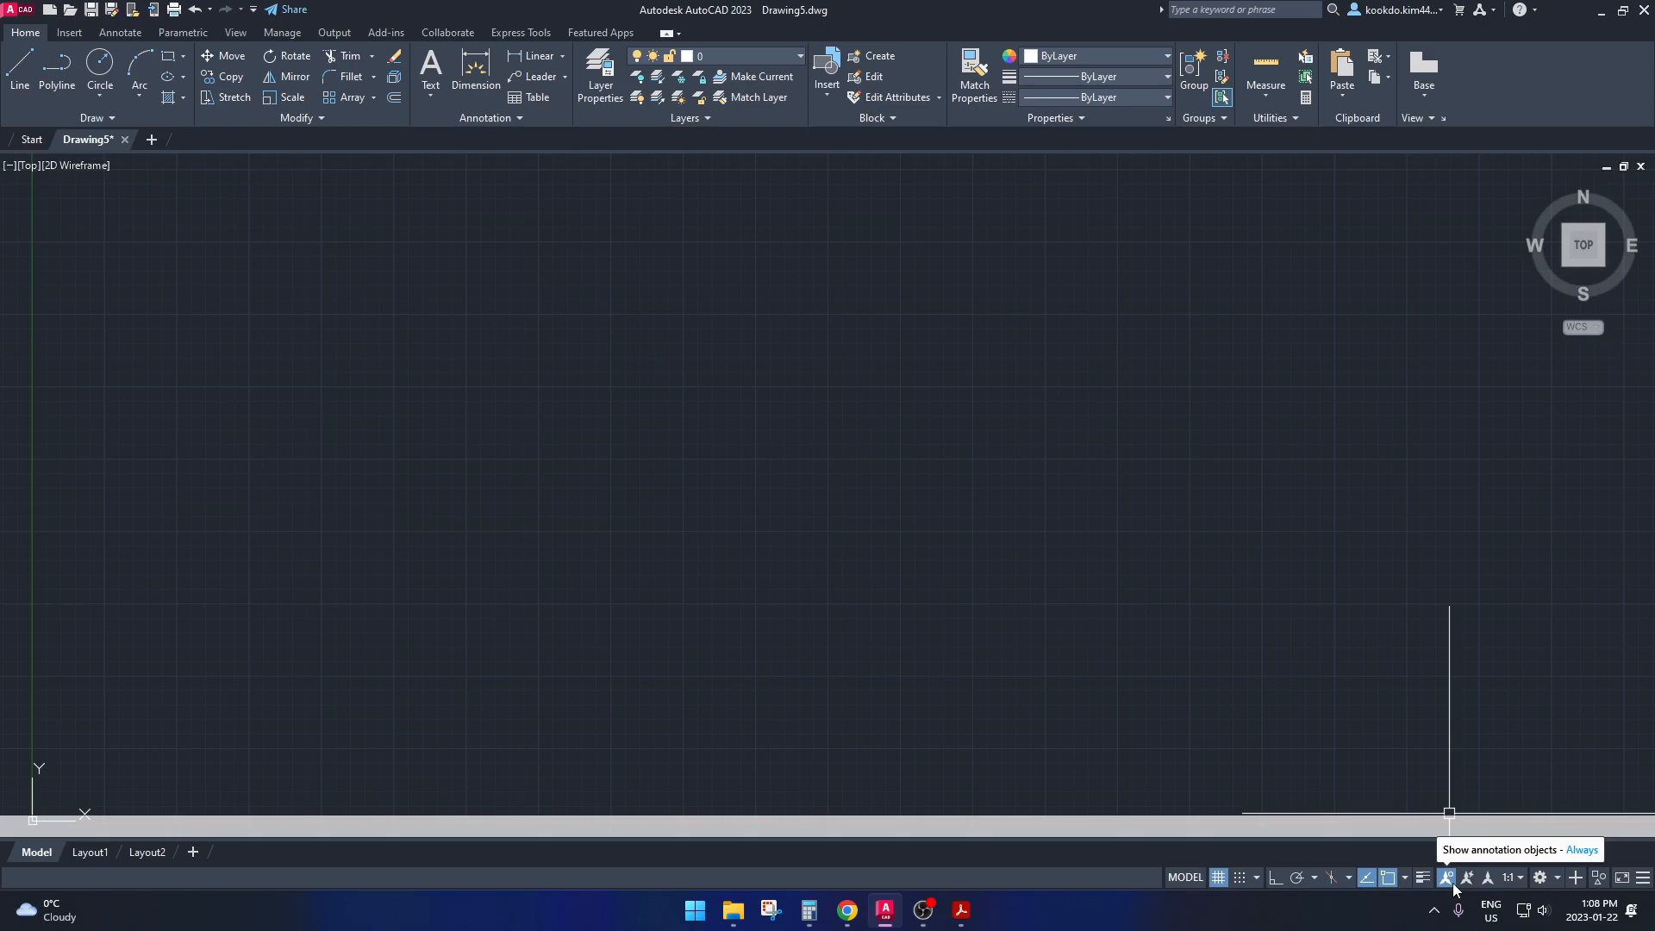
Set the annotation scale of the model view to 1/4" = 1'-0"
left_click(1513, 878)
scroll(1518, 799, "down", 2)
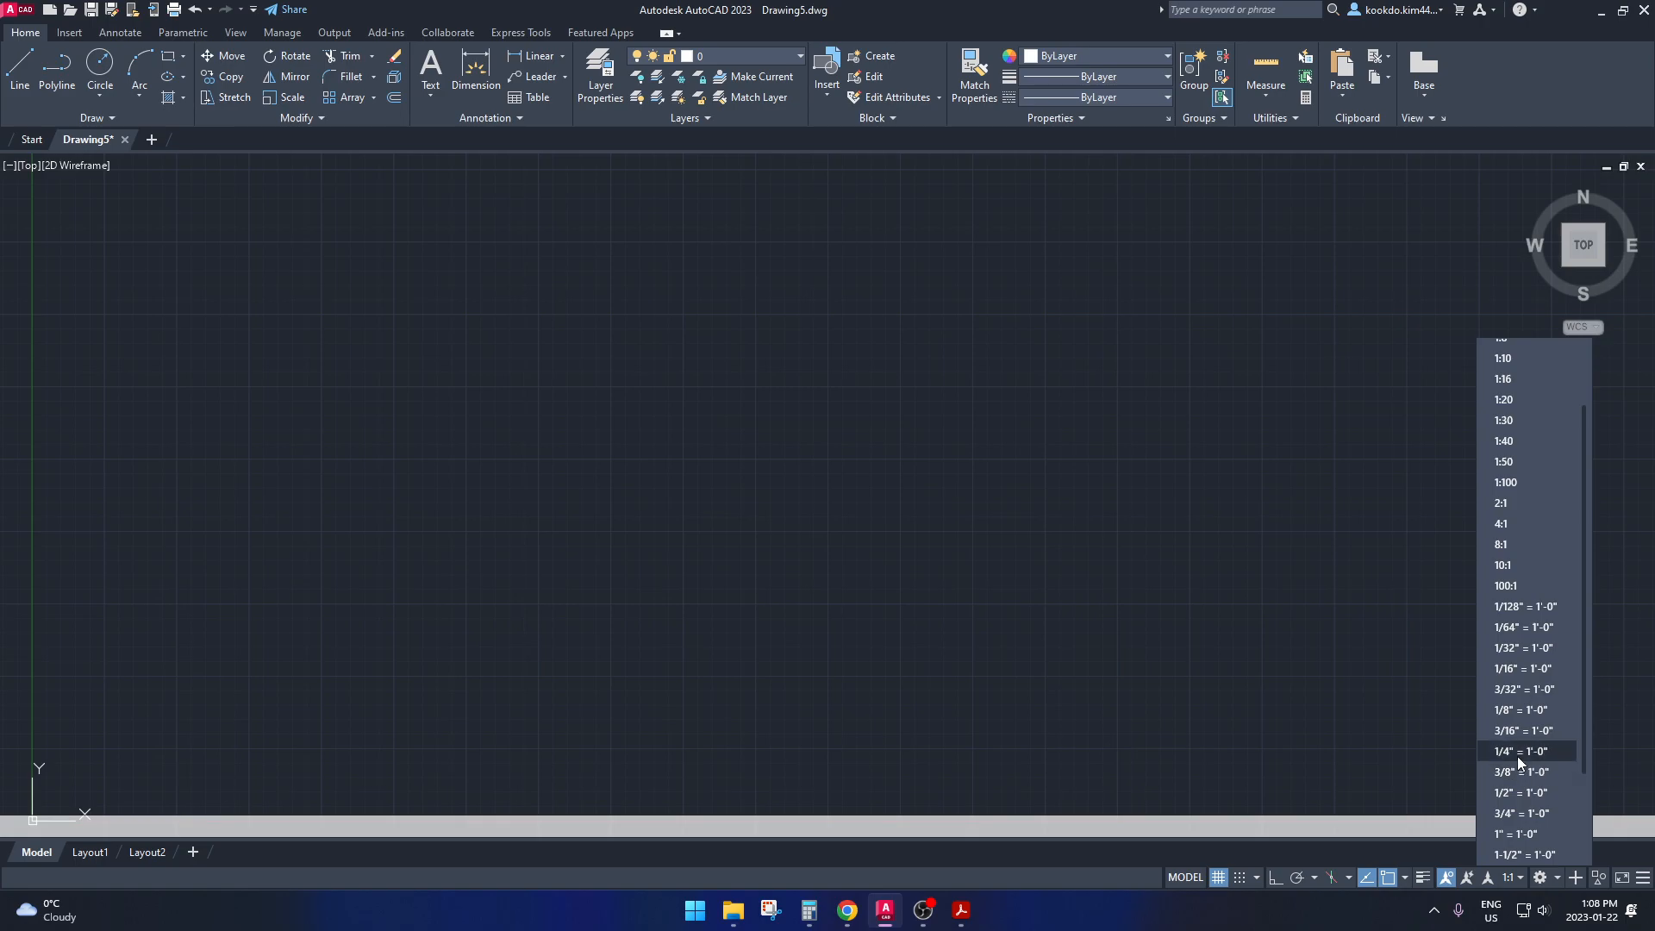
left_click(1518, 754)
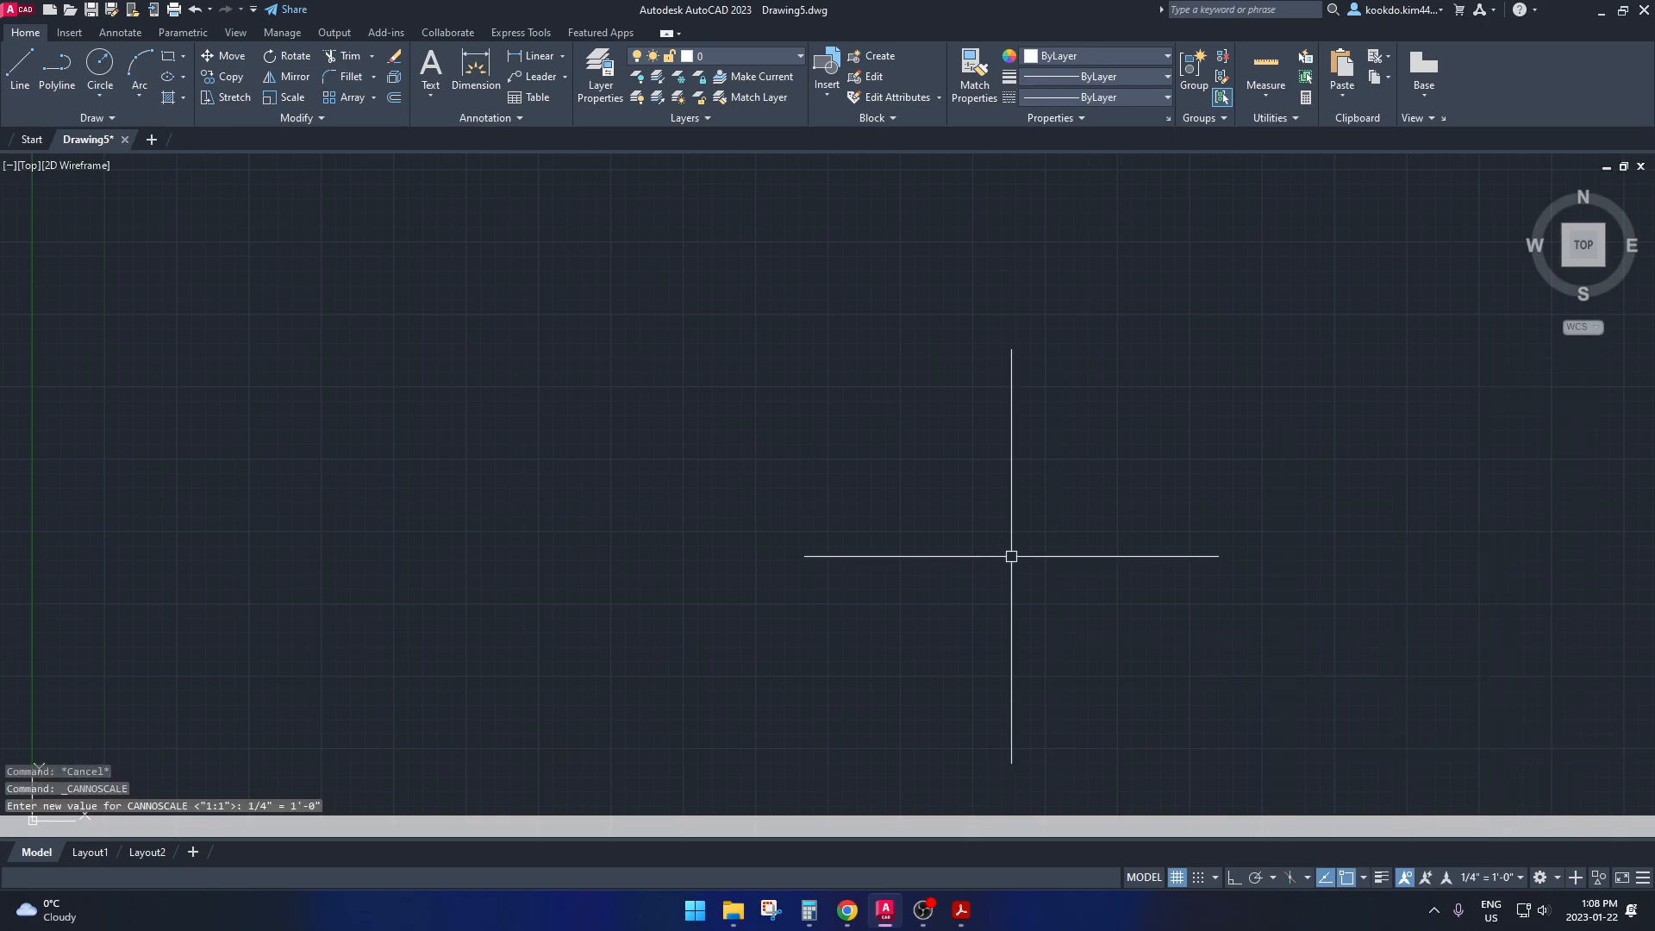
Place a multiline text reading ANNOTATIVE in the empty drawing with the current annotative text style
type("mt")
key("Return")
left_click(580, 351)
left_click(830, 421)
type("ANNOTATI")
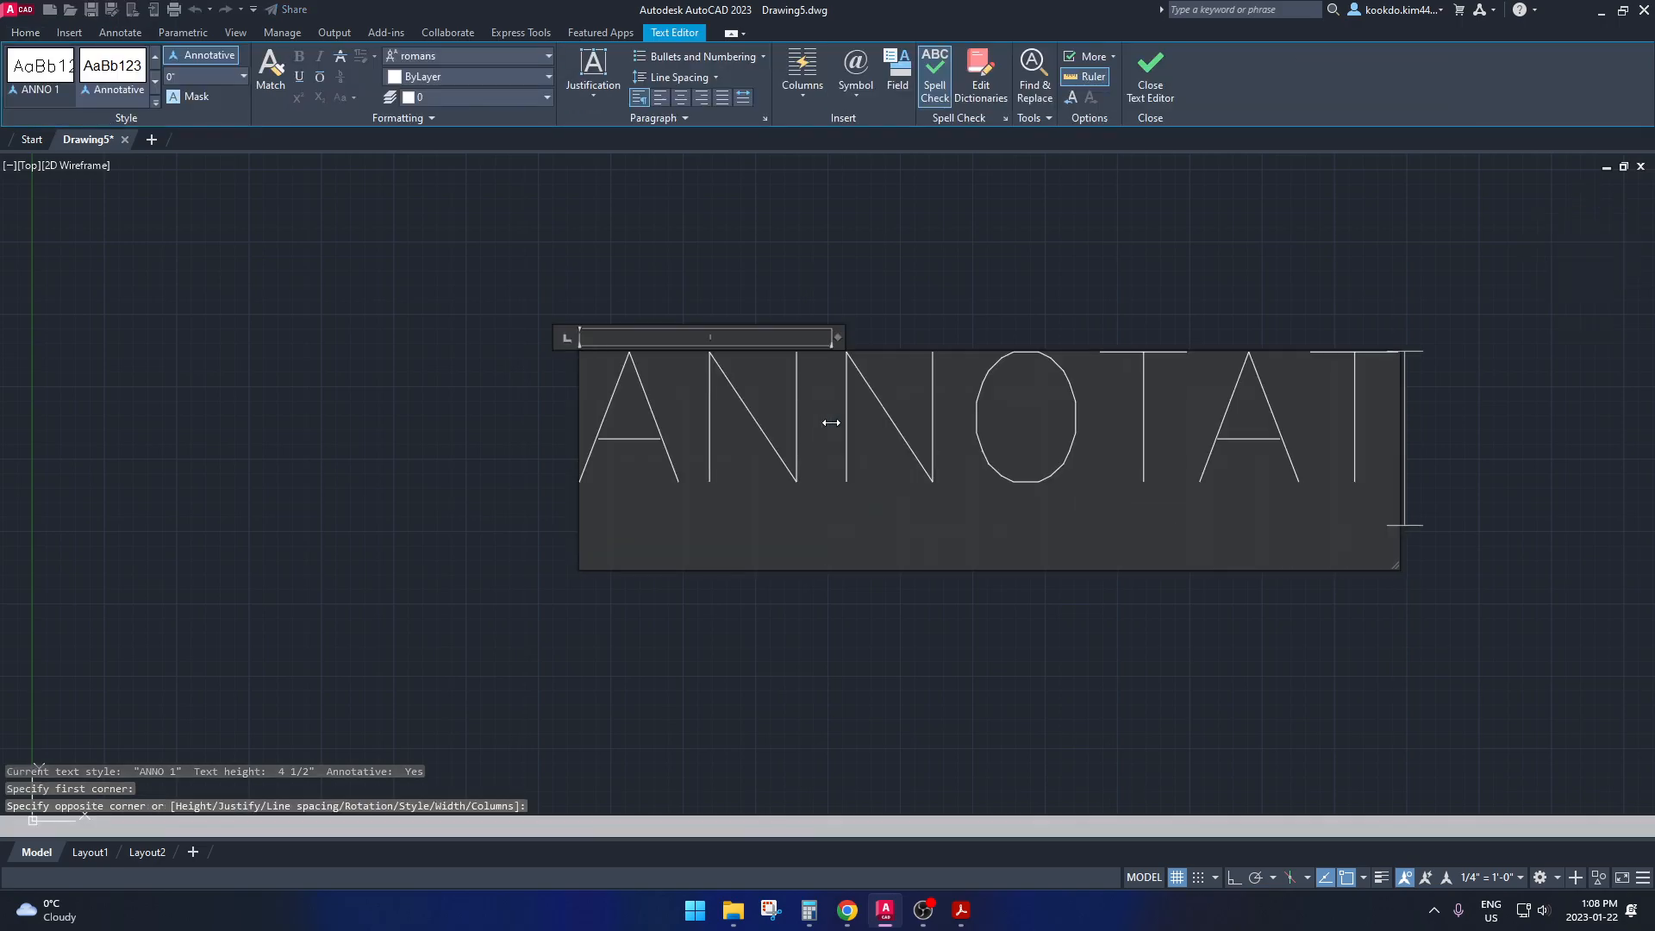
type("VE")
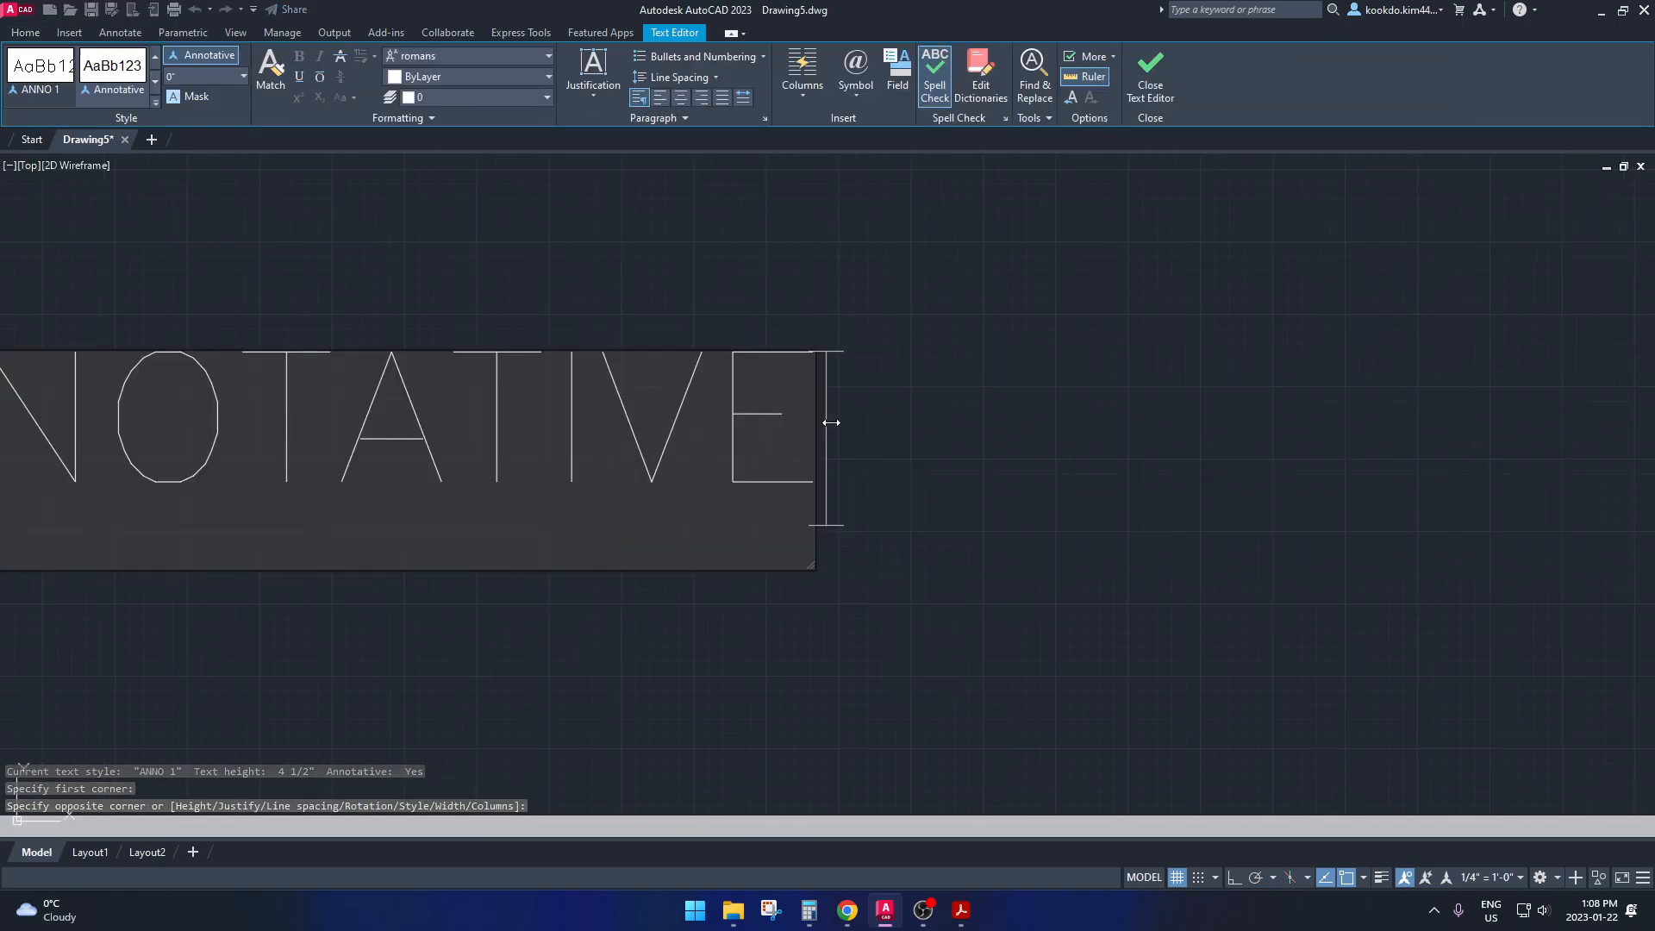
left_click(741, 244)
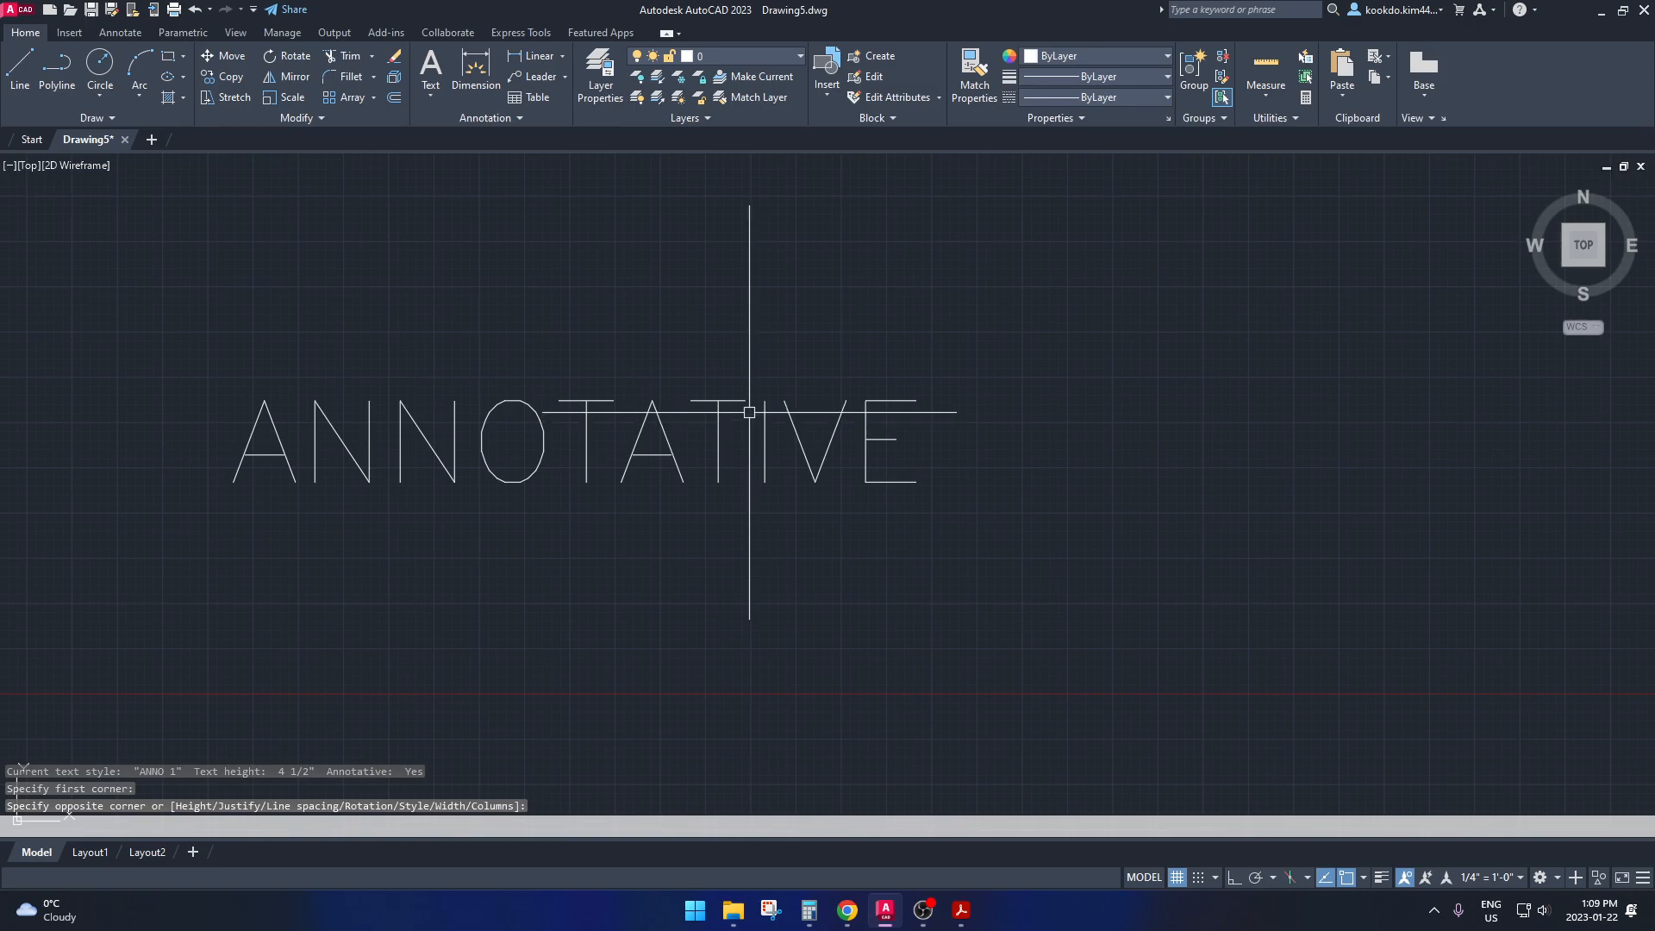
key("Escape")
key("Escape")
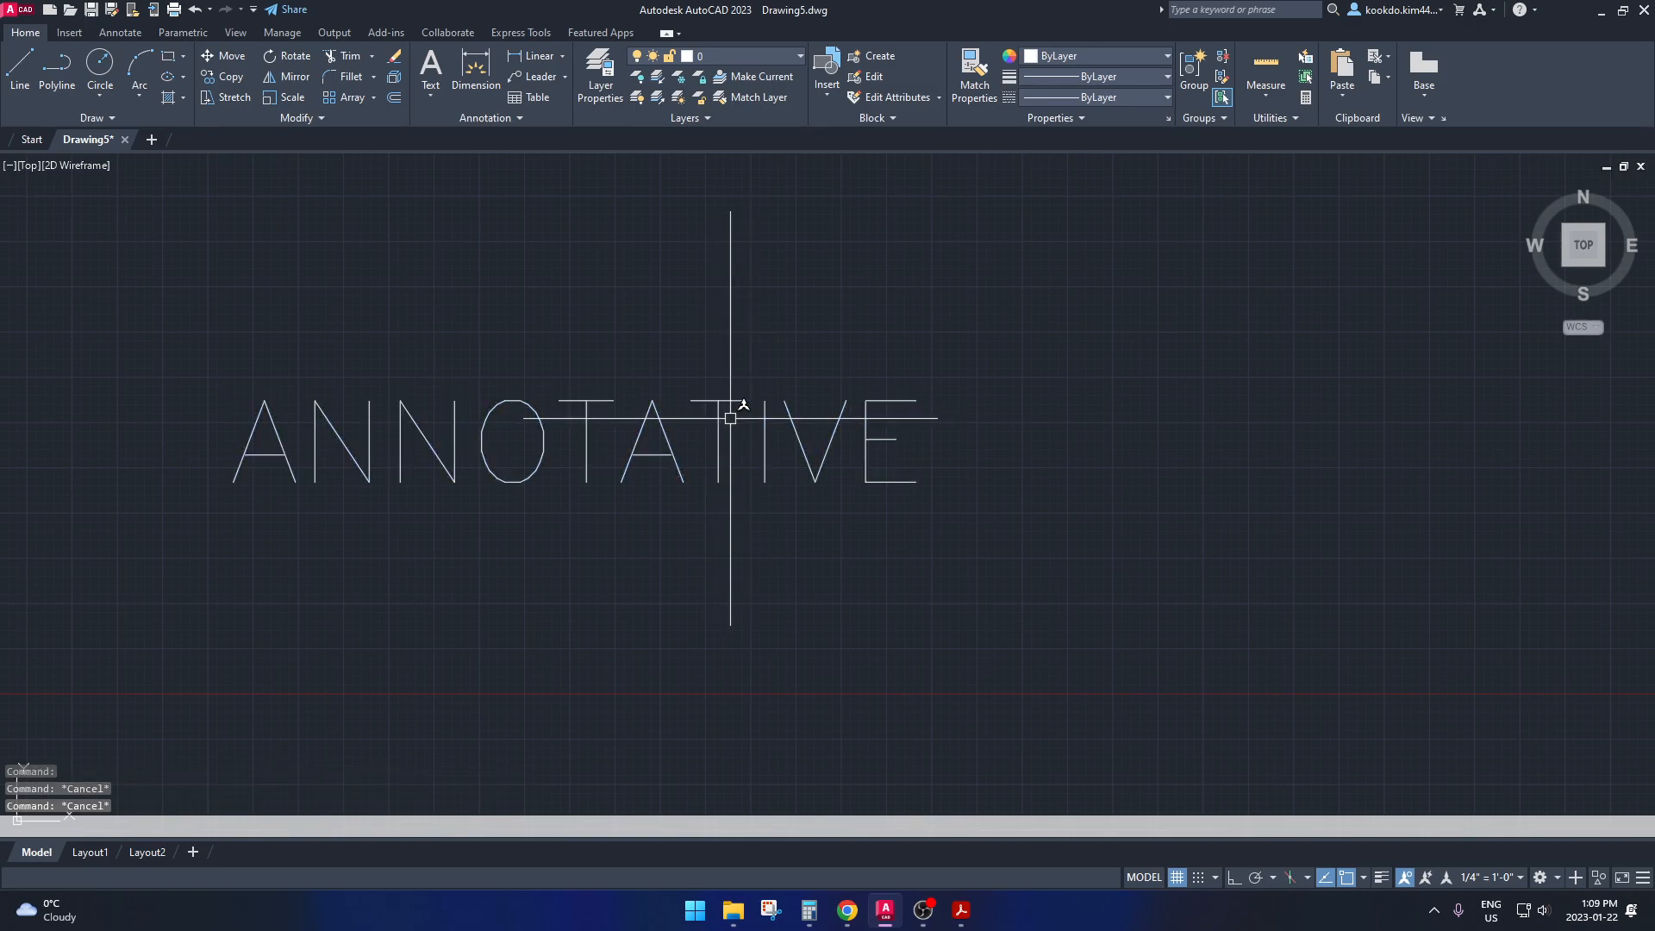
Display the properties of the ANNOTATIVE text and check its contents, style and annotative setting
mouse_move(889, 438)
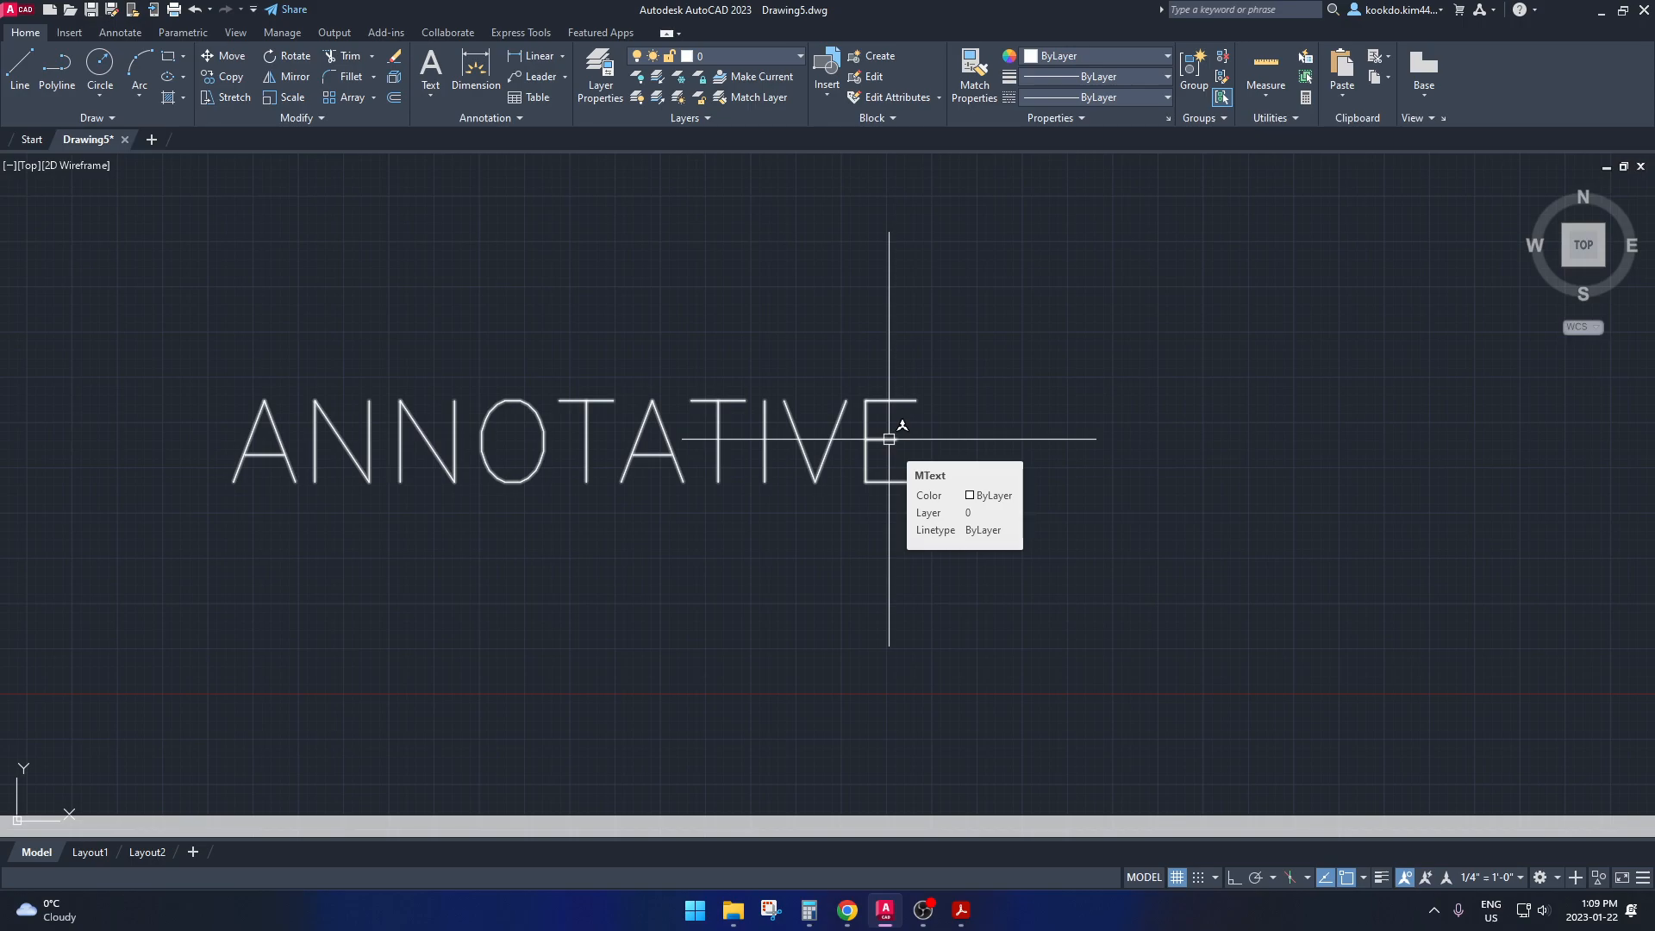
left_click(889, 439)
middle_click_drag(938, 411, 1085, 430)
key("ctrl+1")
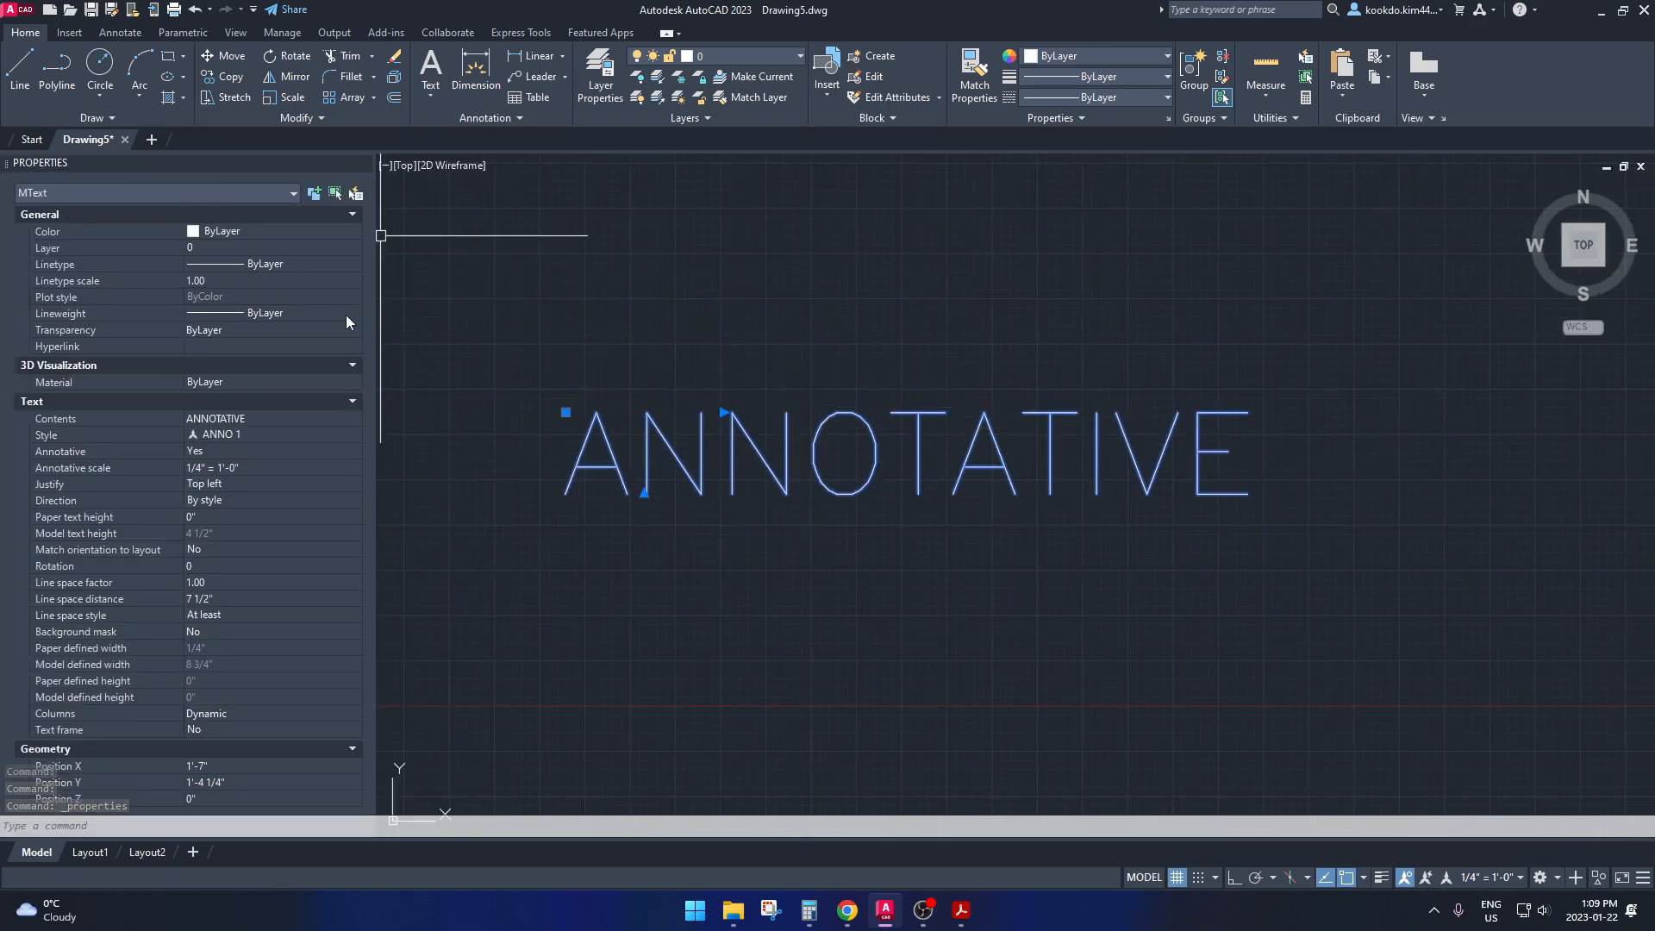
left_click(231, 420)
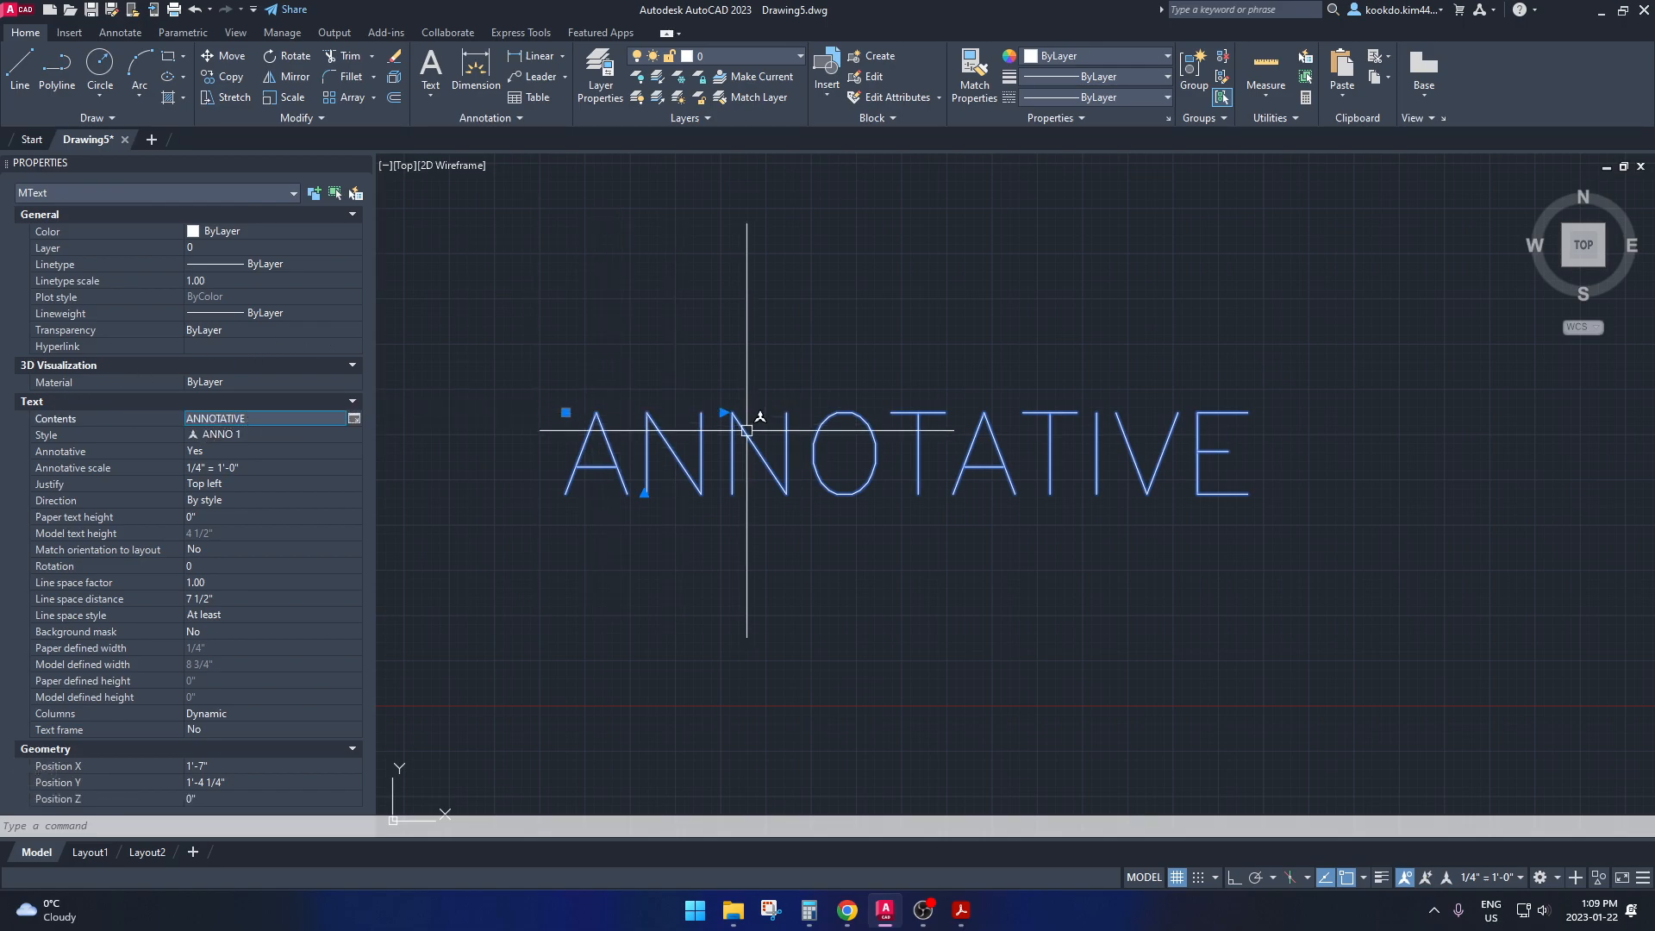
left_click(219, 434)
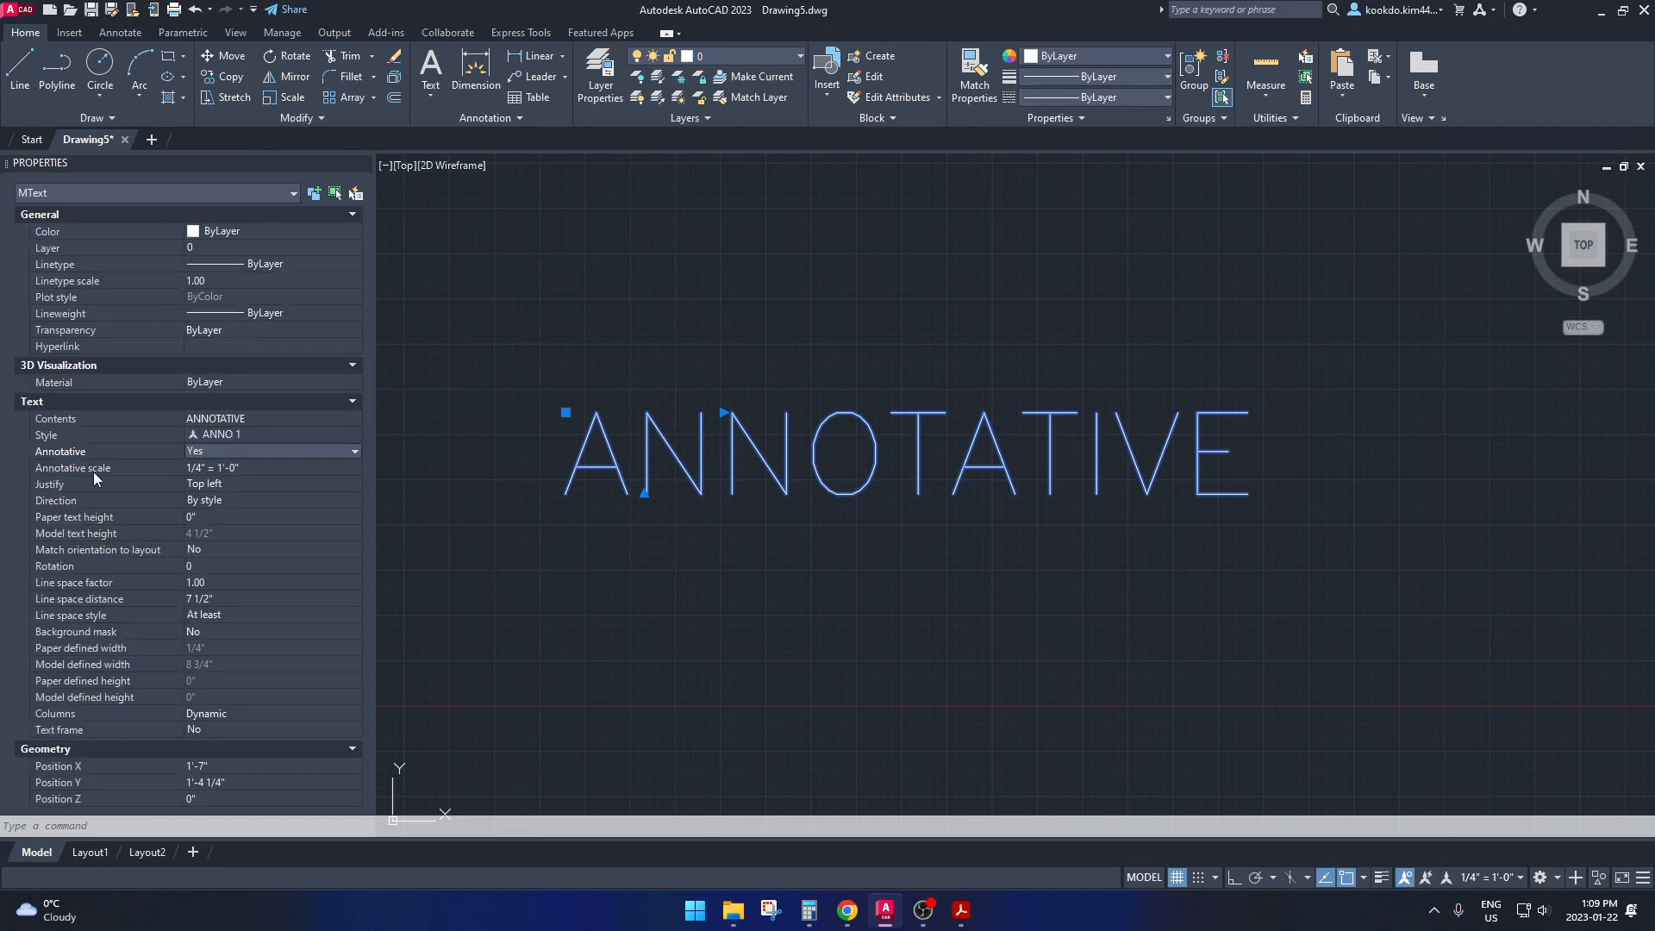
Add the annotation scale 1/2" = 1'-0" to the ANNOTATIVE text's object scale list
left_click(141, 465)
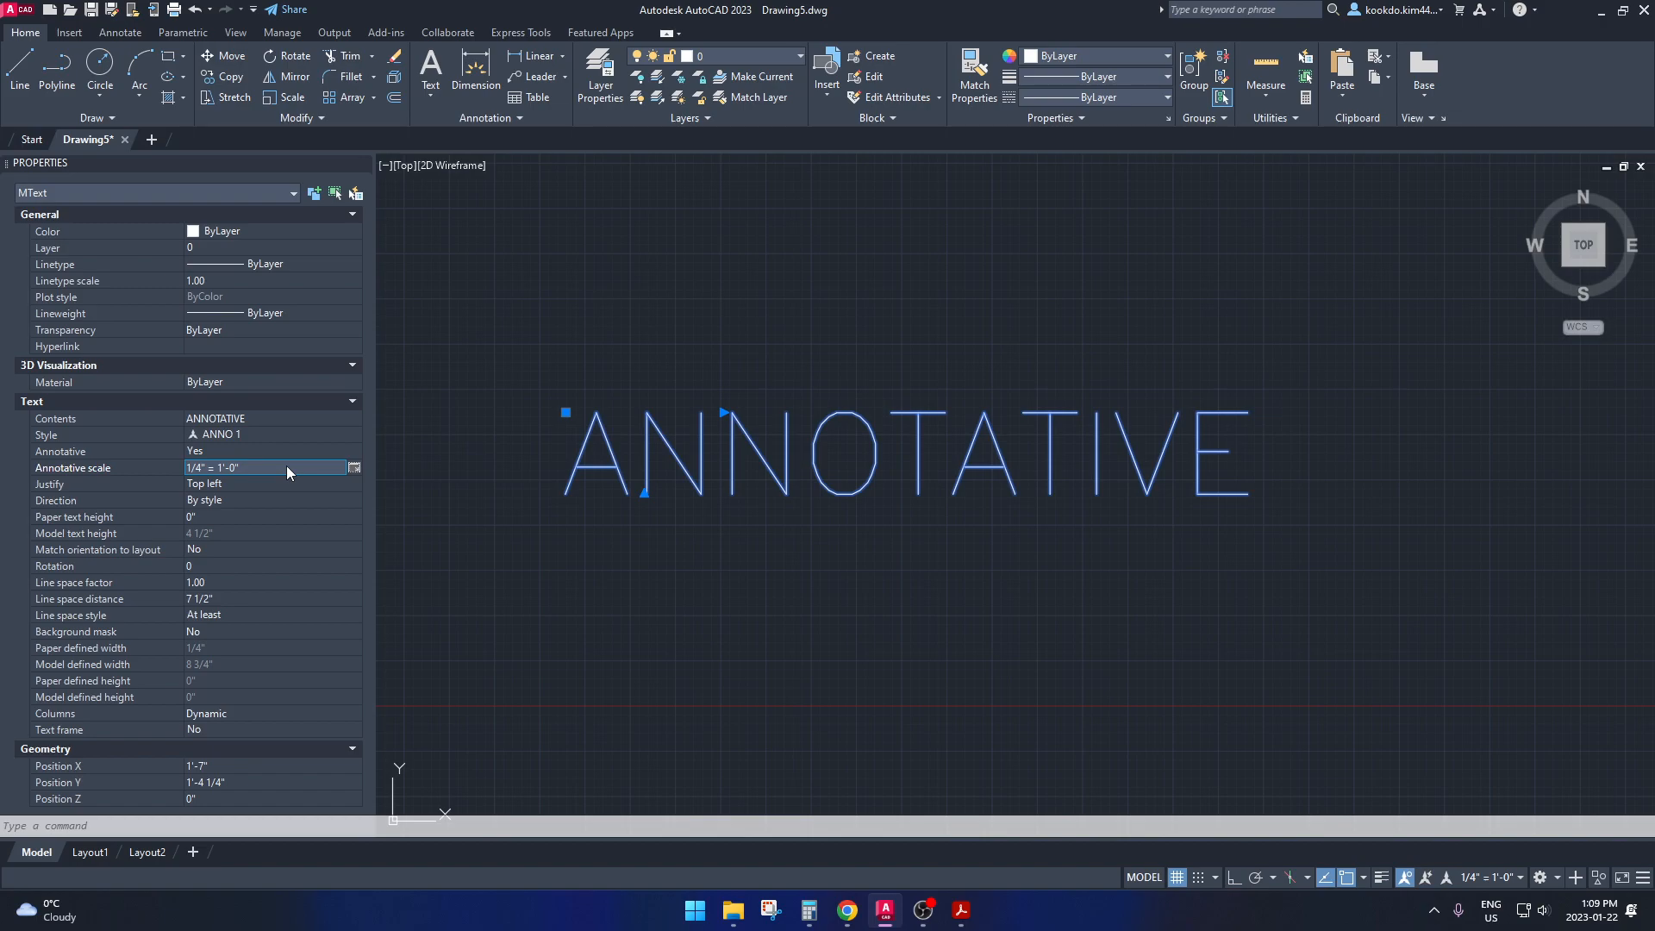
left_click(354, 468)
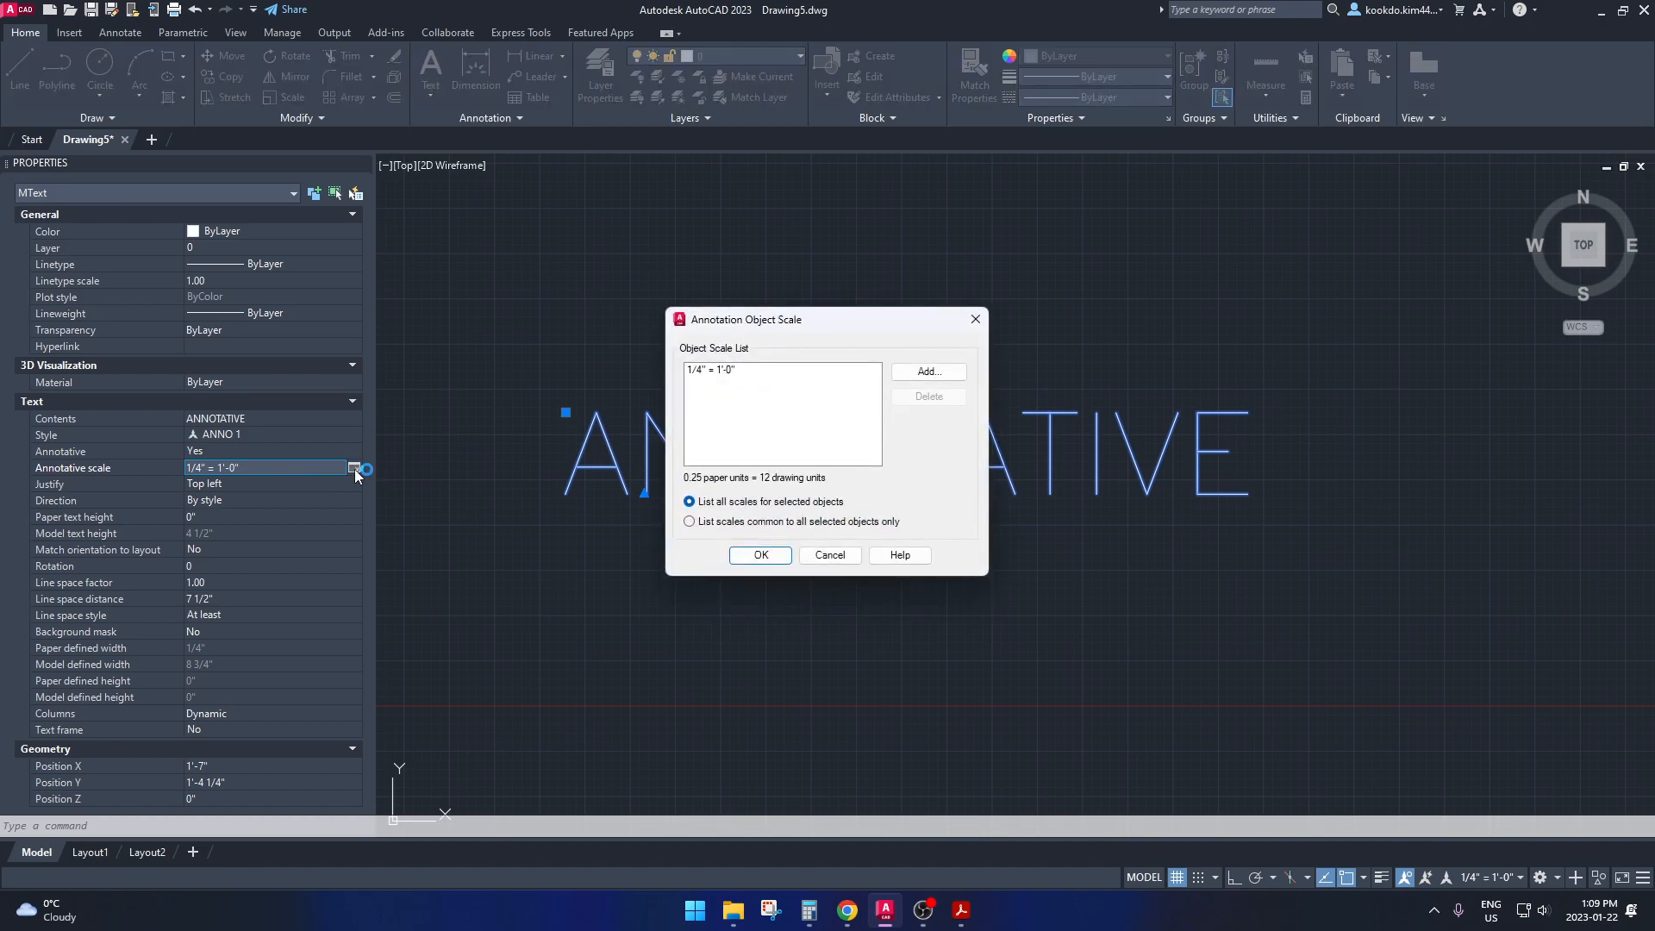
left_click(928, 372)
scroll(785, 489, "down", 5)
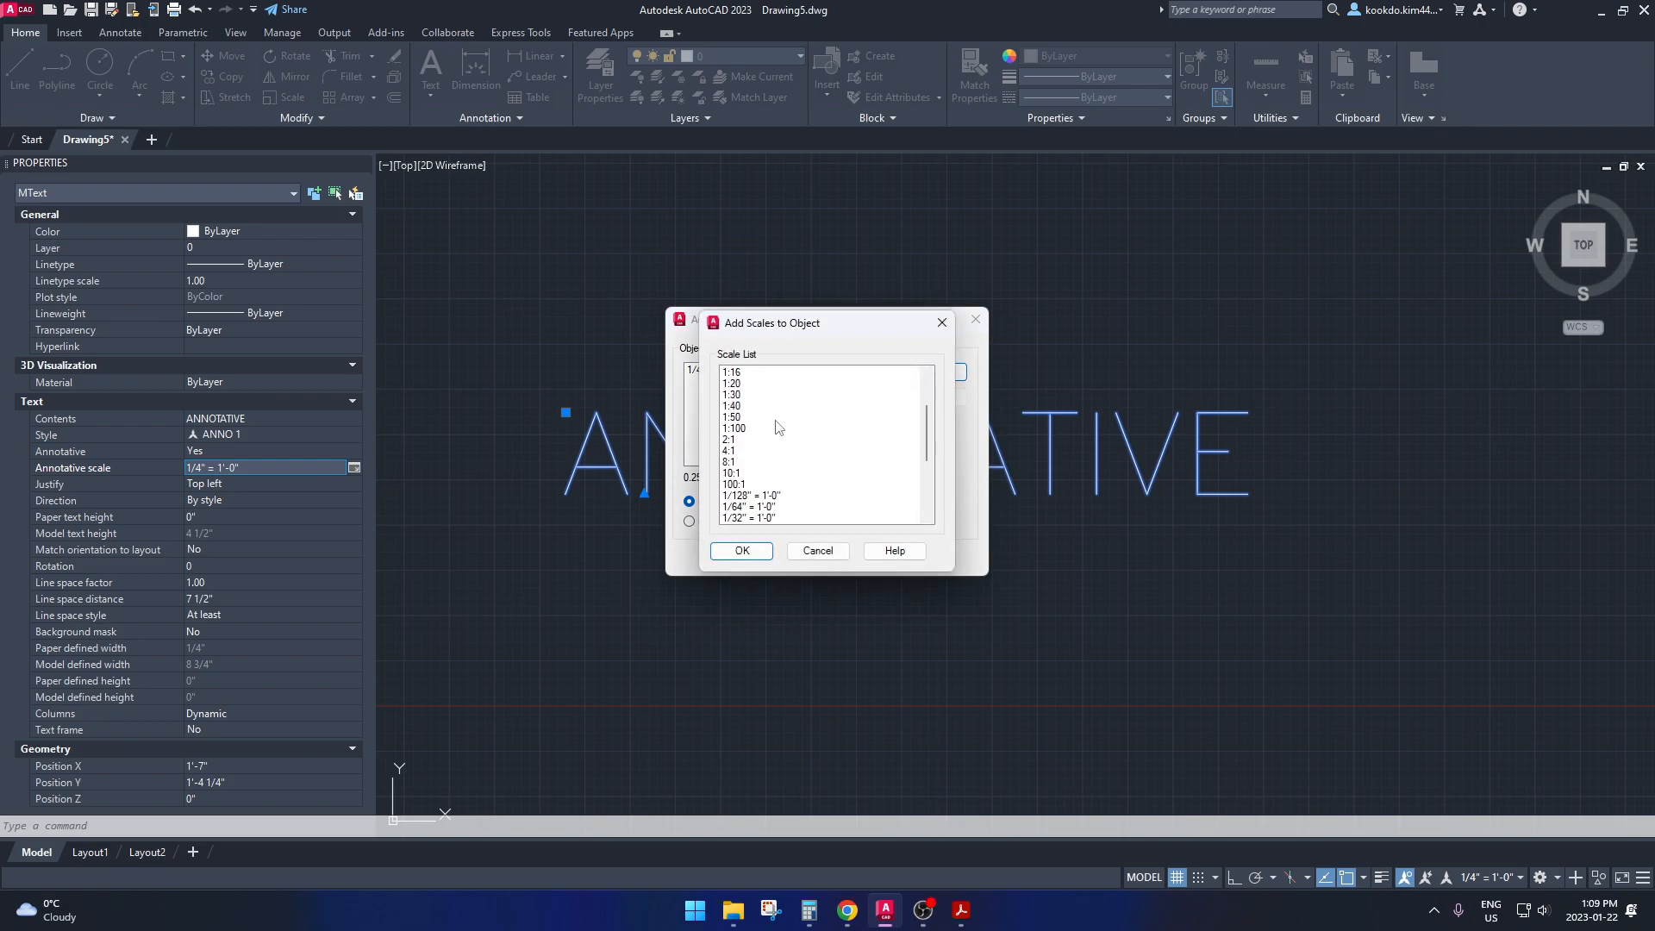
left_click(743, 552)
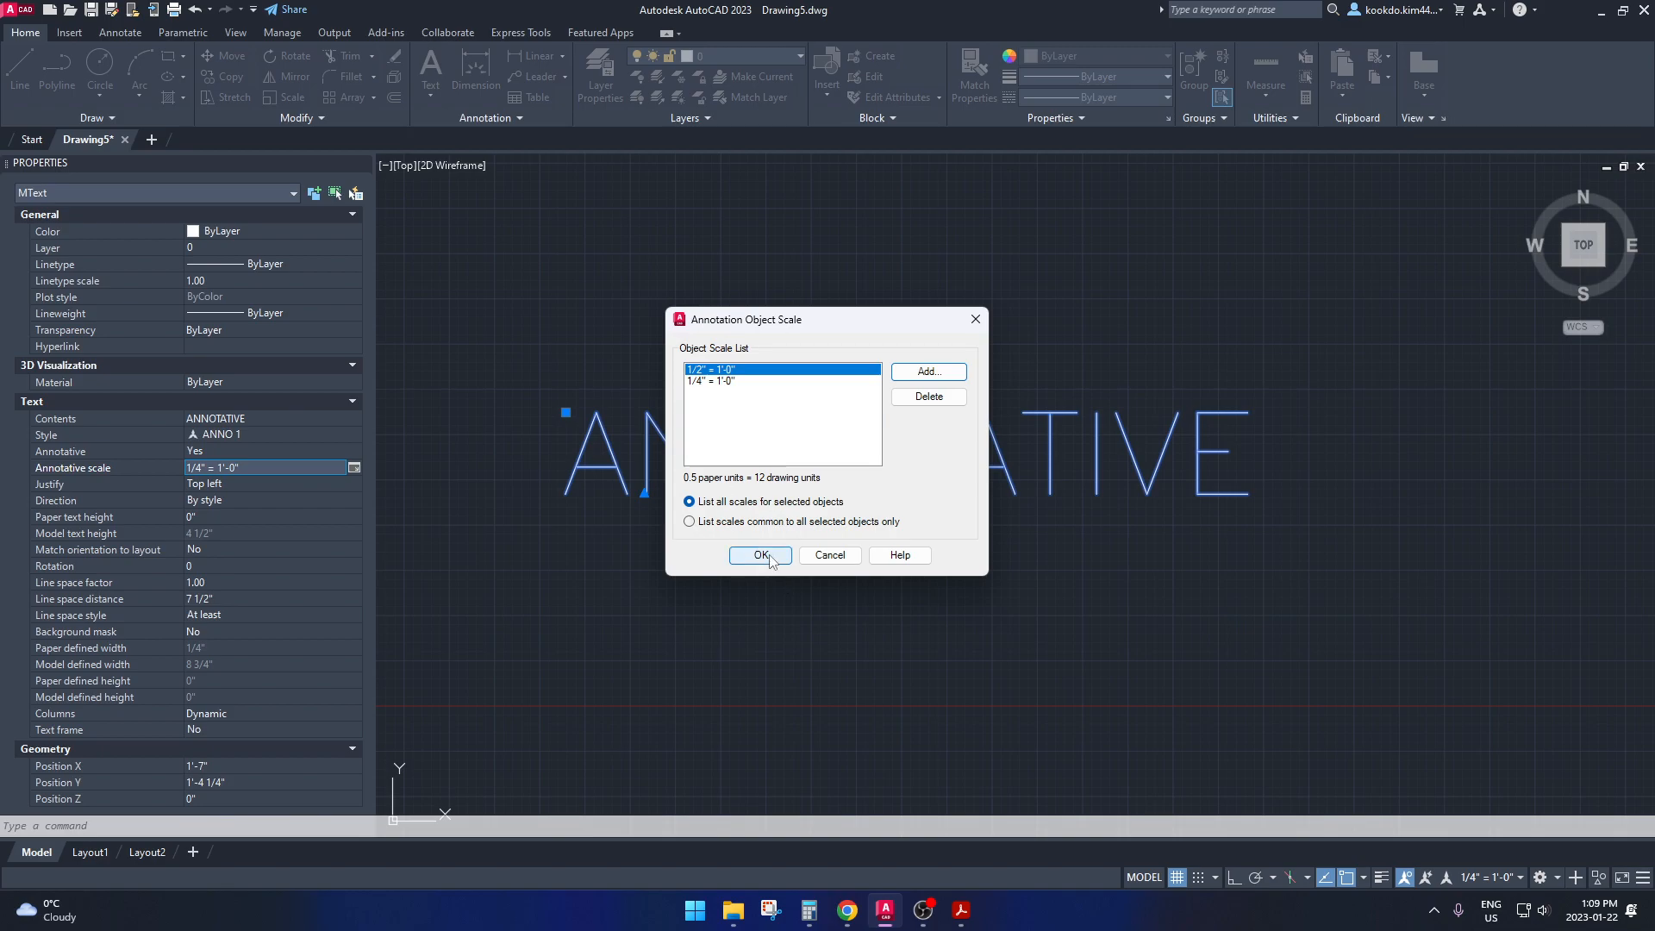
left_click(760, 556)
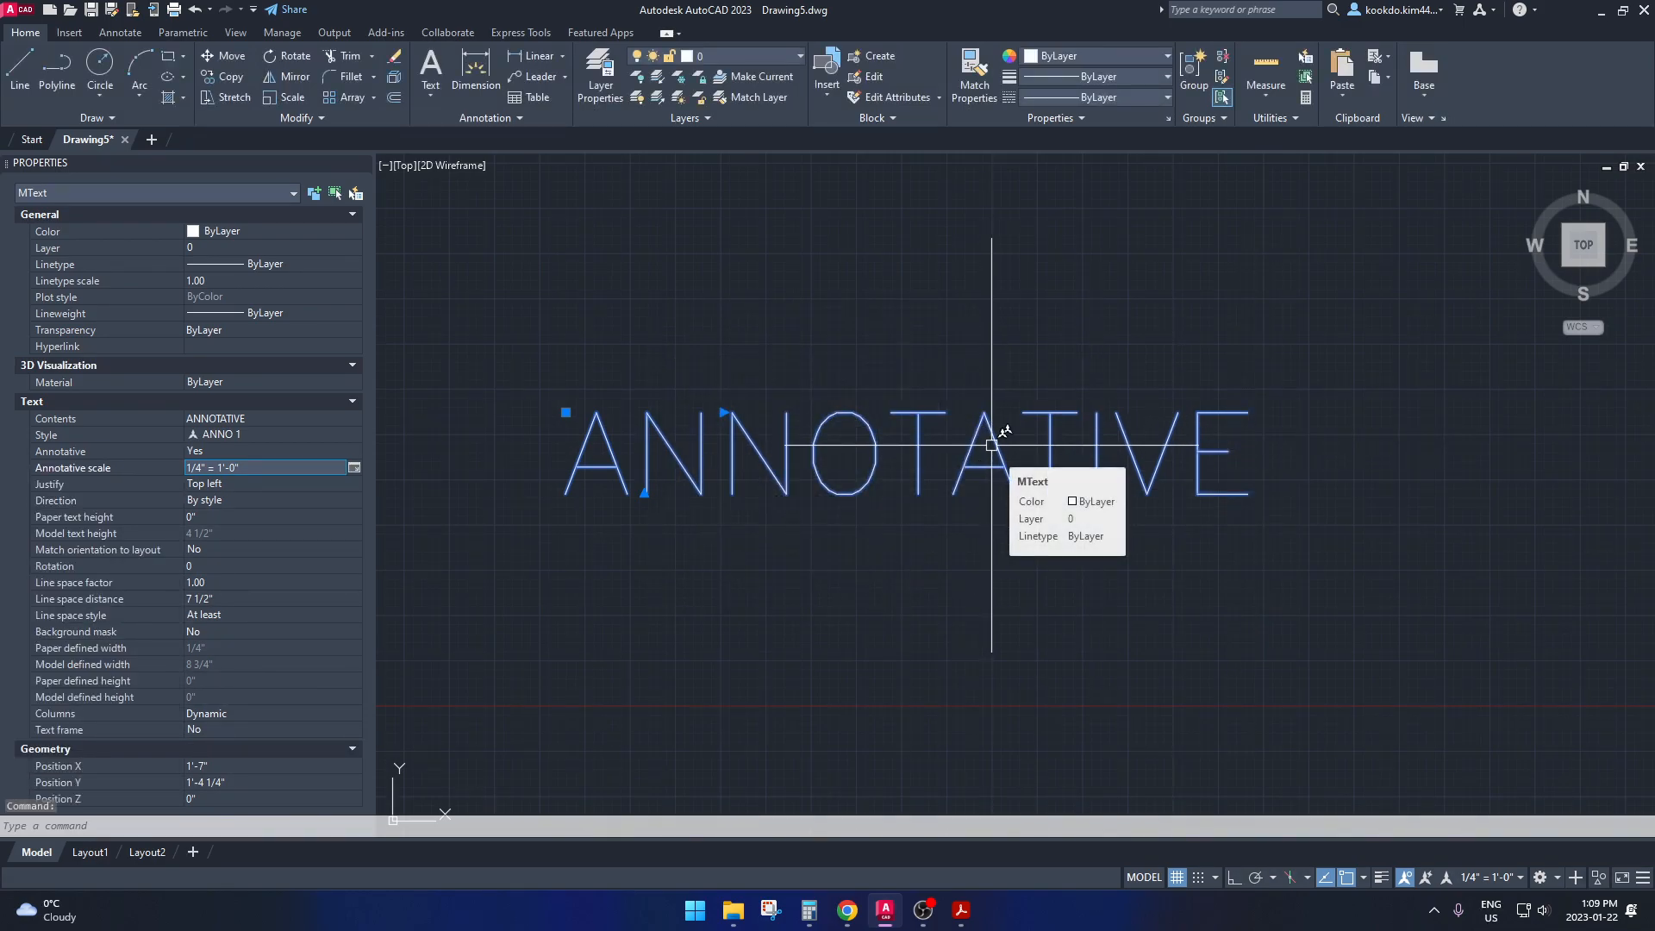
key("Escape")
key("Escape")
key("Escape")
Draw a 10' by 10' rectangle just above the ANNOTATIVE text
scroll(1112, 462, "down", 3)
middle_click_drag(945, 193, 799, 252)
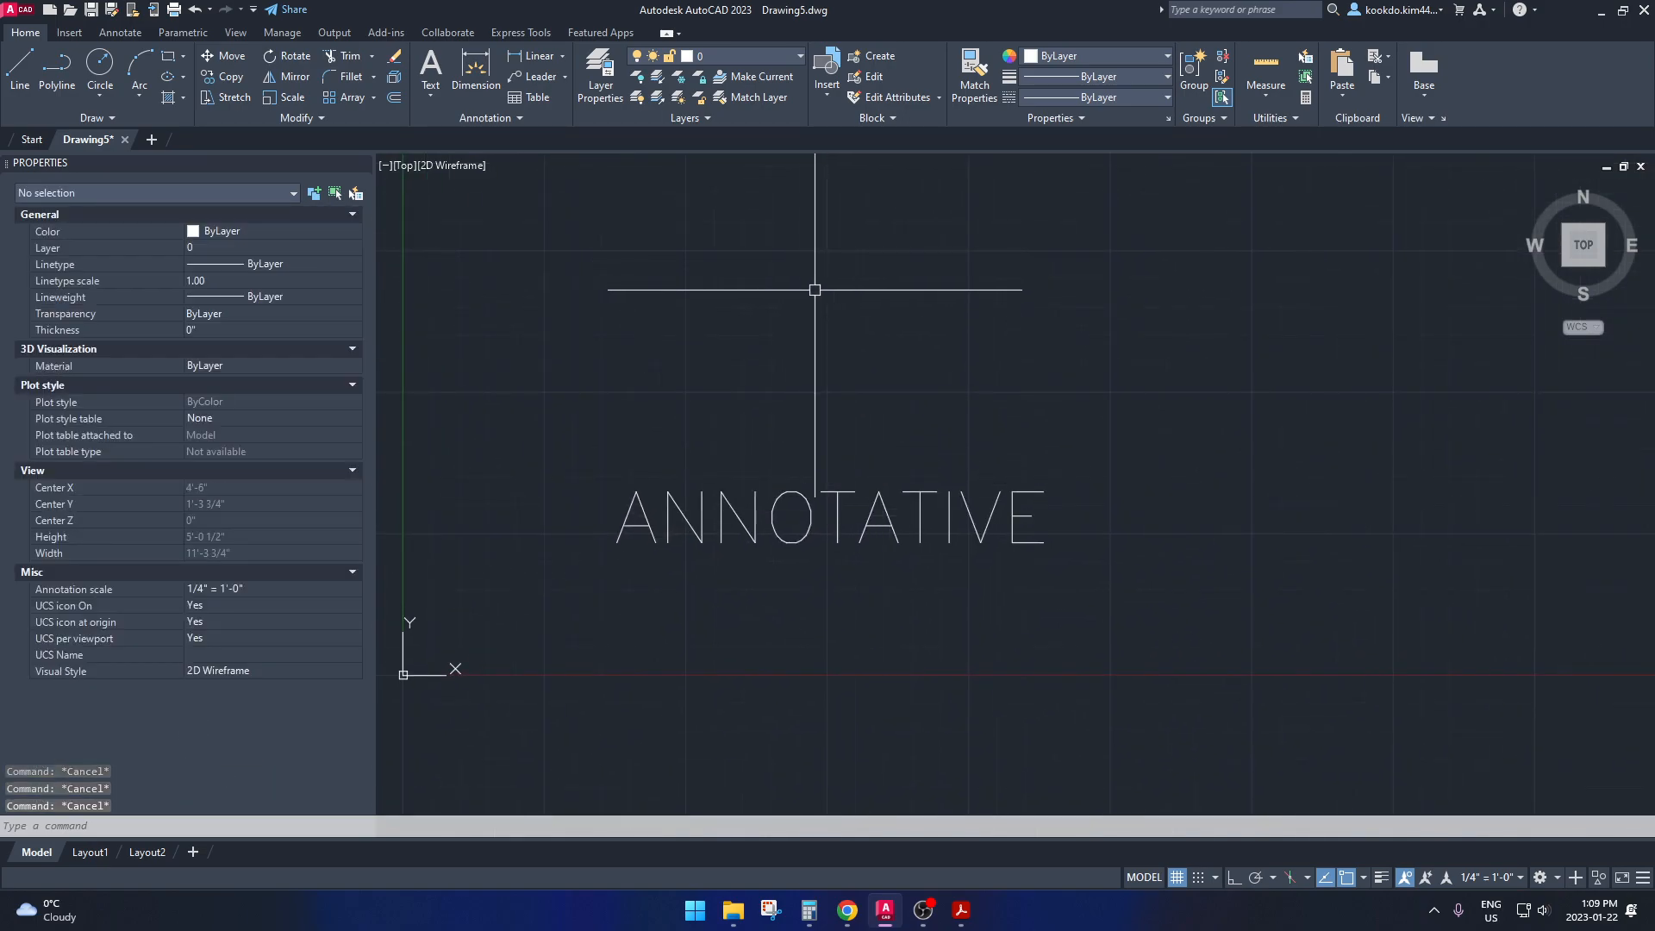
type("rec")
key("Return")
scroll(782, 369, "down", 3)
middle_click_drag(783, 410, 779, 477)
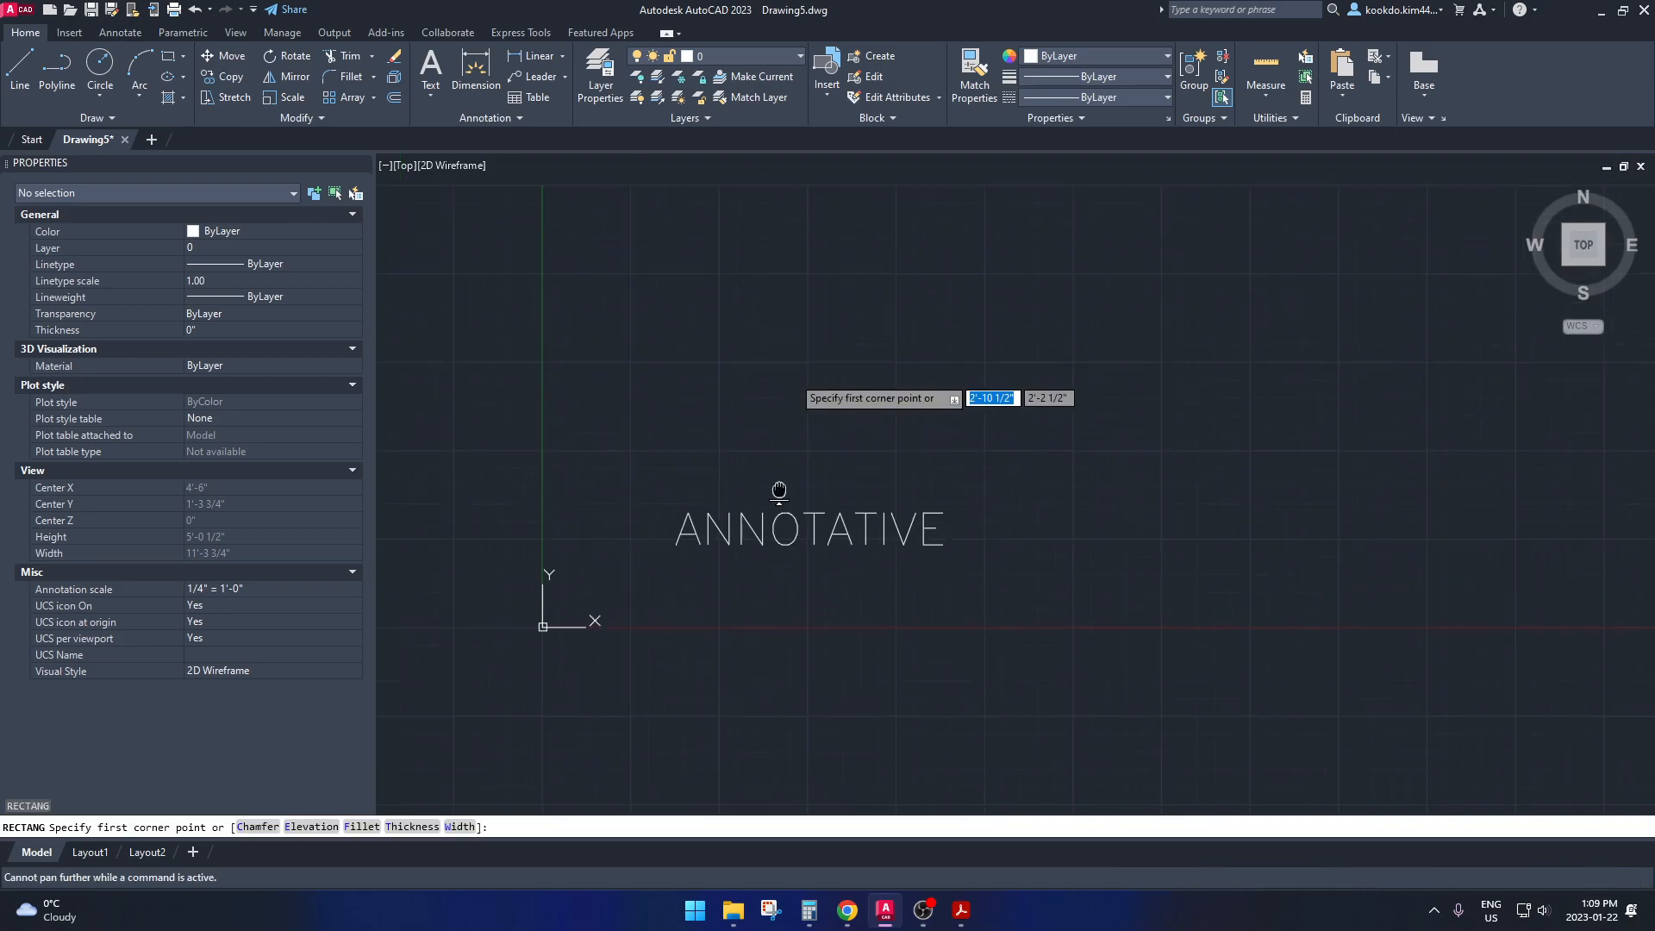
left_click(714, 456)
type("10")
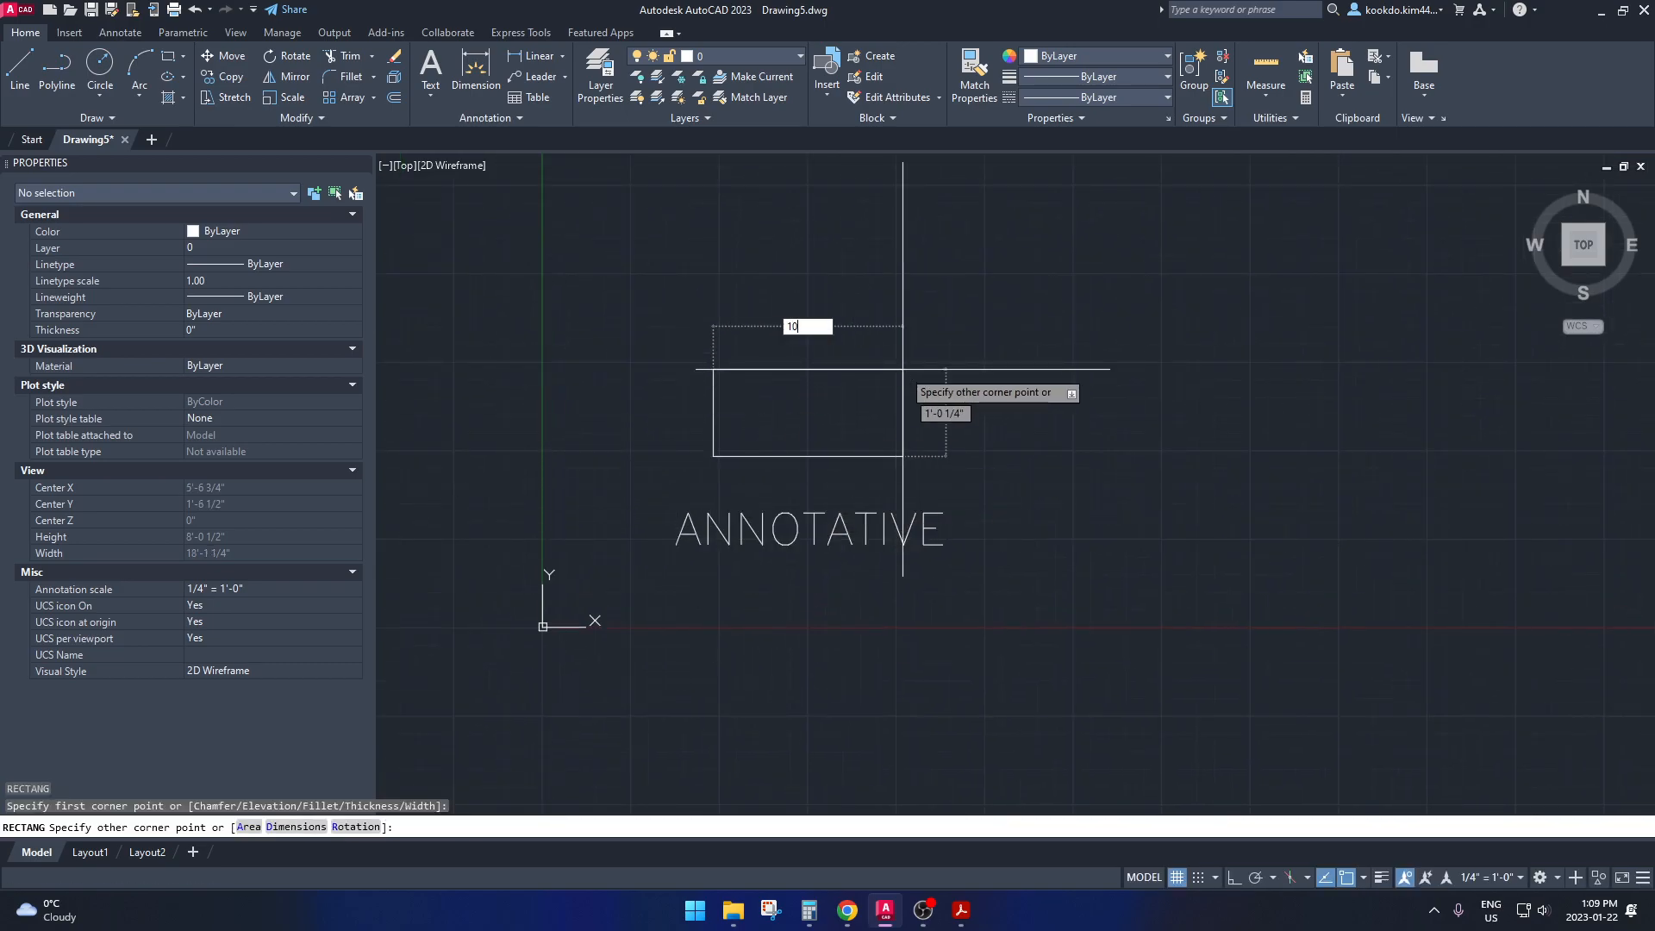
type("'")
key("Tab")
type("1")
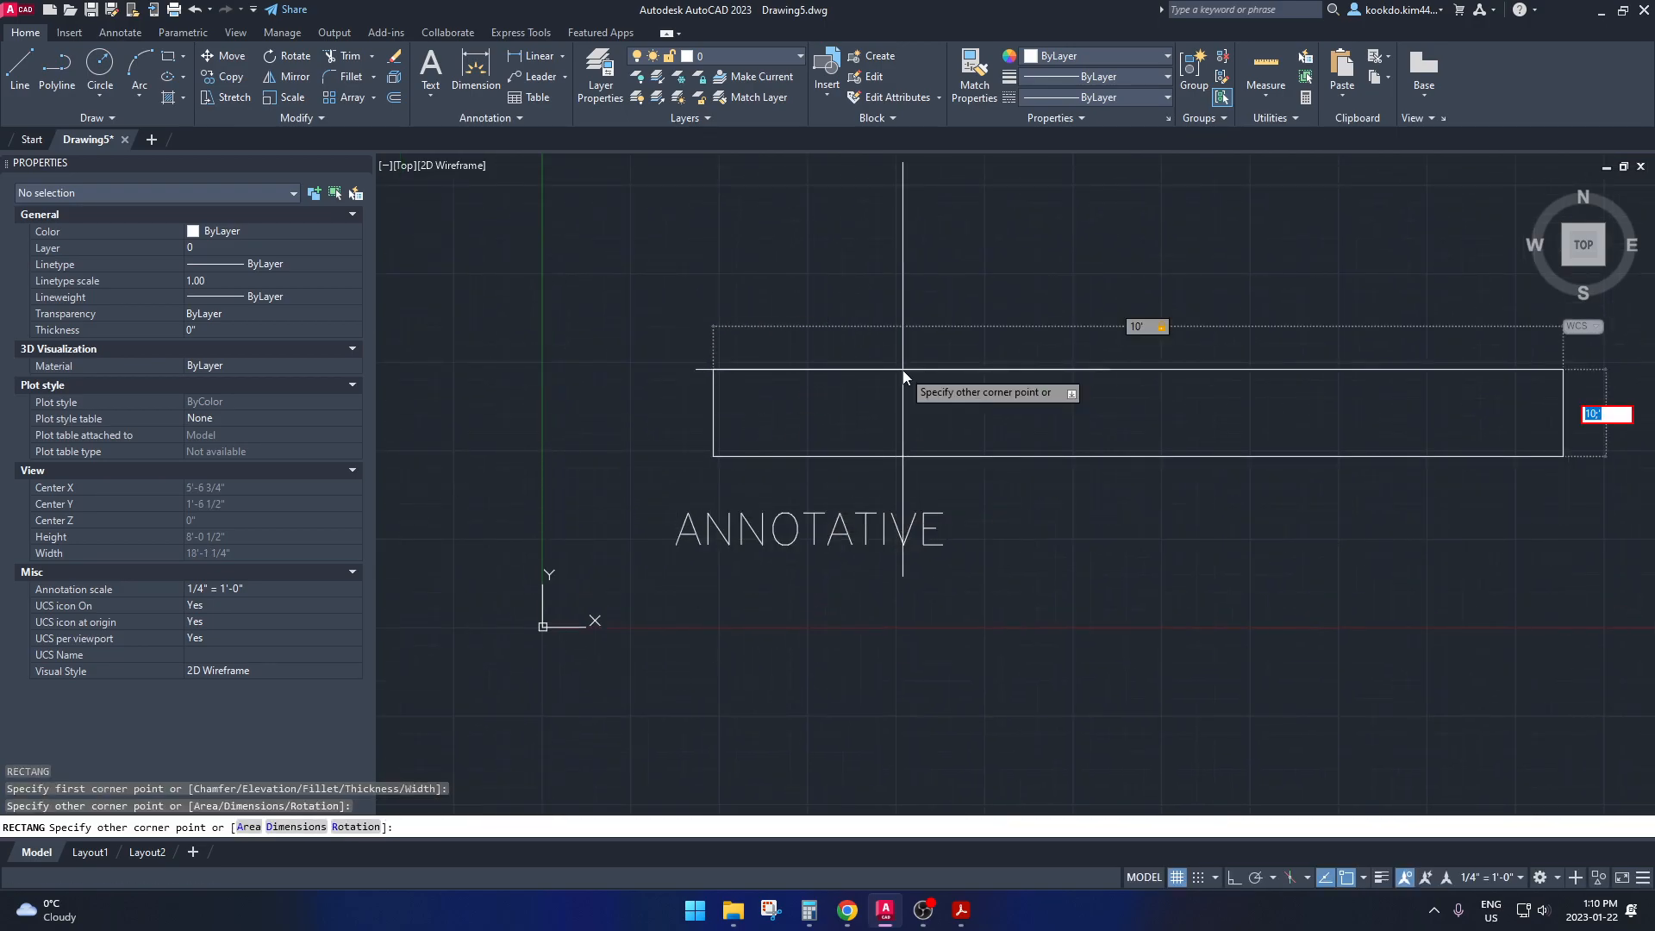
key("Return")
Add a vertical linear dimension along the rectangle's left side
scroll(901, 365, "down", 2)
middle_click_drag(901, 366, 720, 671)
scroll(720, 672, "down", 2)
type("dli")
key("Return")
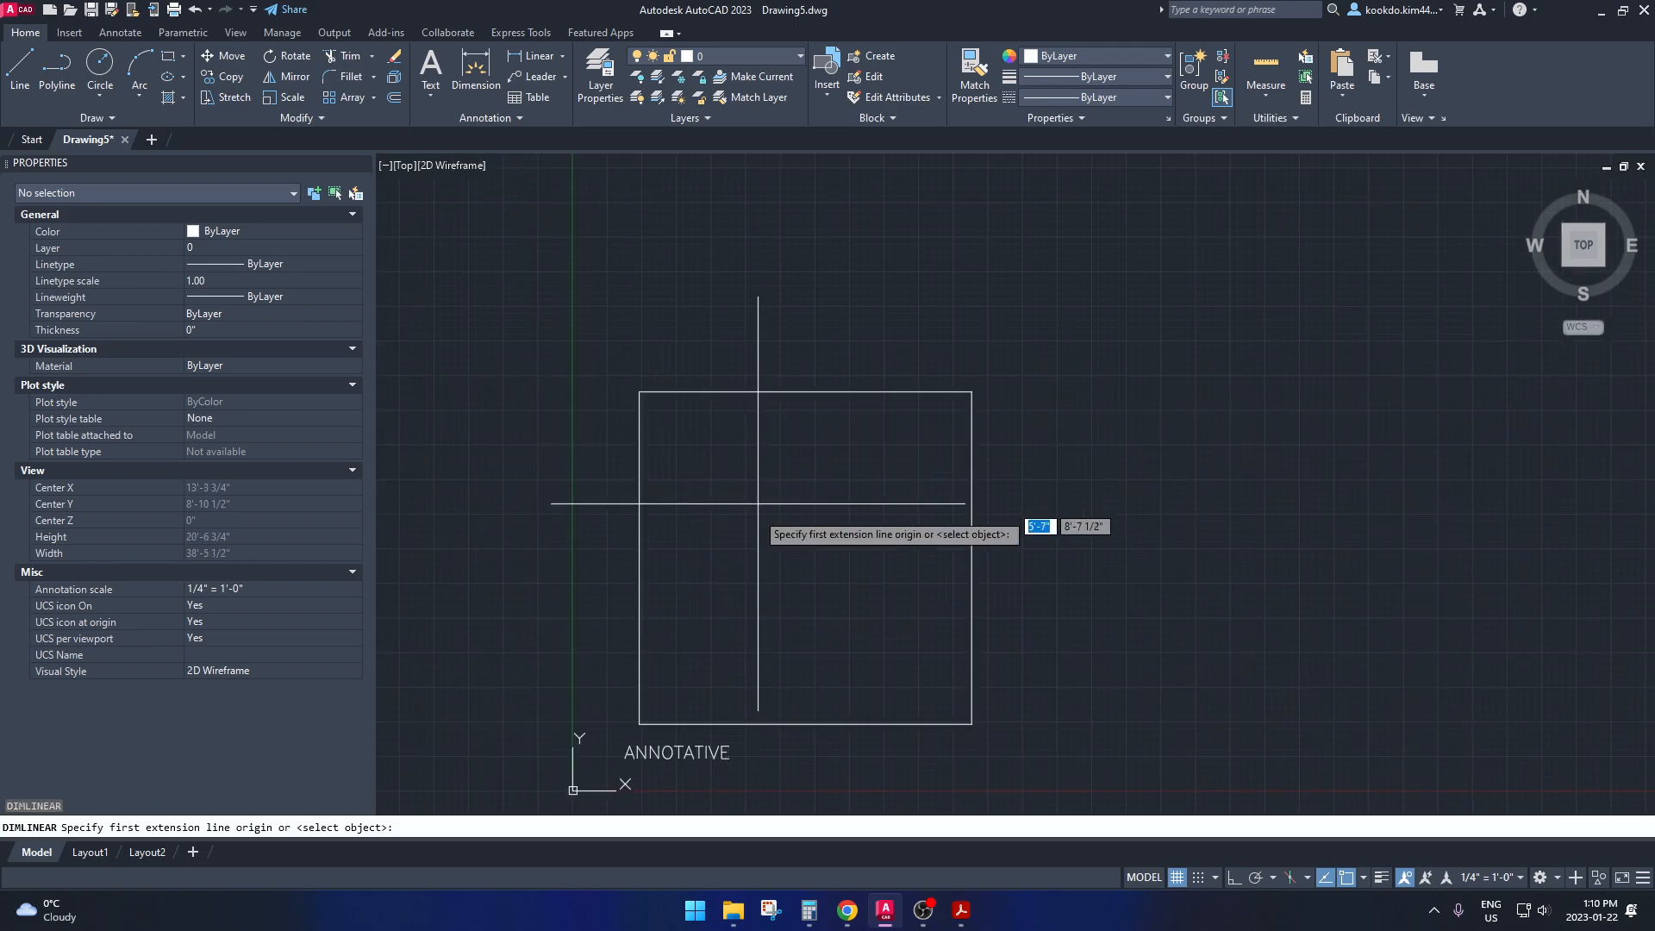
left_click(640, 722)
left_click(640, 393)
left_click(600, 418)
Add a horizontal linear dimension above the rectangle's top edge
key("Return")
left_click(639, 393)
left_click(972, 393)
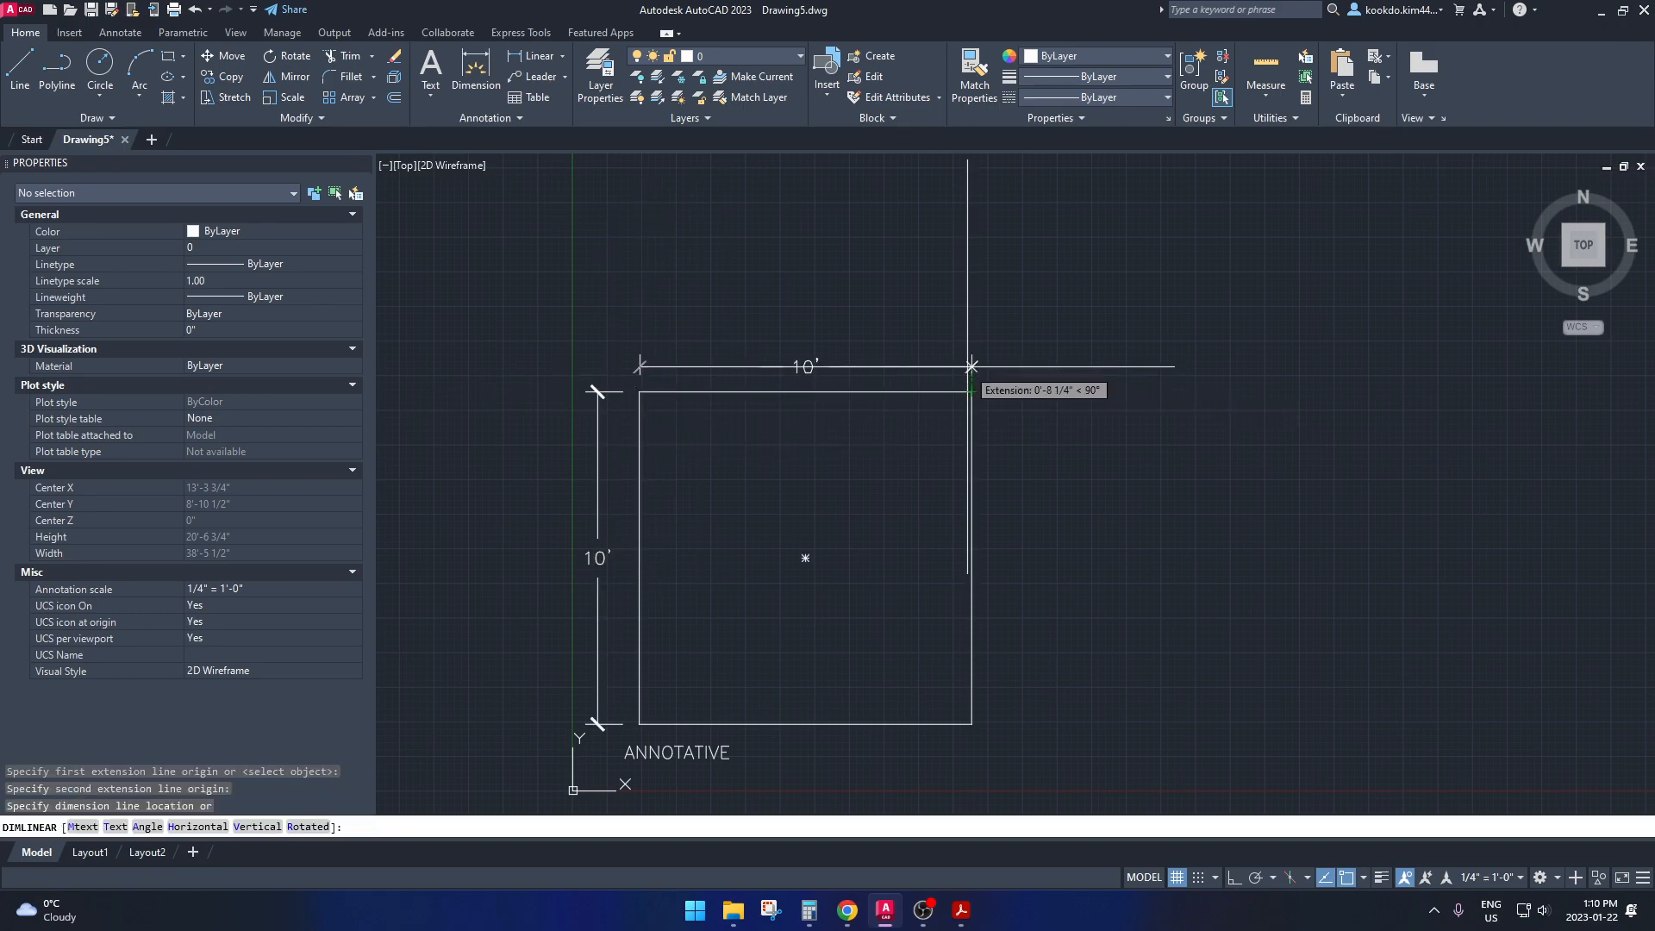
left_click(972, 351)
key("Escape")
key("Escape")
key("Escape")
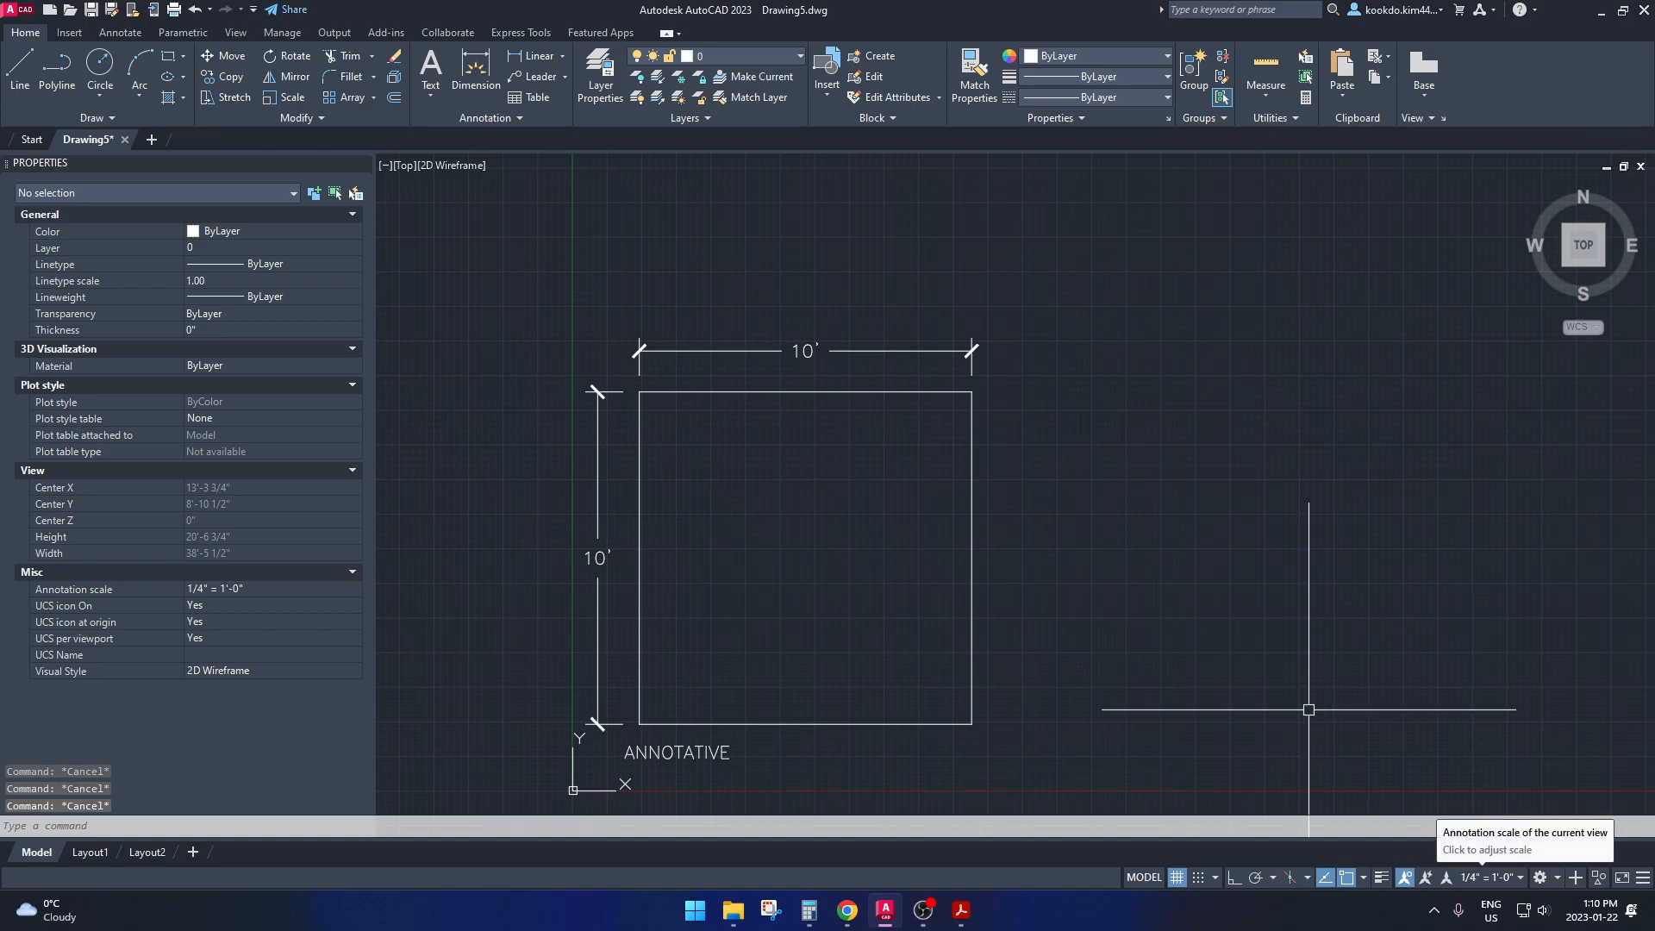
Add another annotation scale to the object scale list of both rectangle dimensions together
left_click(764, 349)
left_click(601, 378)
left_click(551, 468)
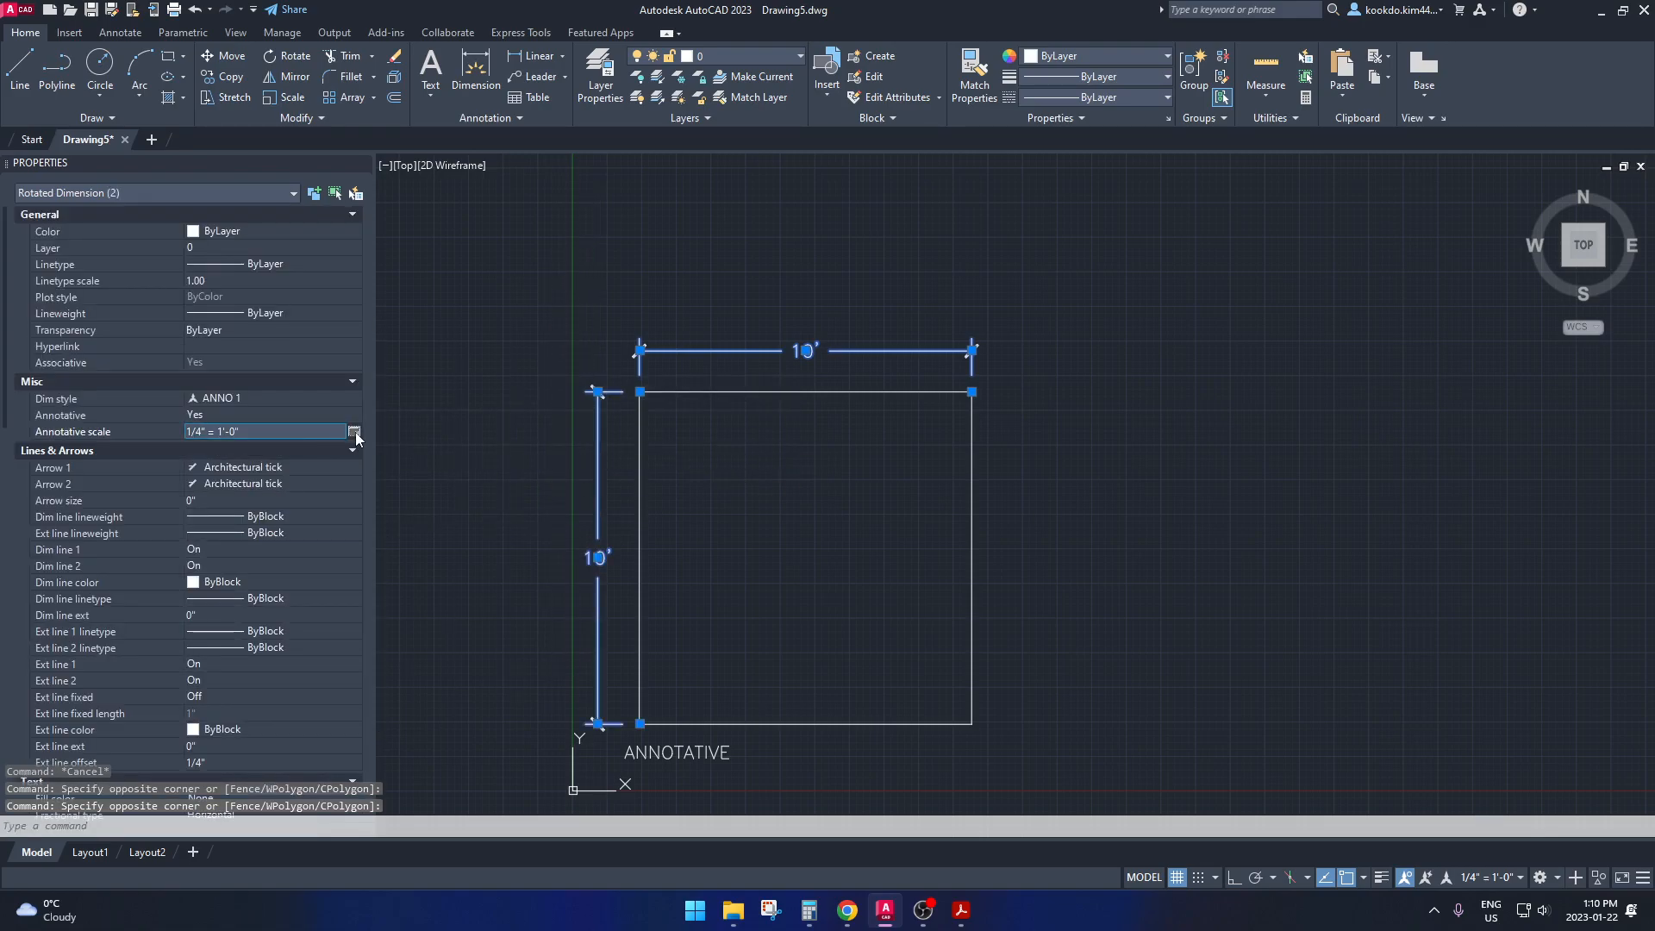
left_click(354, 433)
left_click(920, 376)
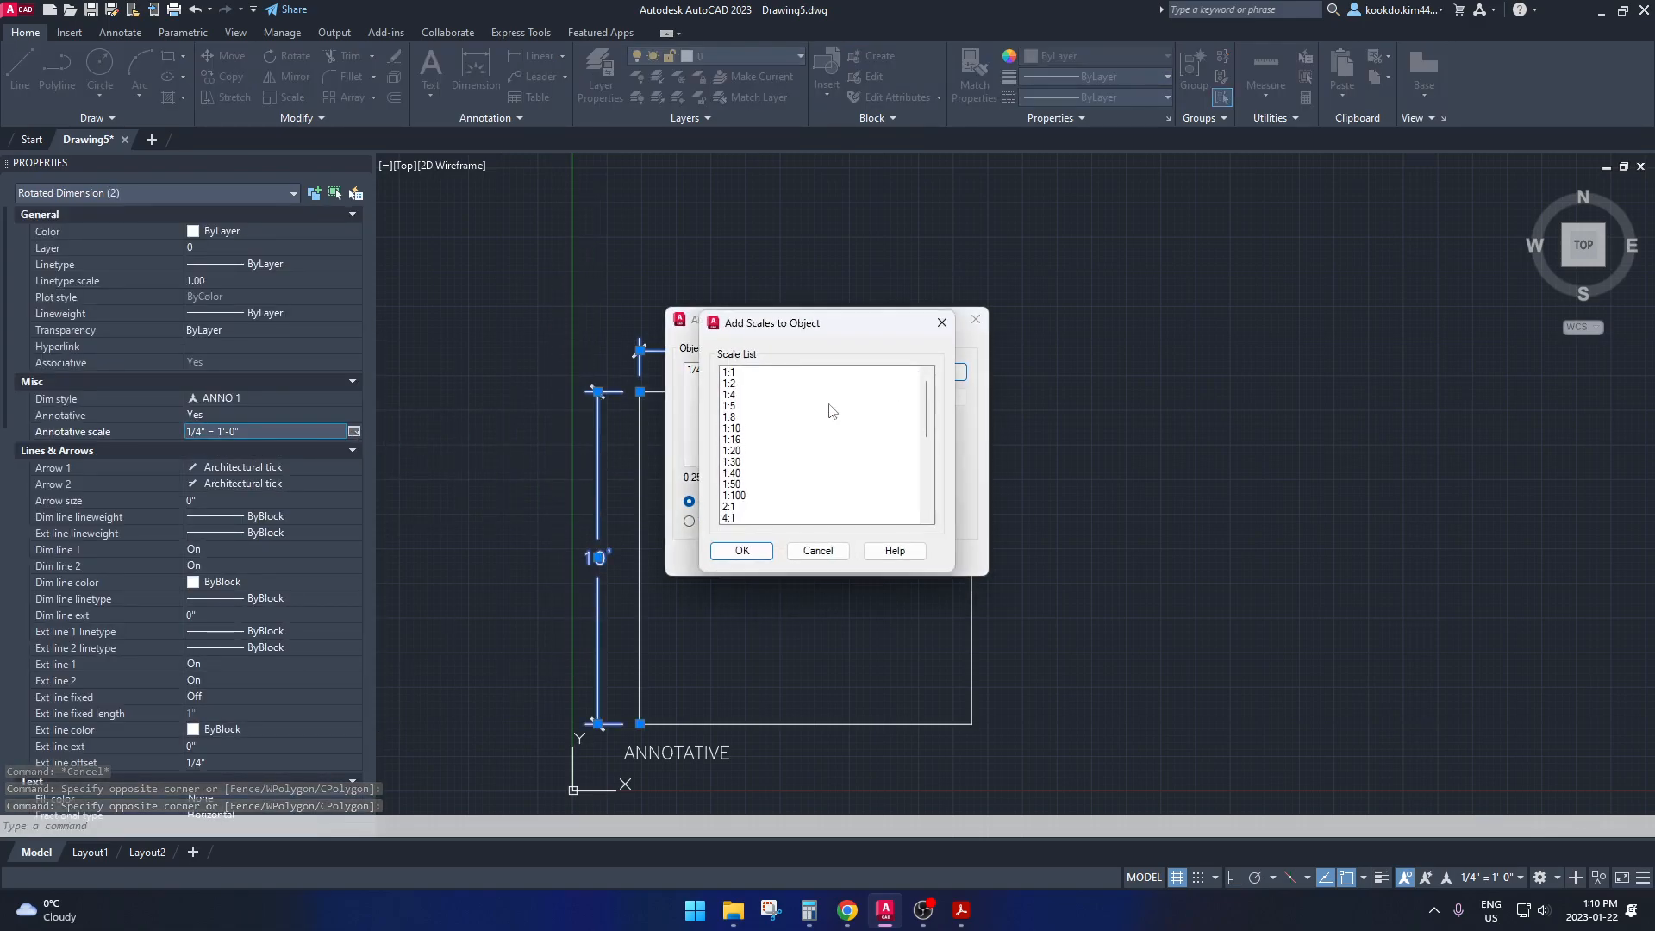
scroll(806, 446, "down", 4)
left_click(758, 483)
left_click(752, 551)
left_click(769, 555)
key("Escape")
key("Escape")
key("Escape")
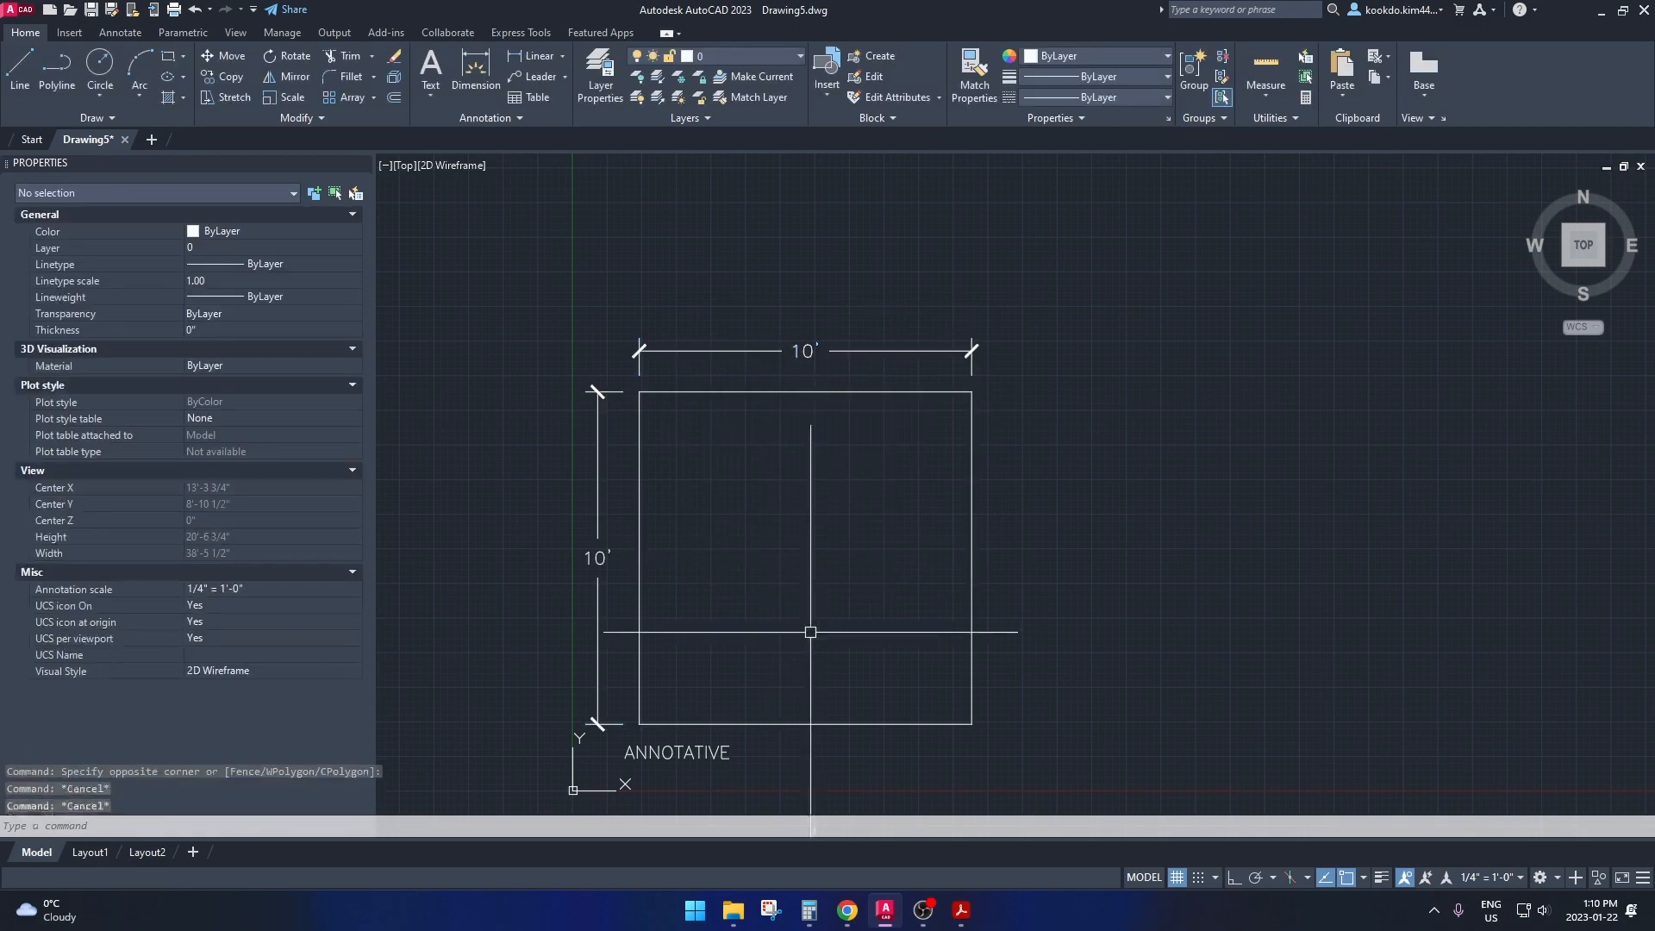
Move the ANNOTATIVE text slightly to the right so it starts under the rectangle's left edge
middle_click_drag(785, 634, 719, 596)
left_click(603, 715)
type("m")
key("Return")
left_click(706, 702)
left_click(721, 701)
Switch to Layout1 and set its viewport's scale to 1/4" = 1'-0"
left_click(95, 851)
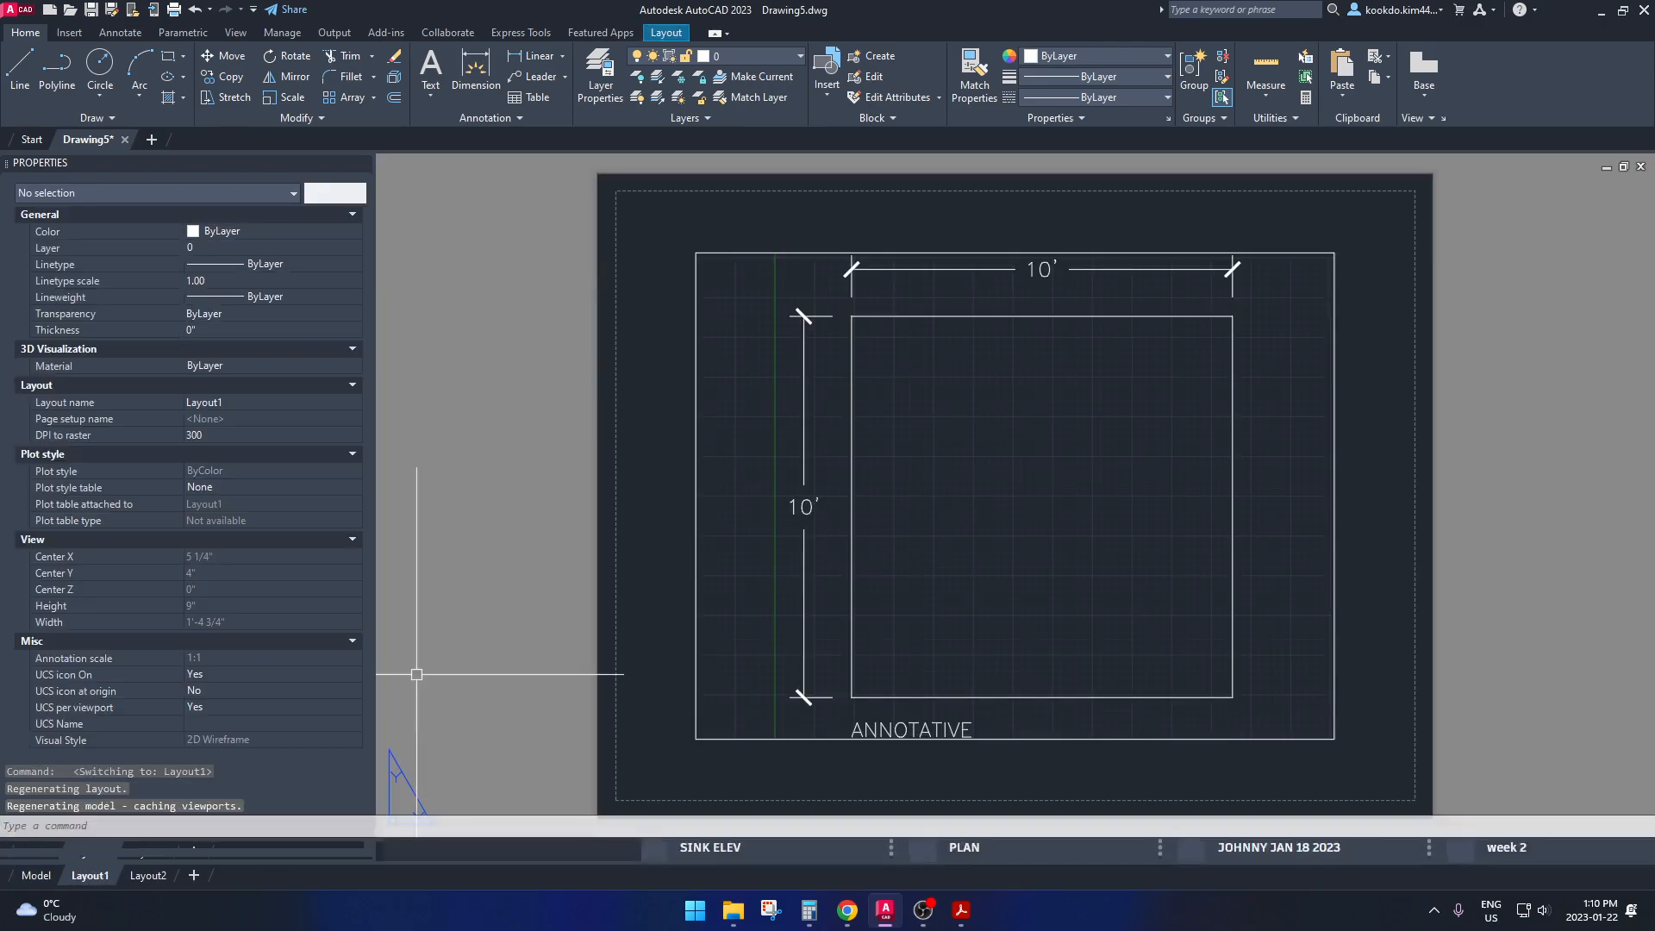
left_click(1423, 656)
left_click(1293, 737)
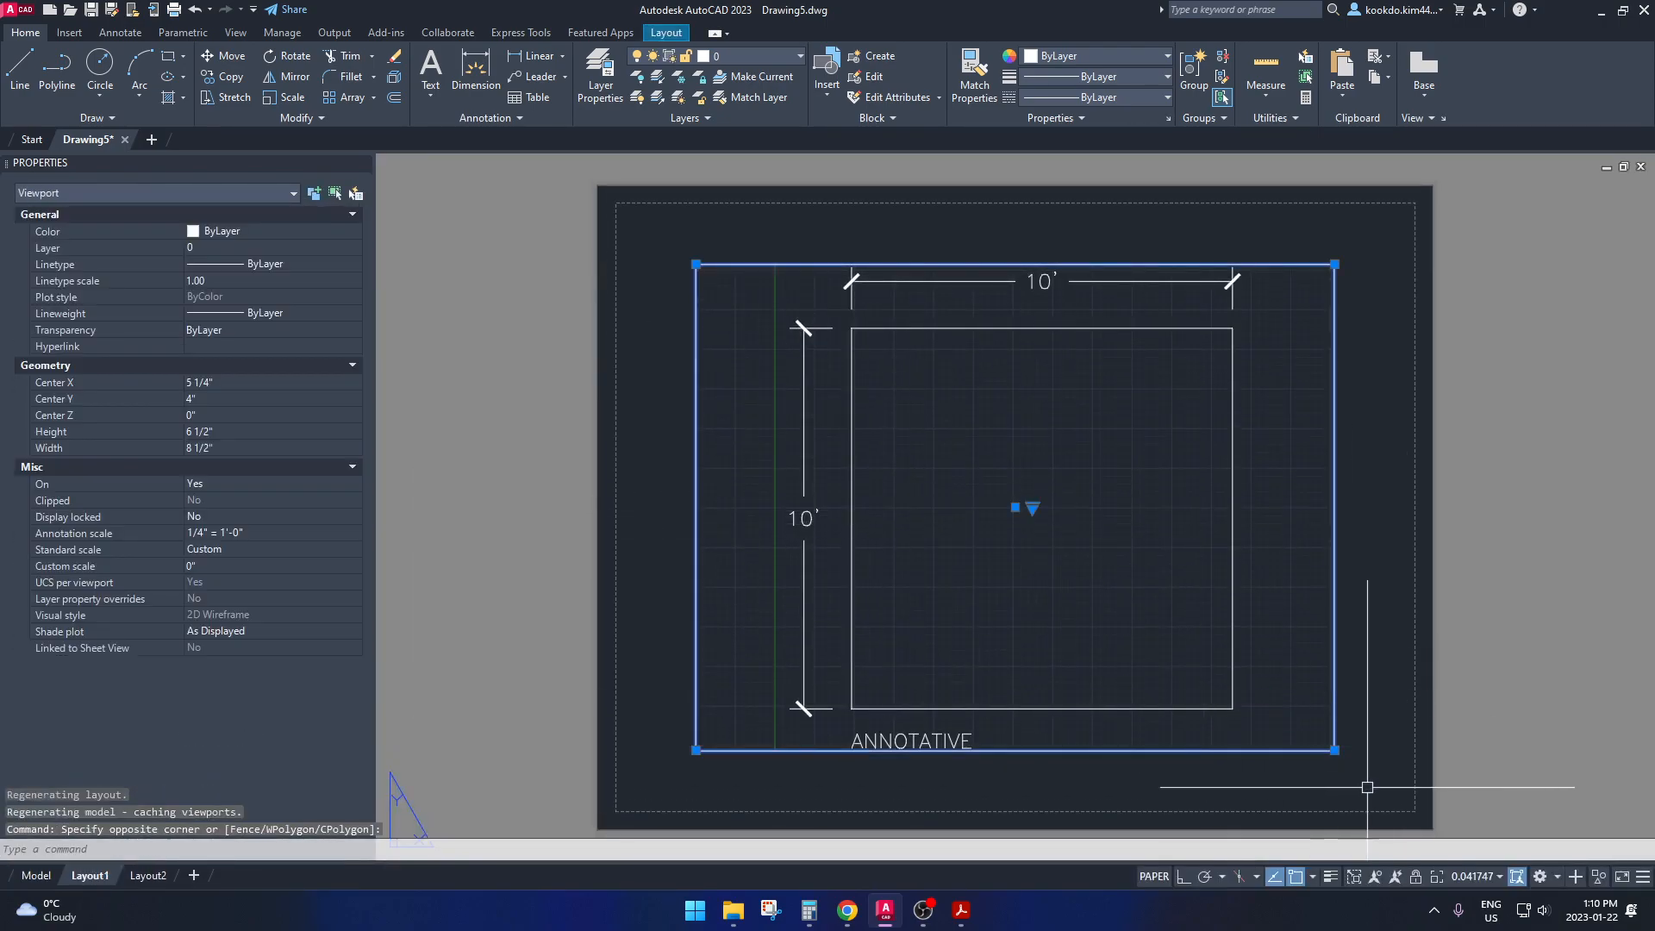
left_click(1482, 878)
scroll(1491, 686, "down", 1)
scroll(1489, 684, "down", 2)
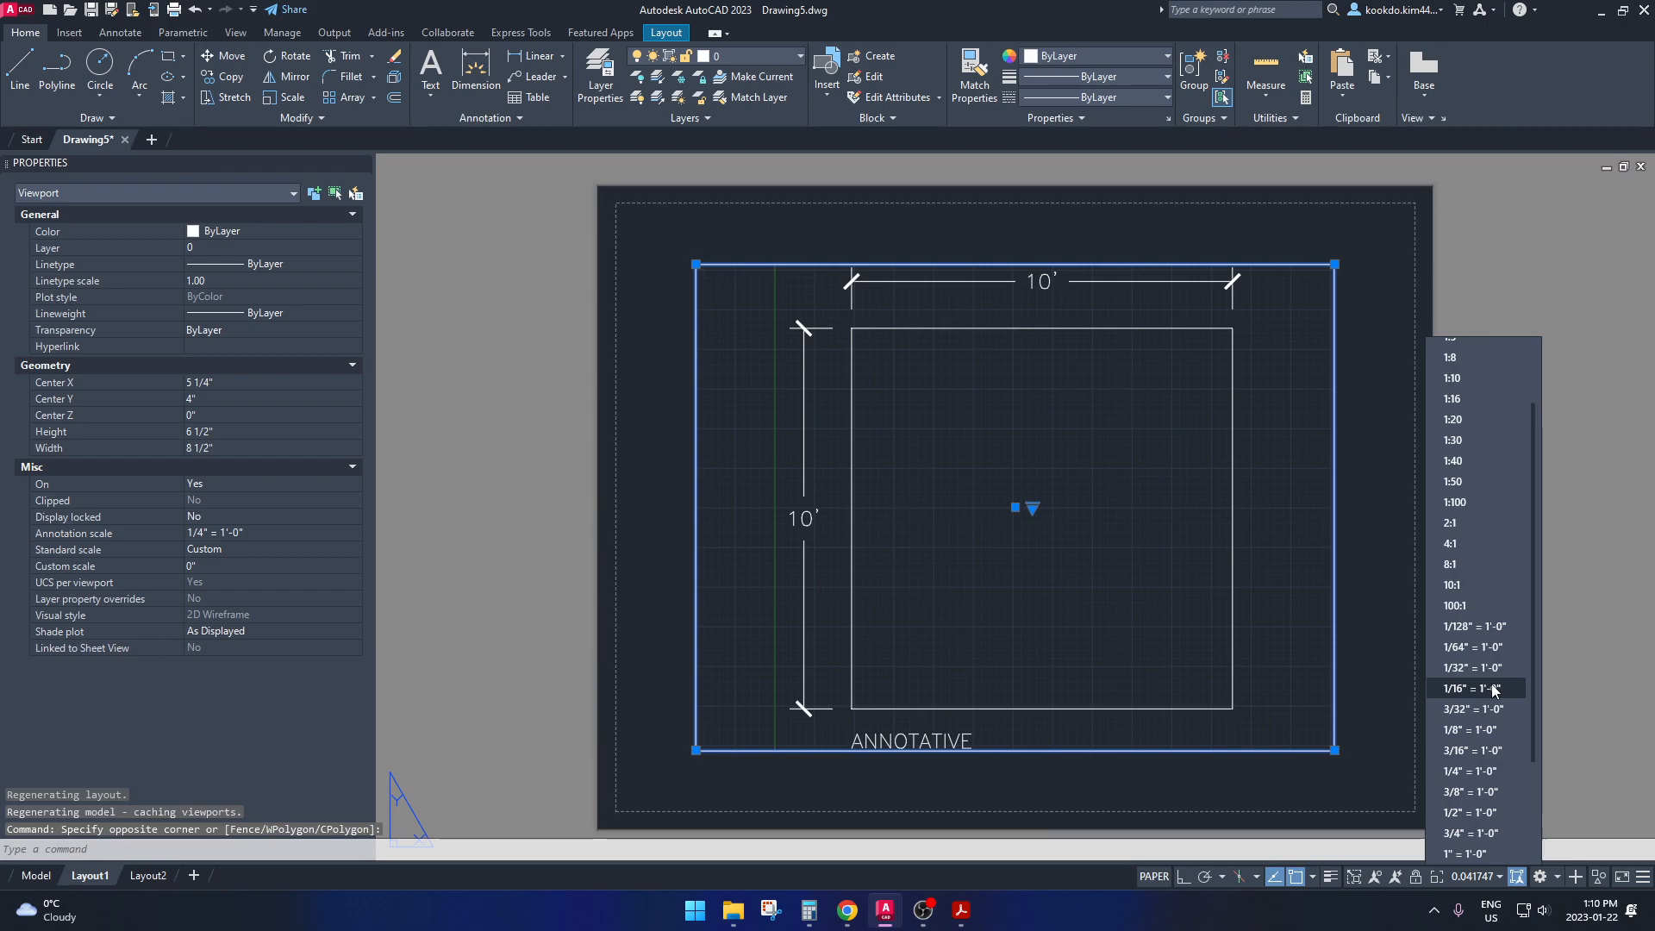
left_click(1489, 769)
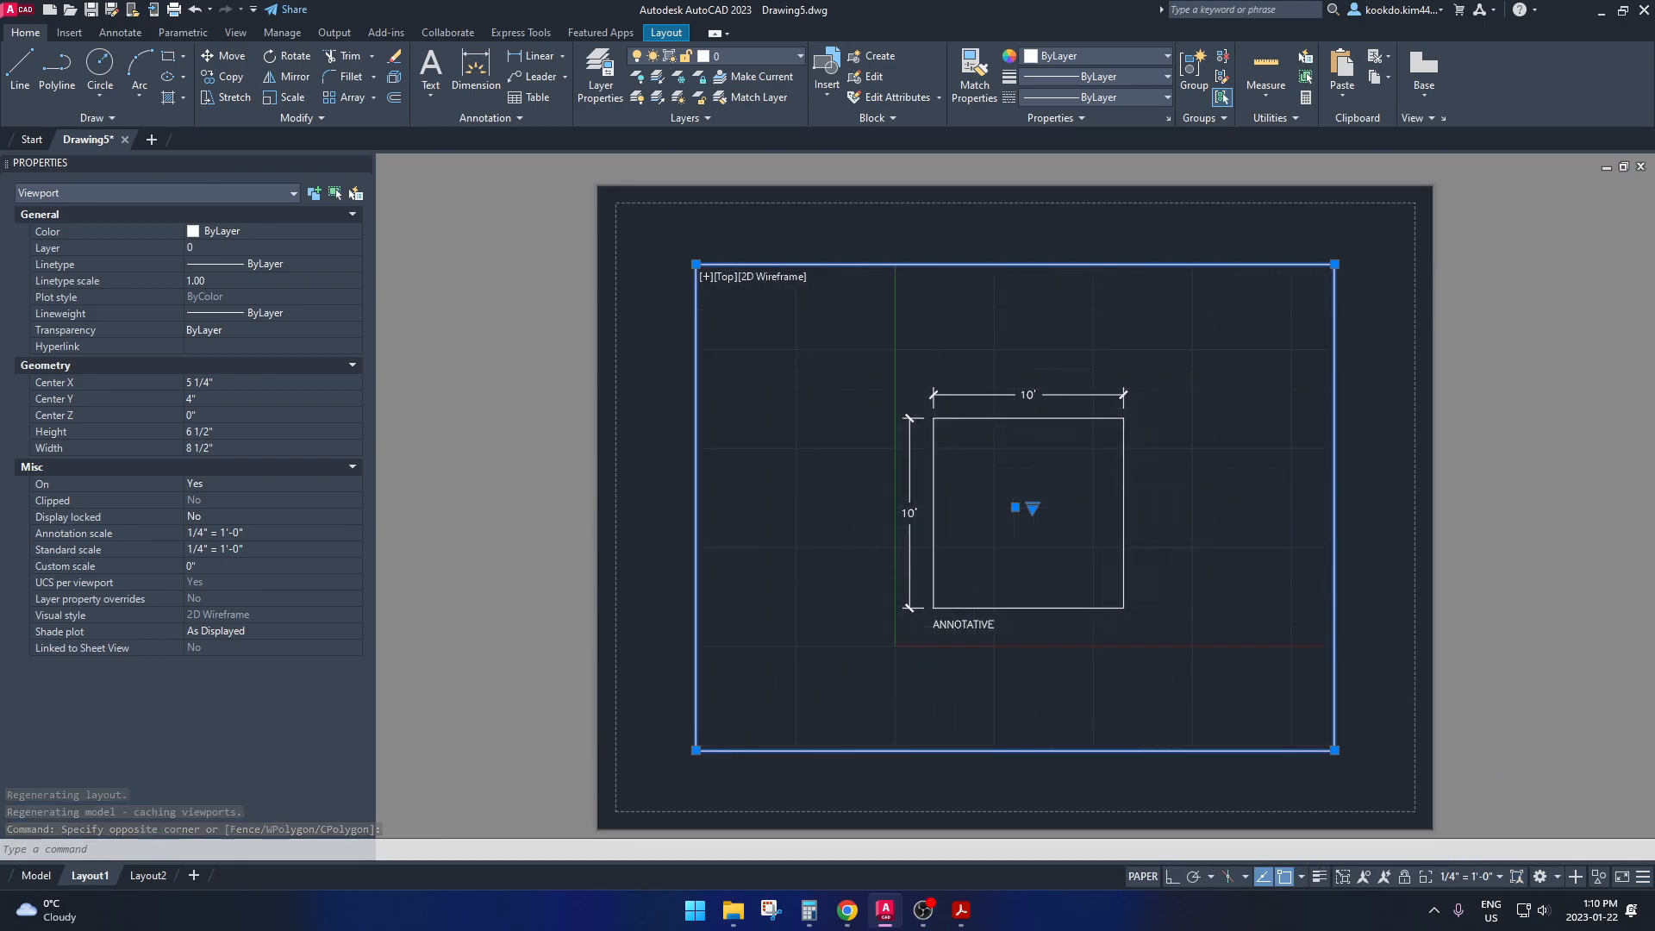
Stretch the viewport's right side inward to make the viewport about 4 3/4" wide
left_click(1409, 525)
middle_click_drag(1411, 545, 1315, 557)
key("Escape")
key("Escape")
left_click(1255, 442)
left_click(1185, 421)
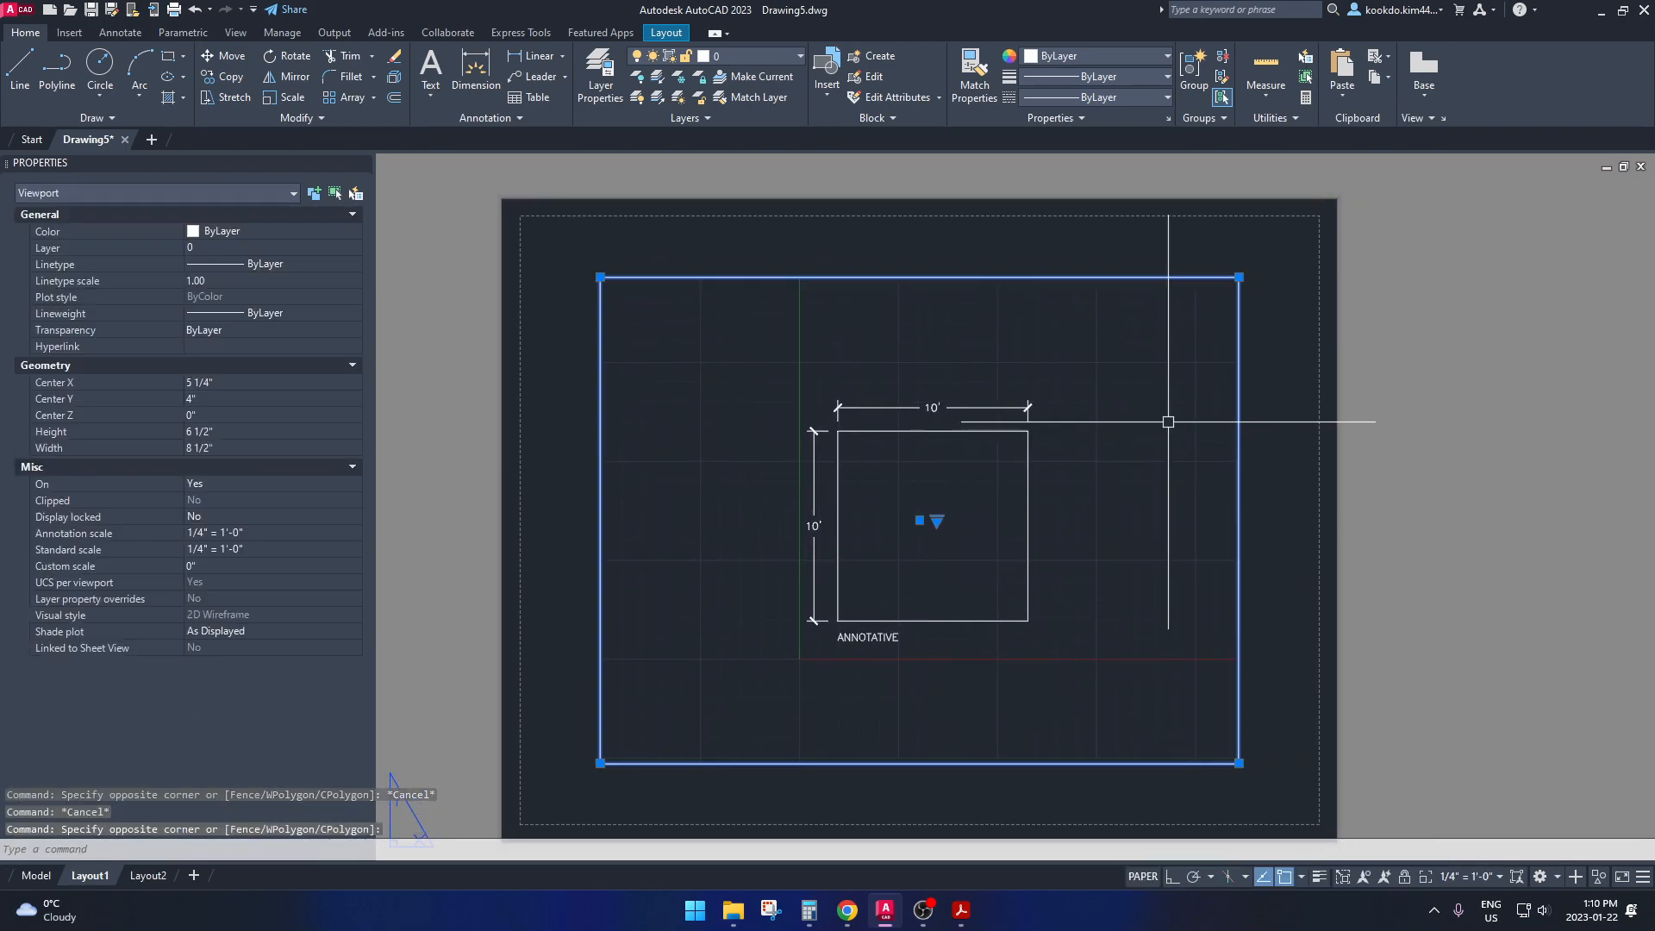
left_click(1239, 277)
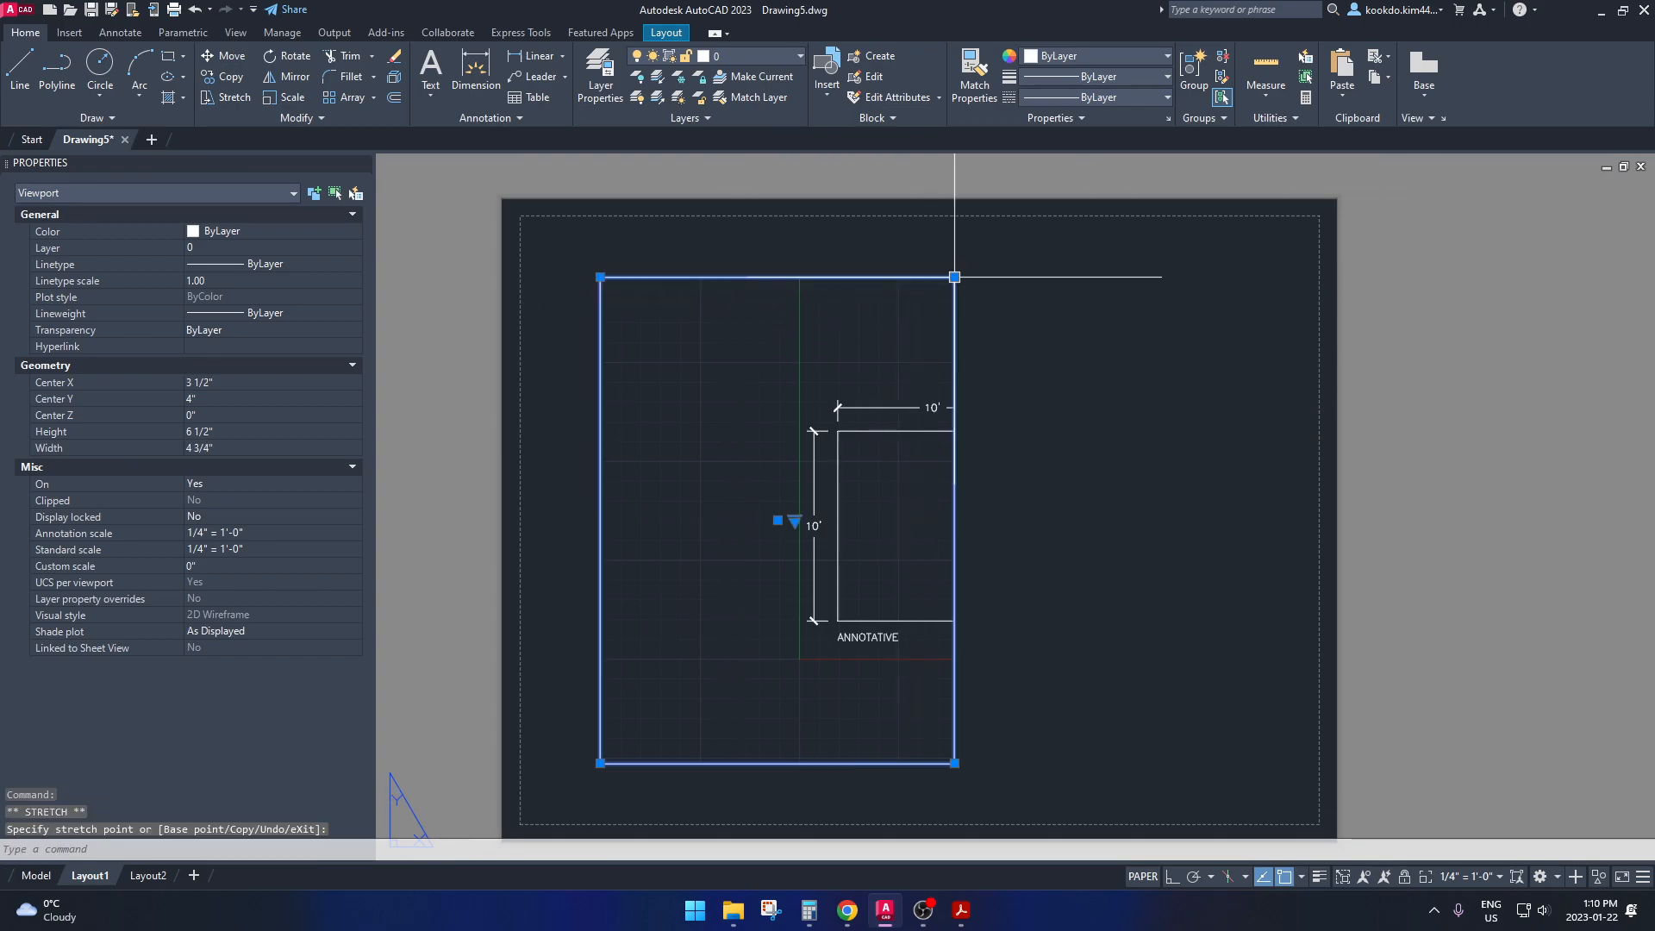
Activate the viewport, shift the model so the whole dimensioned rectangle fits inside, and return to paper space
double_click(834, 385)
middle_click_drag(863, 472, 698, 489)
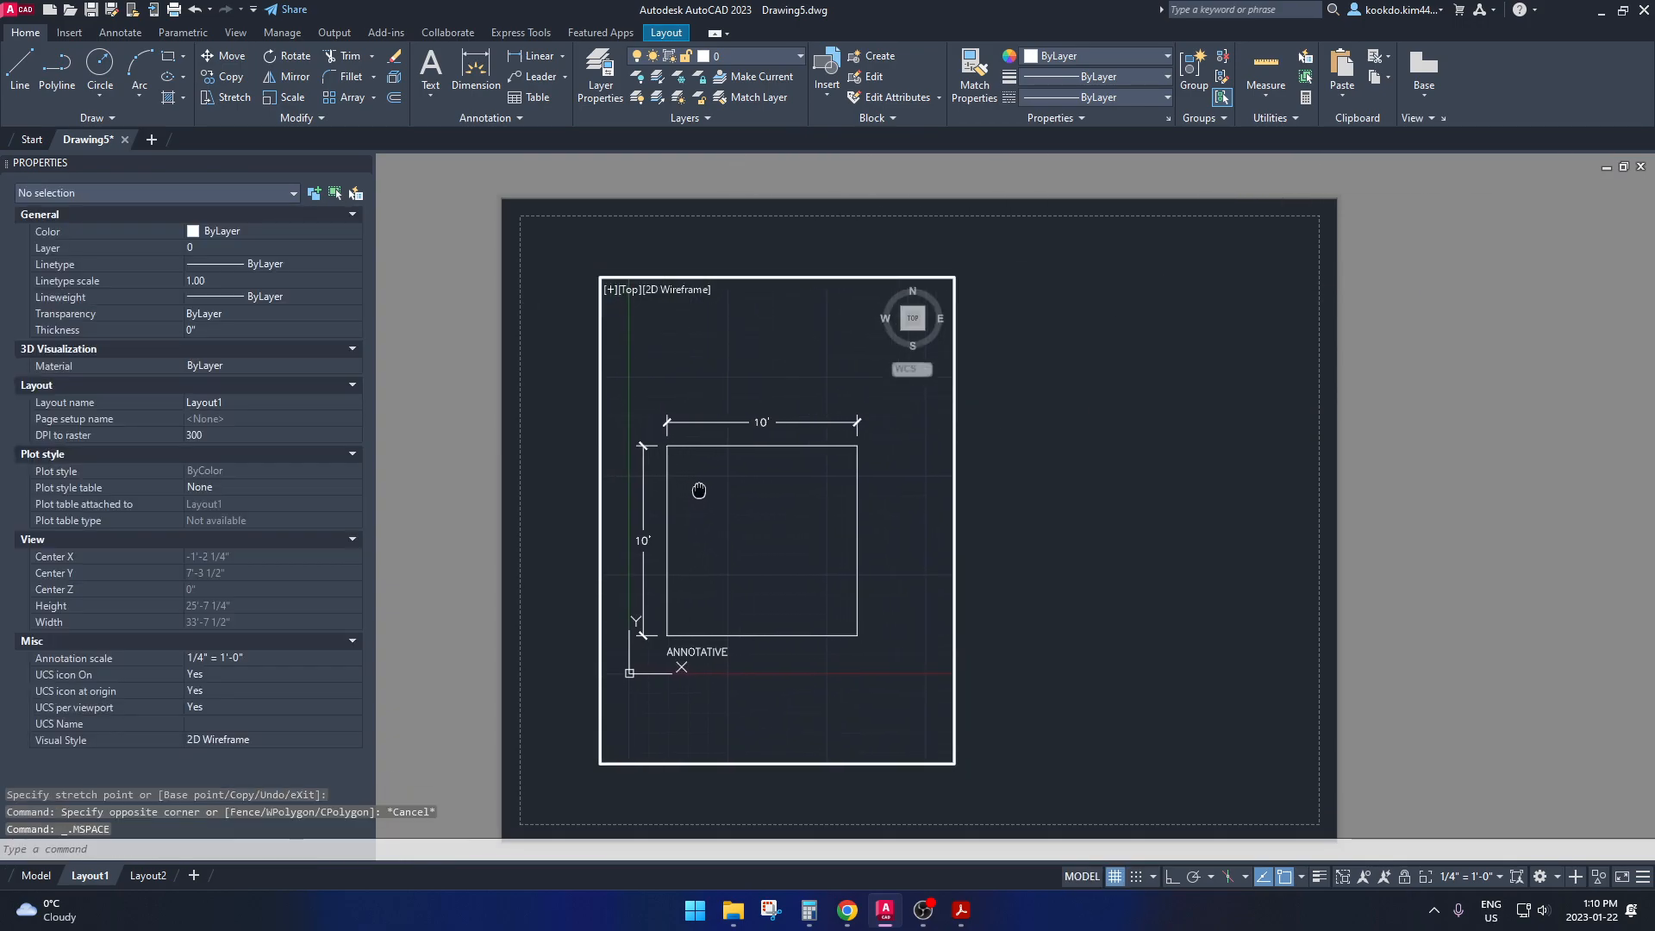
double_click(1084, 498)
type("co")
key("space")
left_click(989, 620)
key("Escape")
key("Escape")
Narrow the viewport further by stretching its right side closer to the dimensioned rectangle
left_click(988, 404)
left_click(957, 382)
left_click(963, 292)
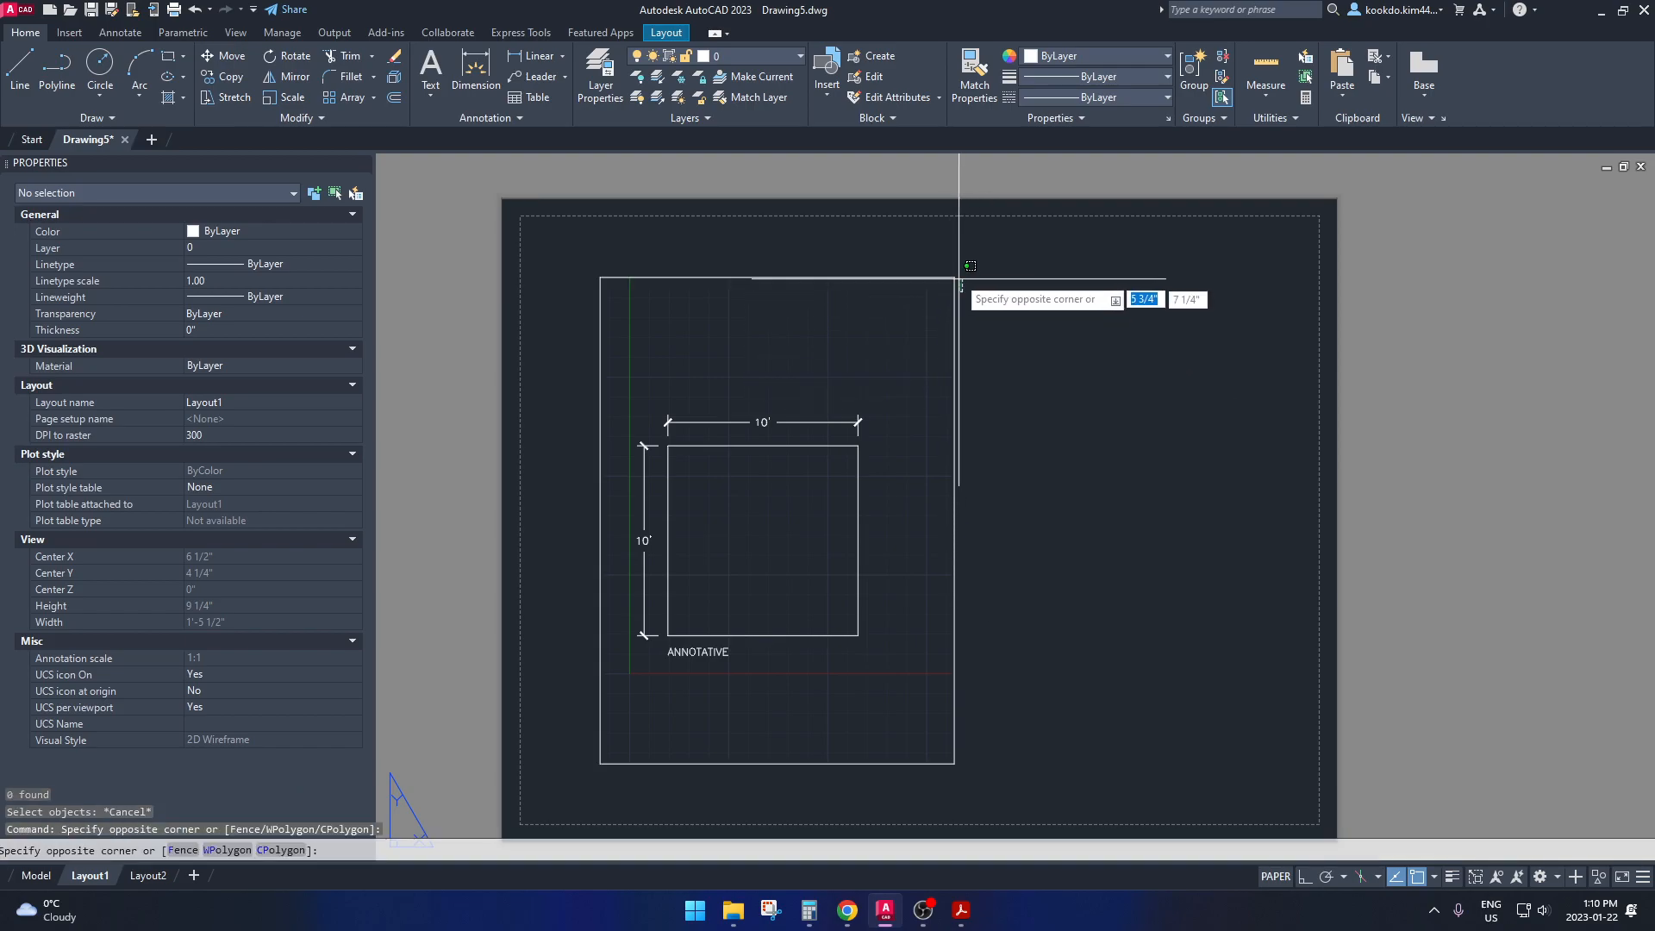
left_click(947, 270)
left_click(954, 276)
left_click(901, 278)
Copy the viewport from its upper-left corner to the free area beside it on the right half of the sheet
type("c")
key("space")
left_click(601, 277)
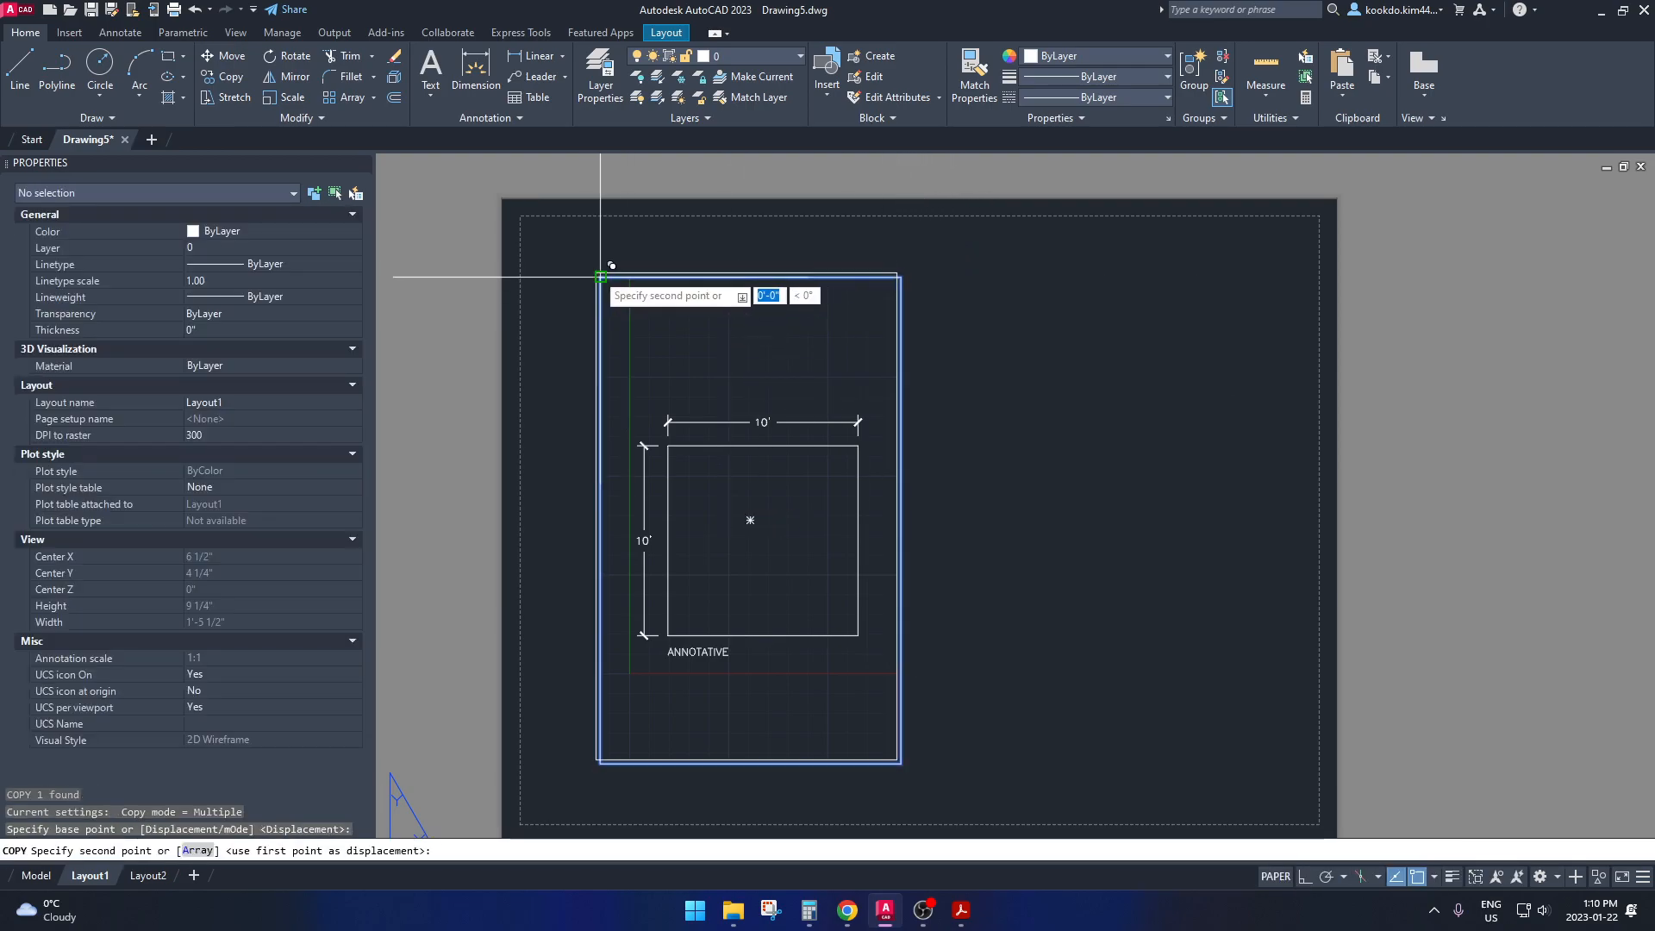
left_click(933, 266)
middle_click_drag(1138, 457, 897, 469)
key("Escape")
key("Escape")
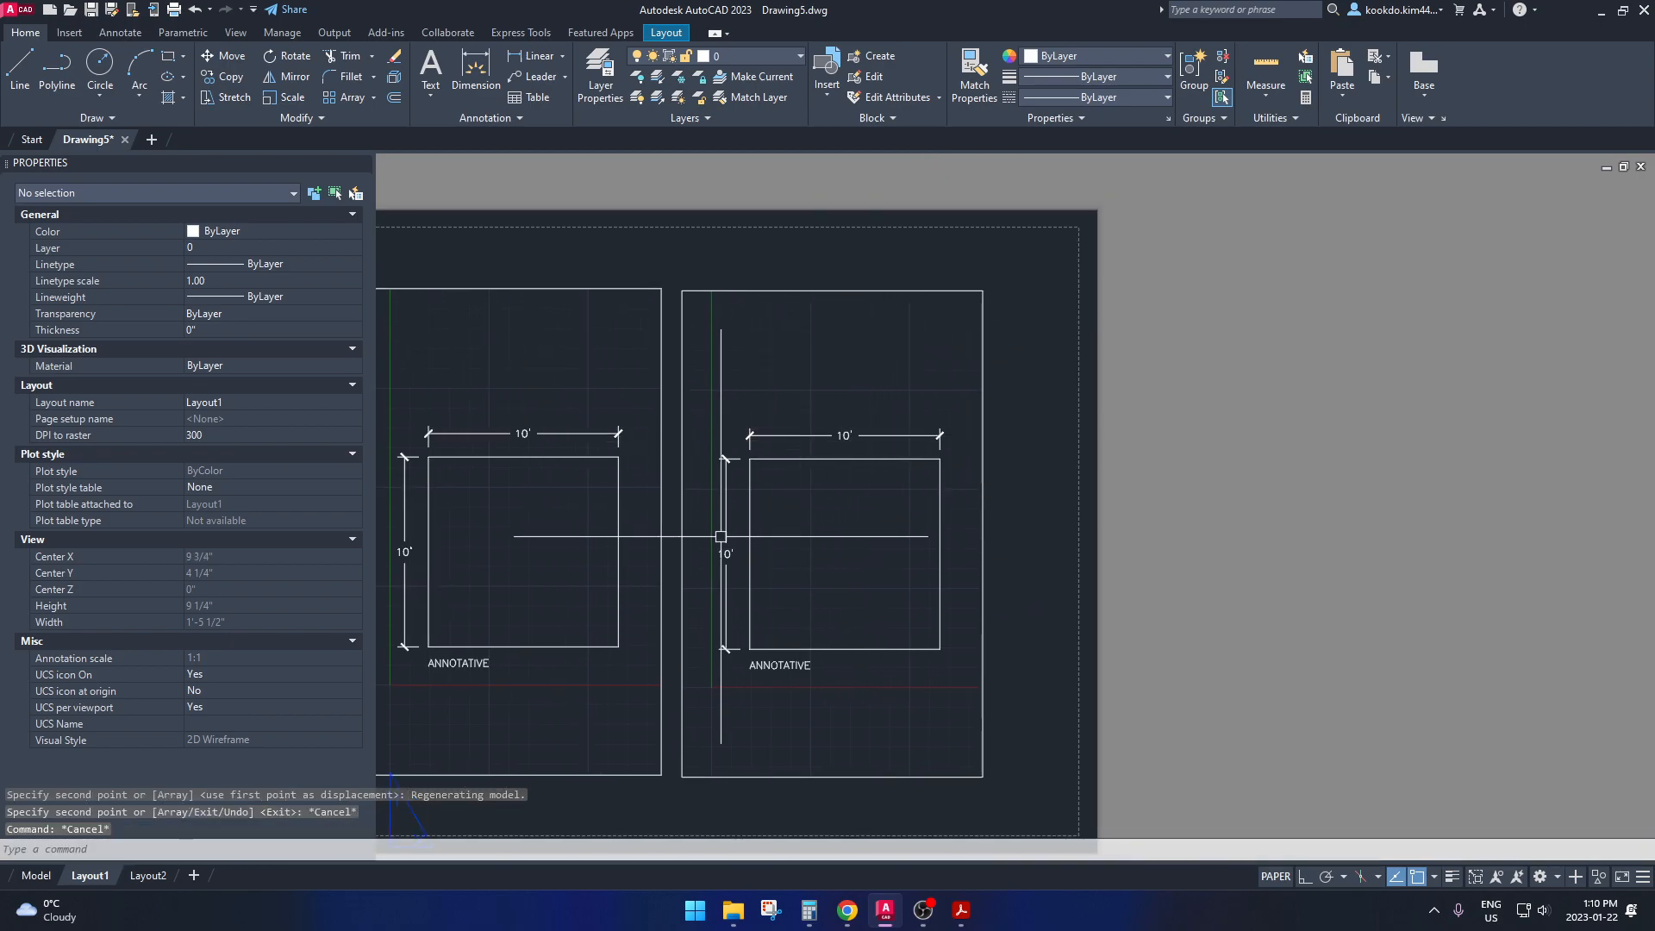
Activate the copied viewport, set its scale to 1/2" = 1'-0", and return to paper space
middle_click_drag(813, 668, 907, 654)
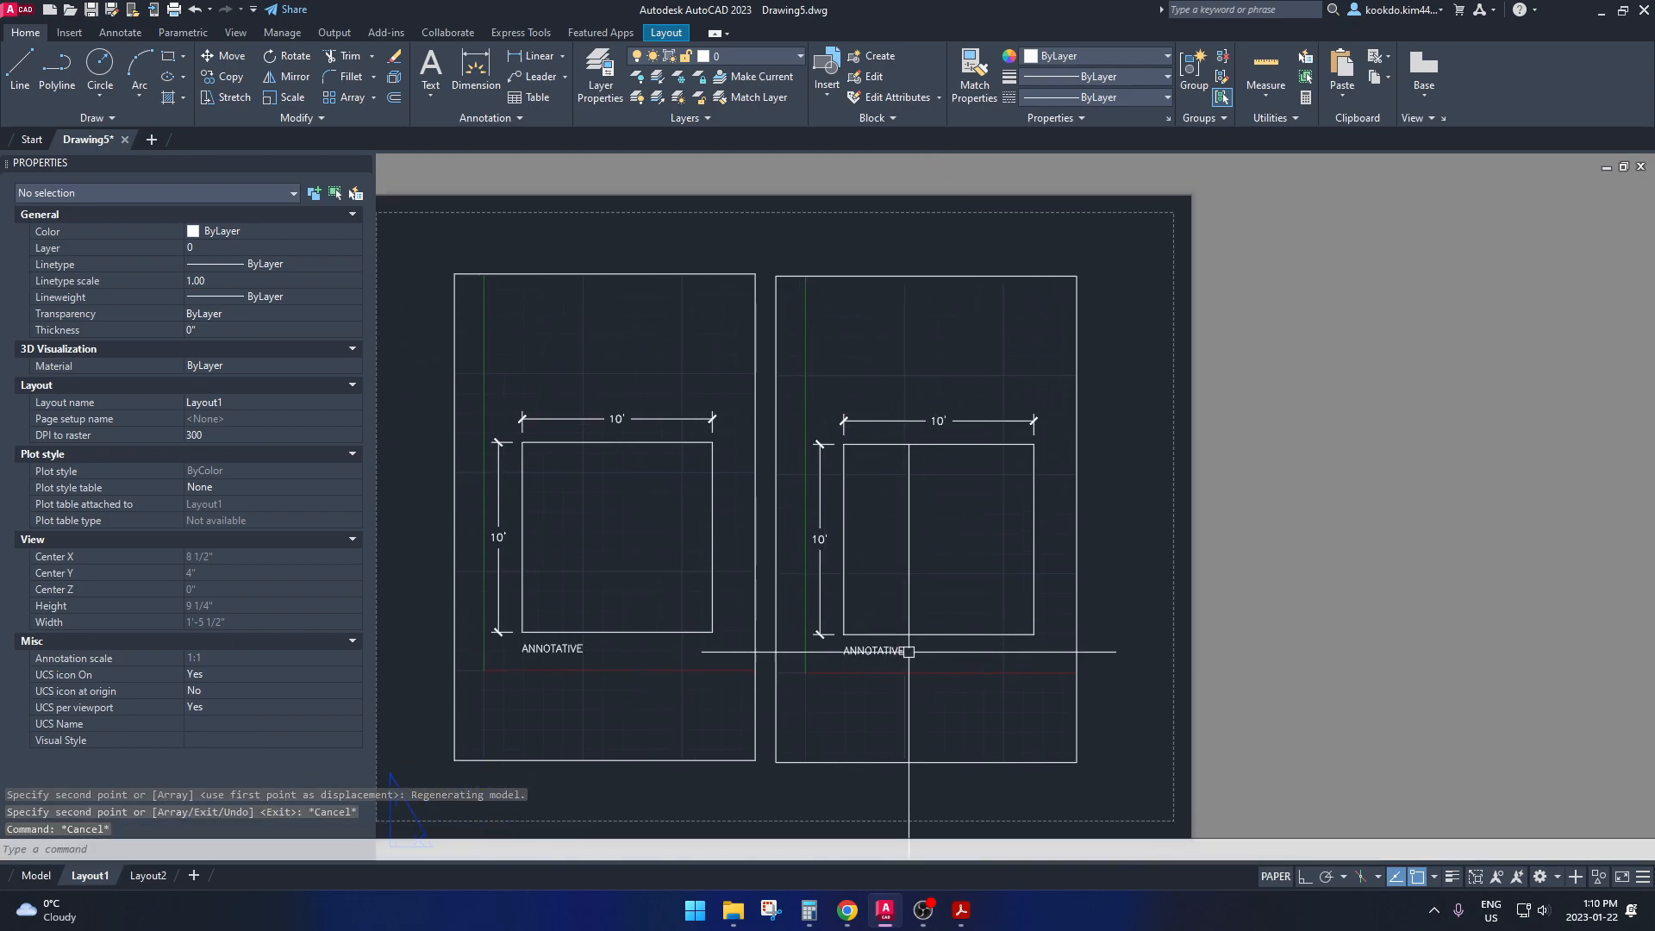
double_click(857, 665)
left_click(1457, 877)
scroll(1466, 795, "down", 1)
left_click(1467, 816)
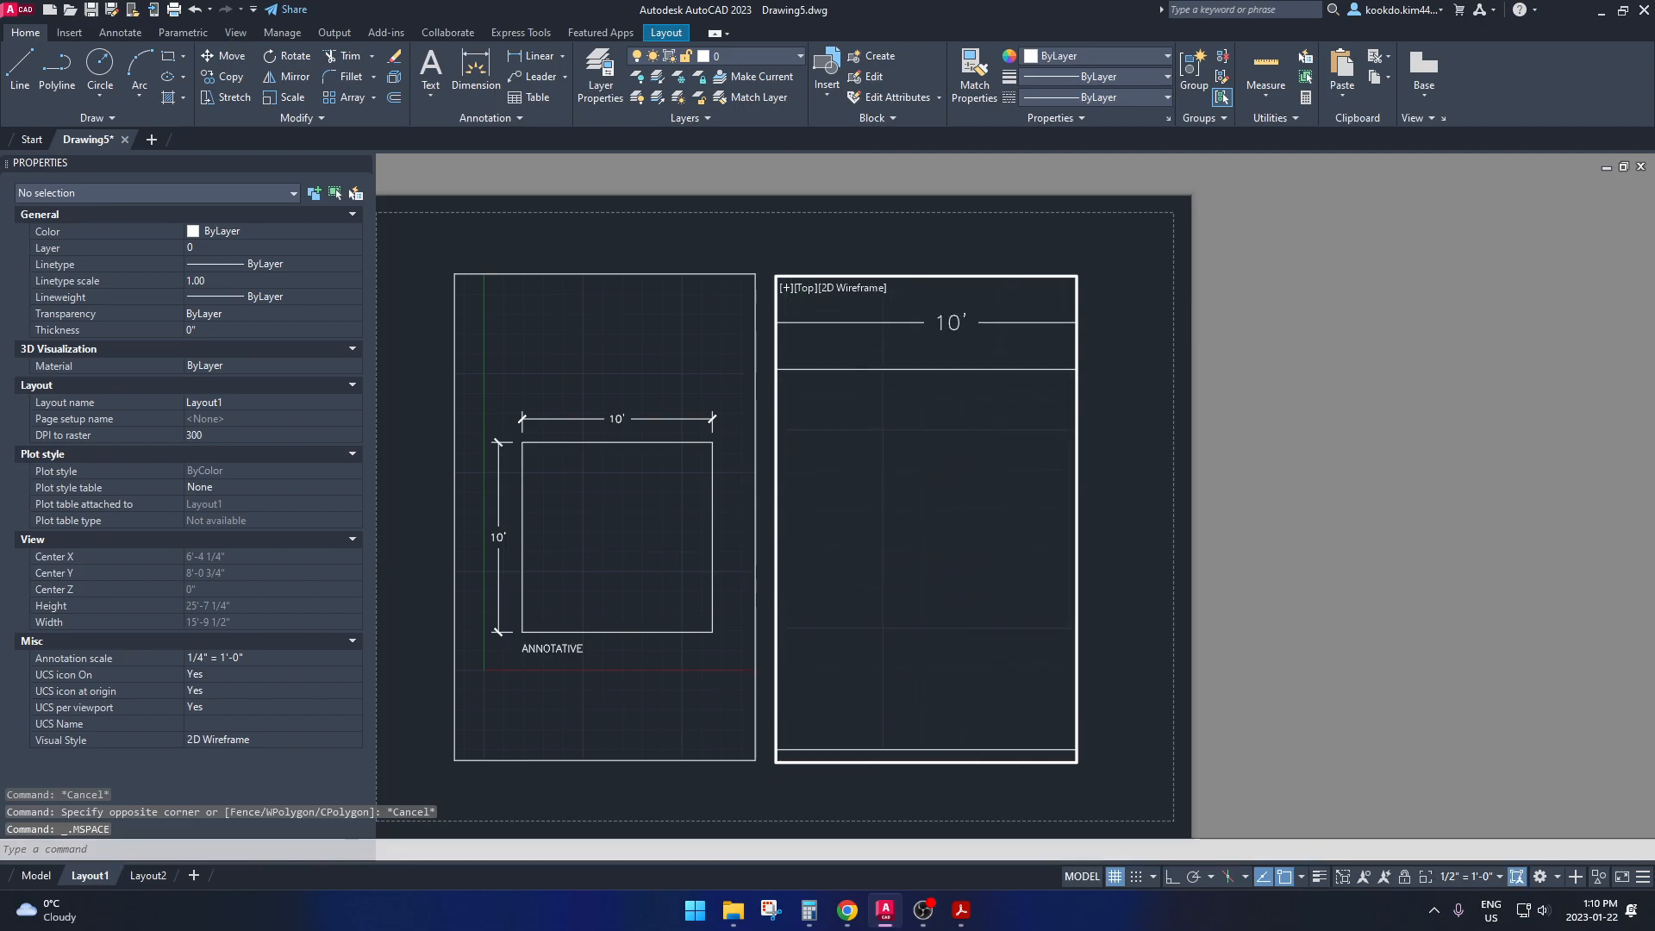
double_click(1153, 534)
Stretch the right side of the copied viewport outward to make the viewport about 6 1/2" wide
left_click(1131, 581)
left_click(1045, 526)
left_click(1077, 276)
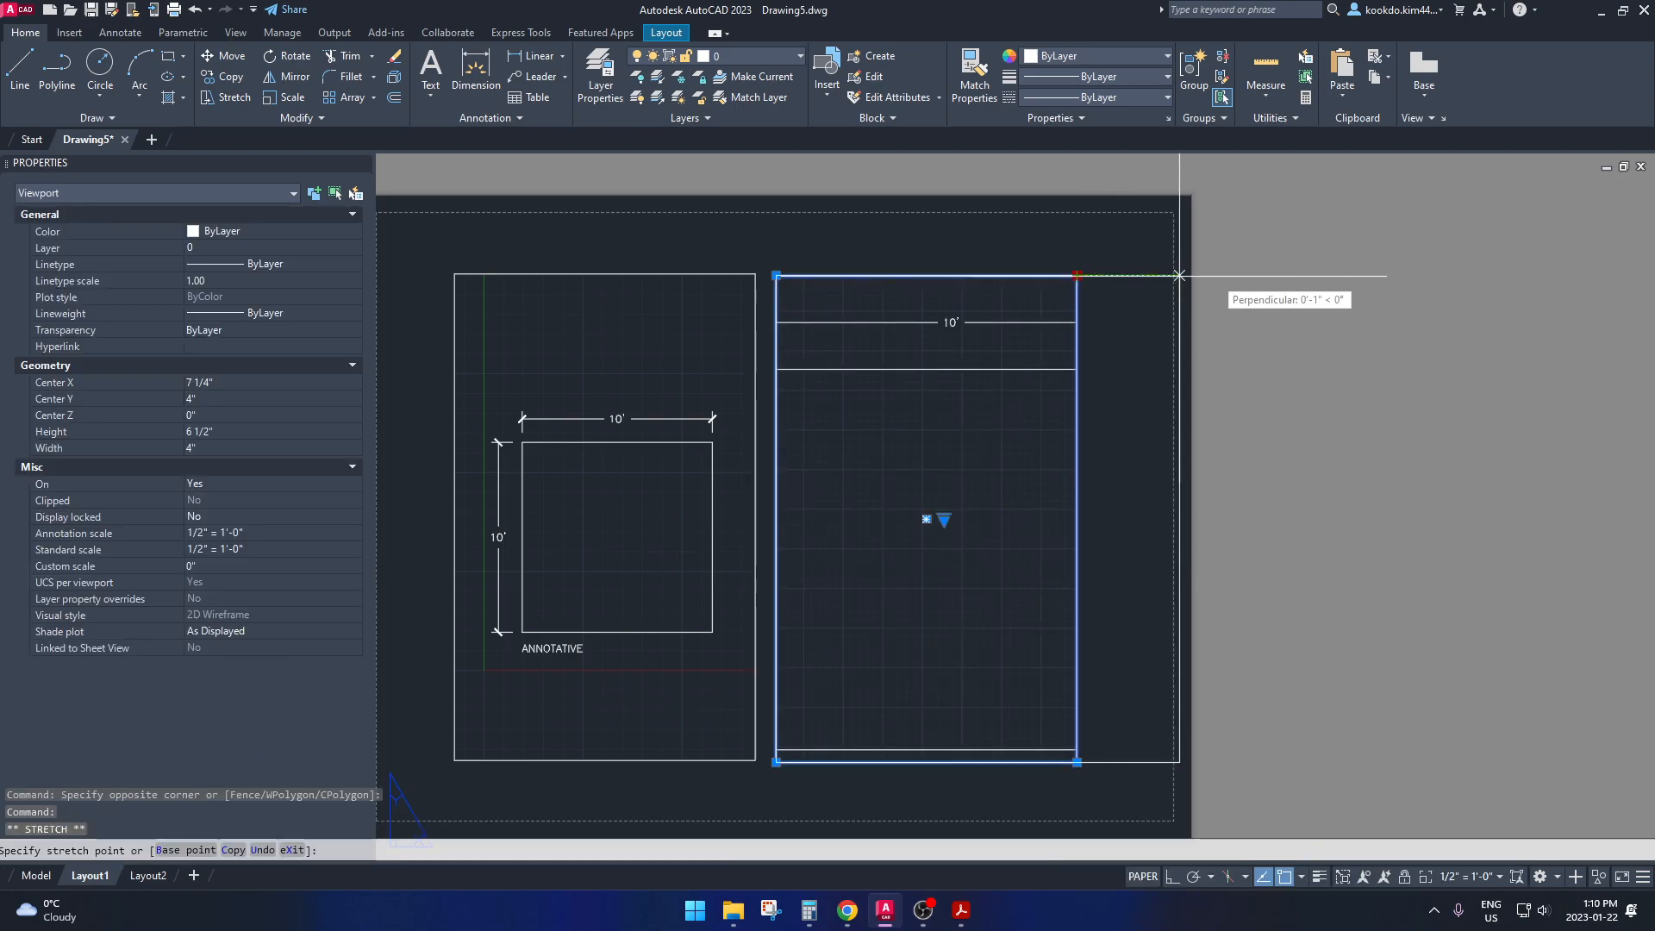
left_click(1272, 276)
Move the 1/4" = 1'-0" viewport horizontally toward the left edge of the sheet
left_click(676, 274)
type("m")
key("Return")
middle_click_drag(618, 245, 881, 265)
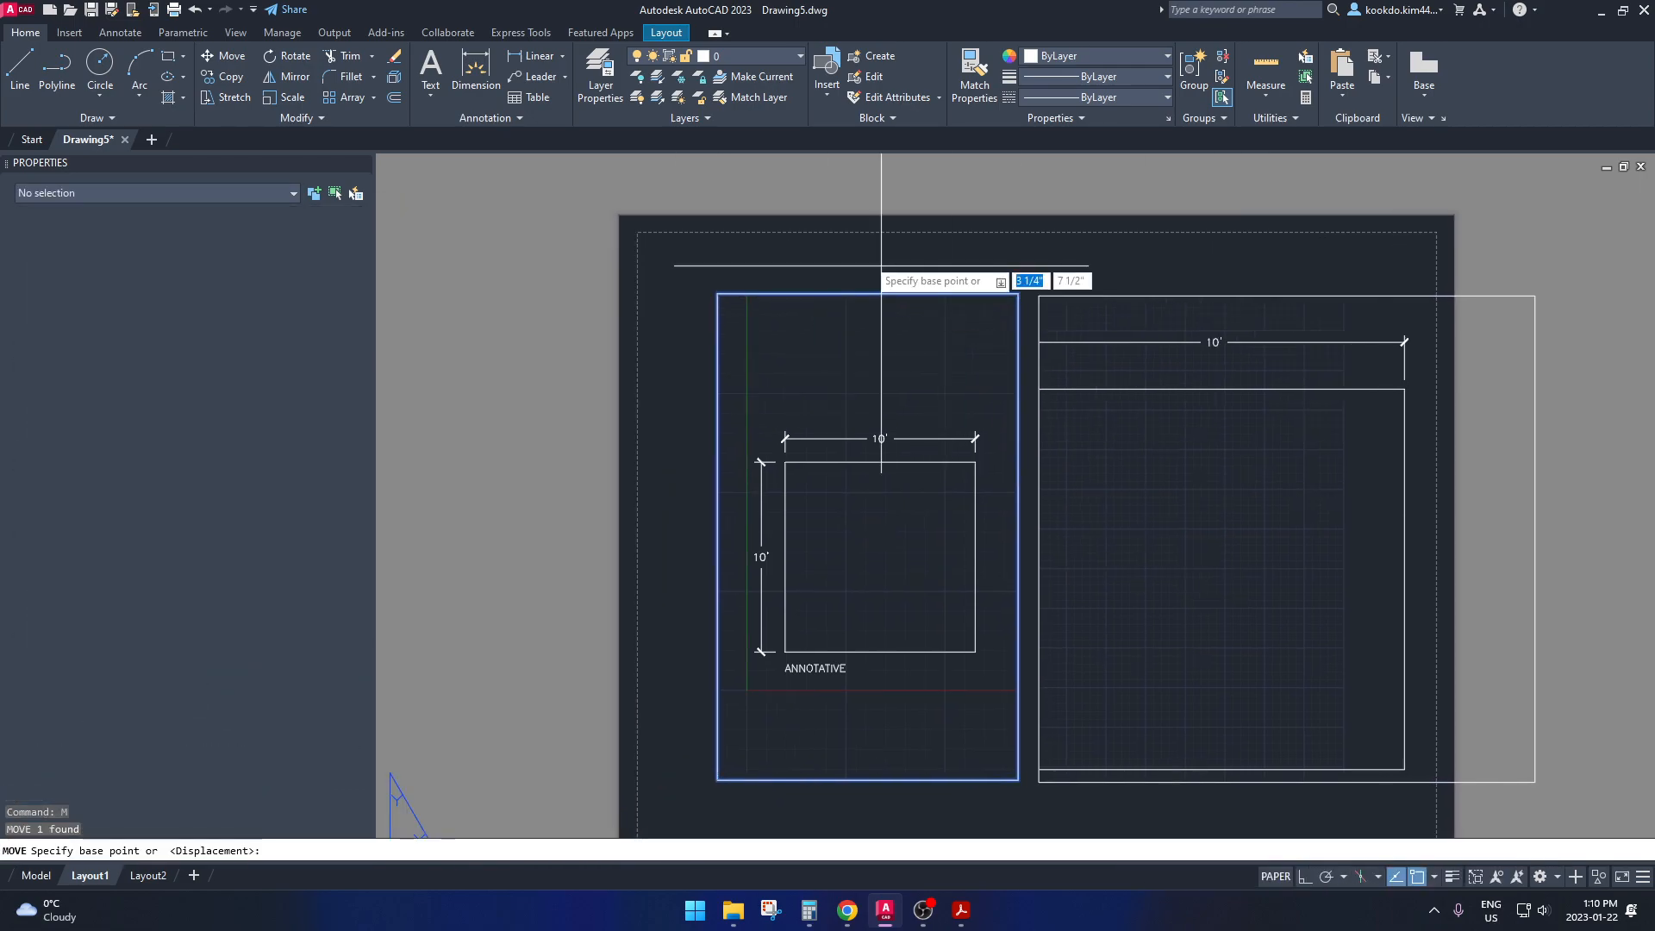
left_click(863, 256)
left_click(790, 256)
key("Escape")
Activate the enlarged viewport, shift the model to show both dimensions of the rectangle, and return to paper space
left_click(1067, 274)
left_click(1037, 307)
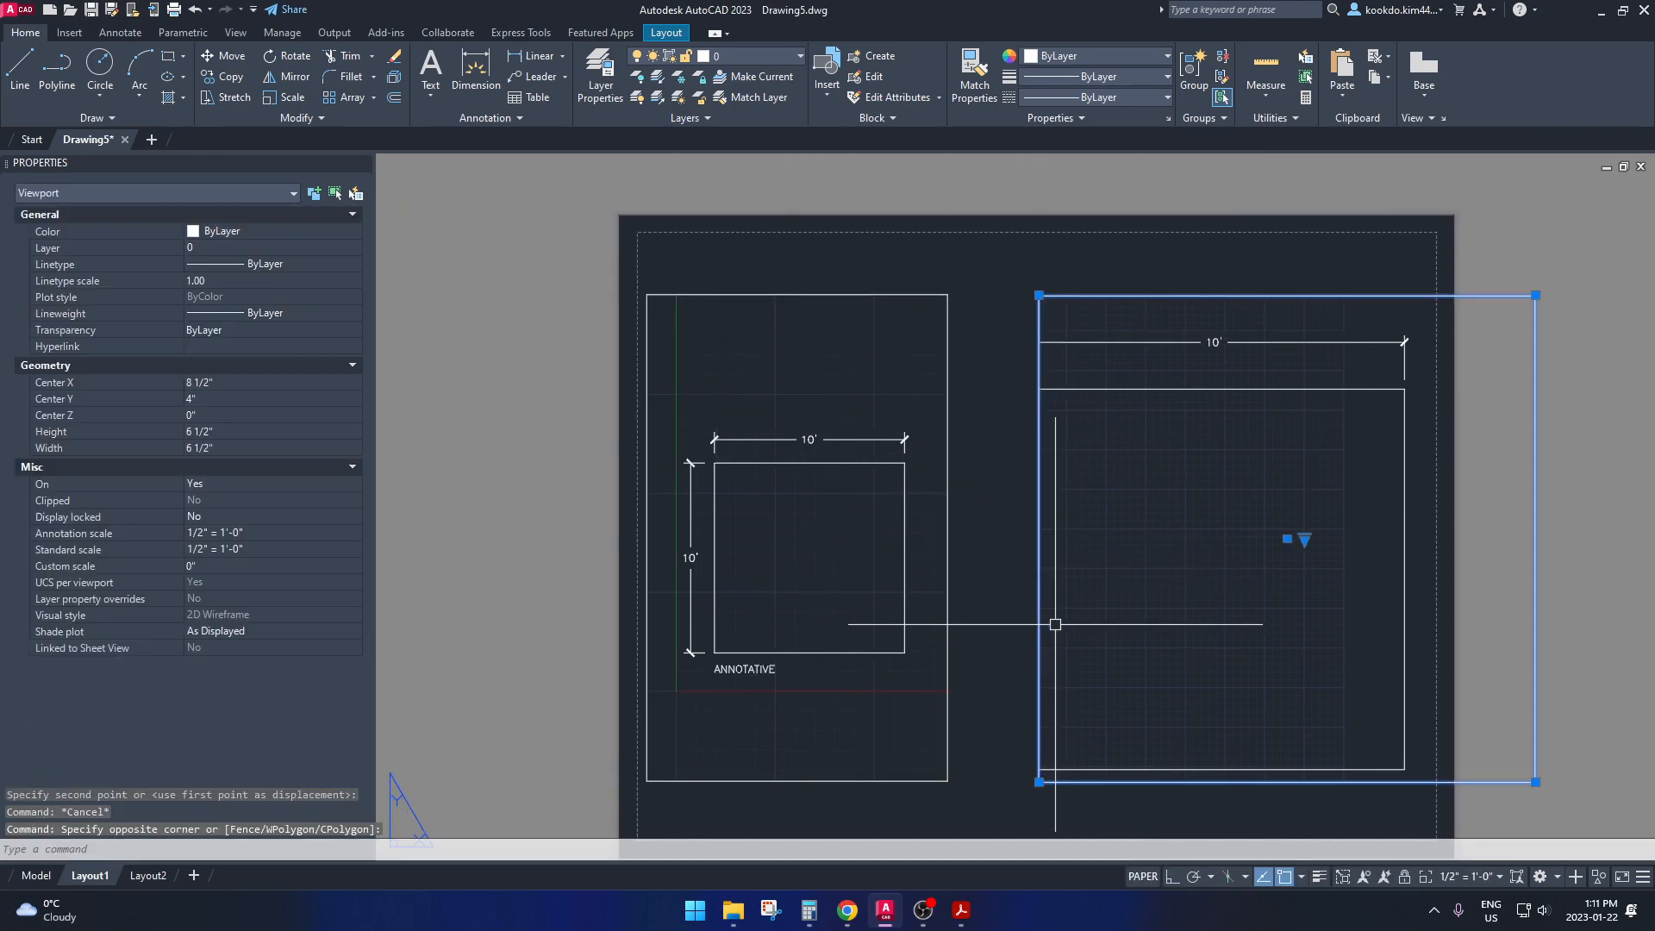
key("Escape")
double_click(1166, 578)
left_click(1166, 580)
mouse_move(1182, 561)
middle_mouse_down()
mouse_move(1291, 566)
mouse_move(1278, 591)
middle_mouse_up()
double_click(1634, 587)
key("Escape")
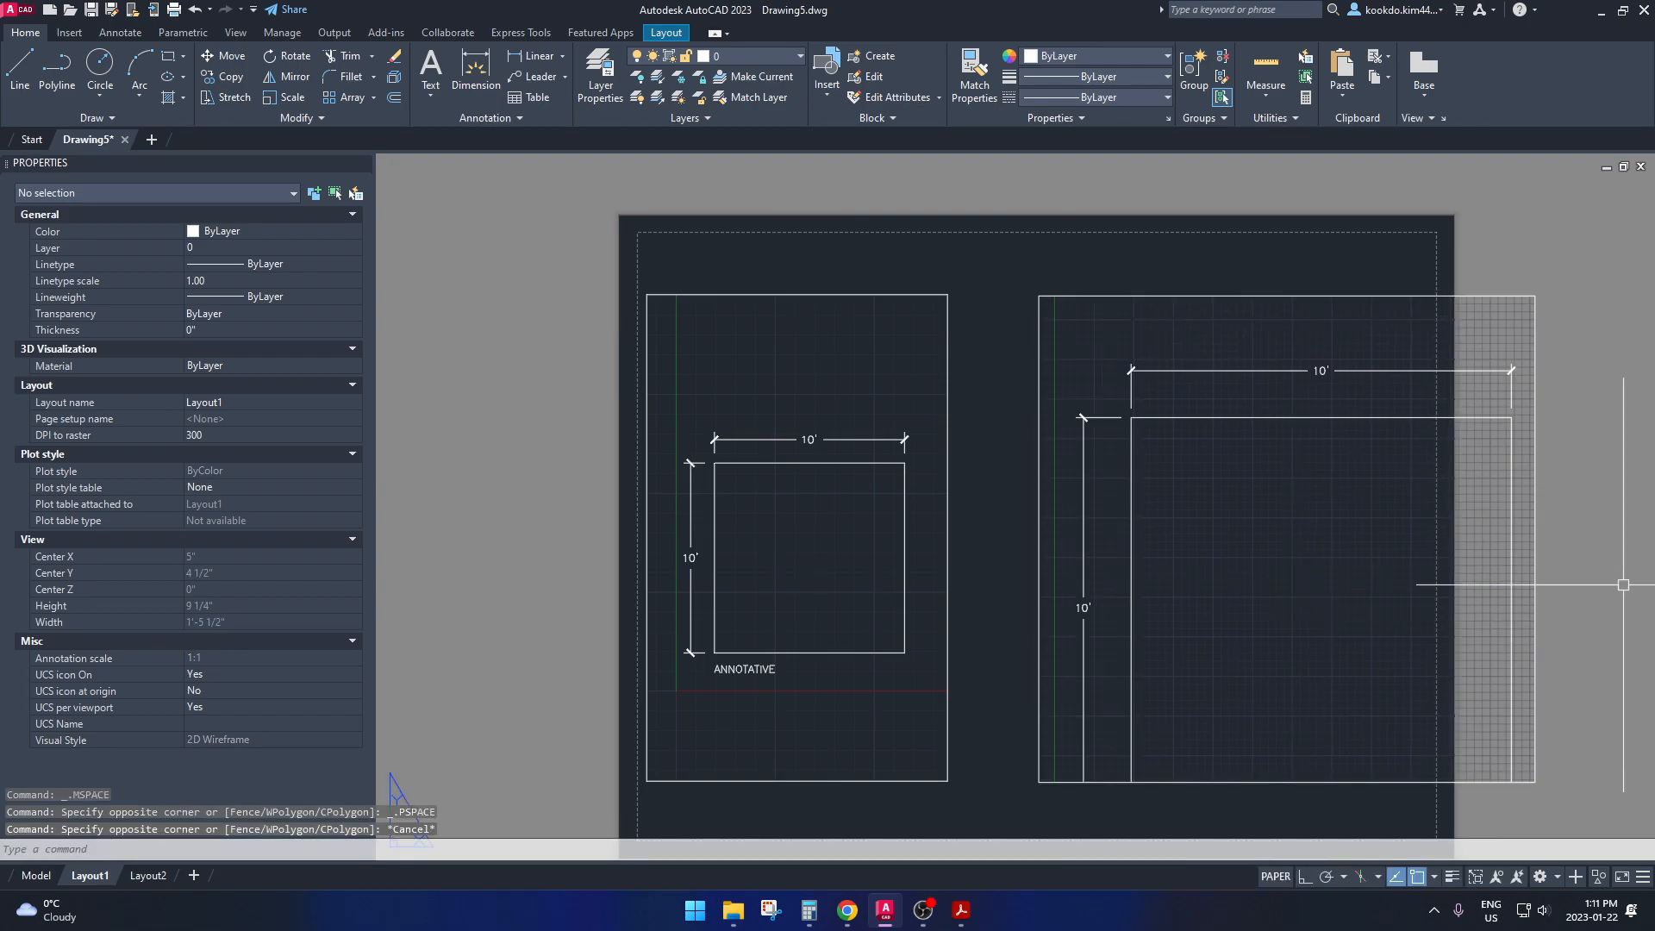
Move the 1/2" = 1'-0" viewport horizontally until it sits close beside the smaller-scale viewport
middle_click_drag(1621, 589, 1535, 578)
key("Escape")
key("Escape")
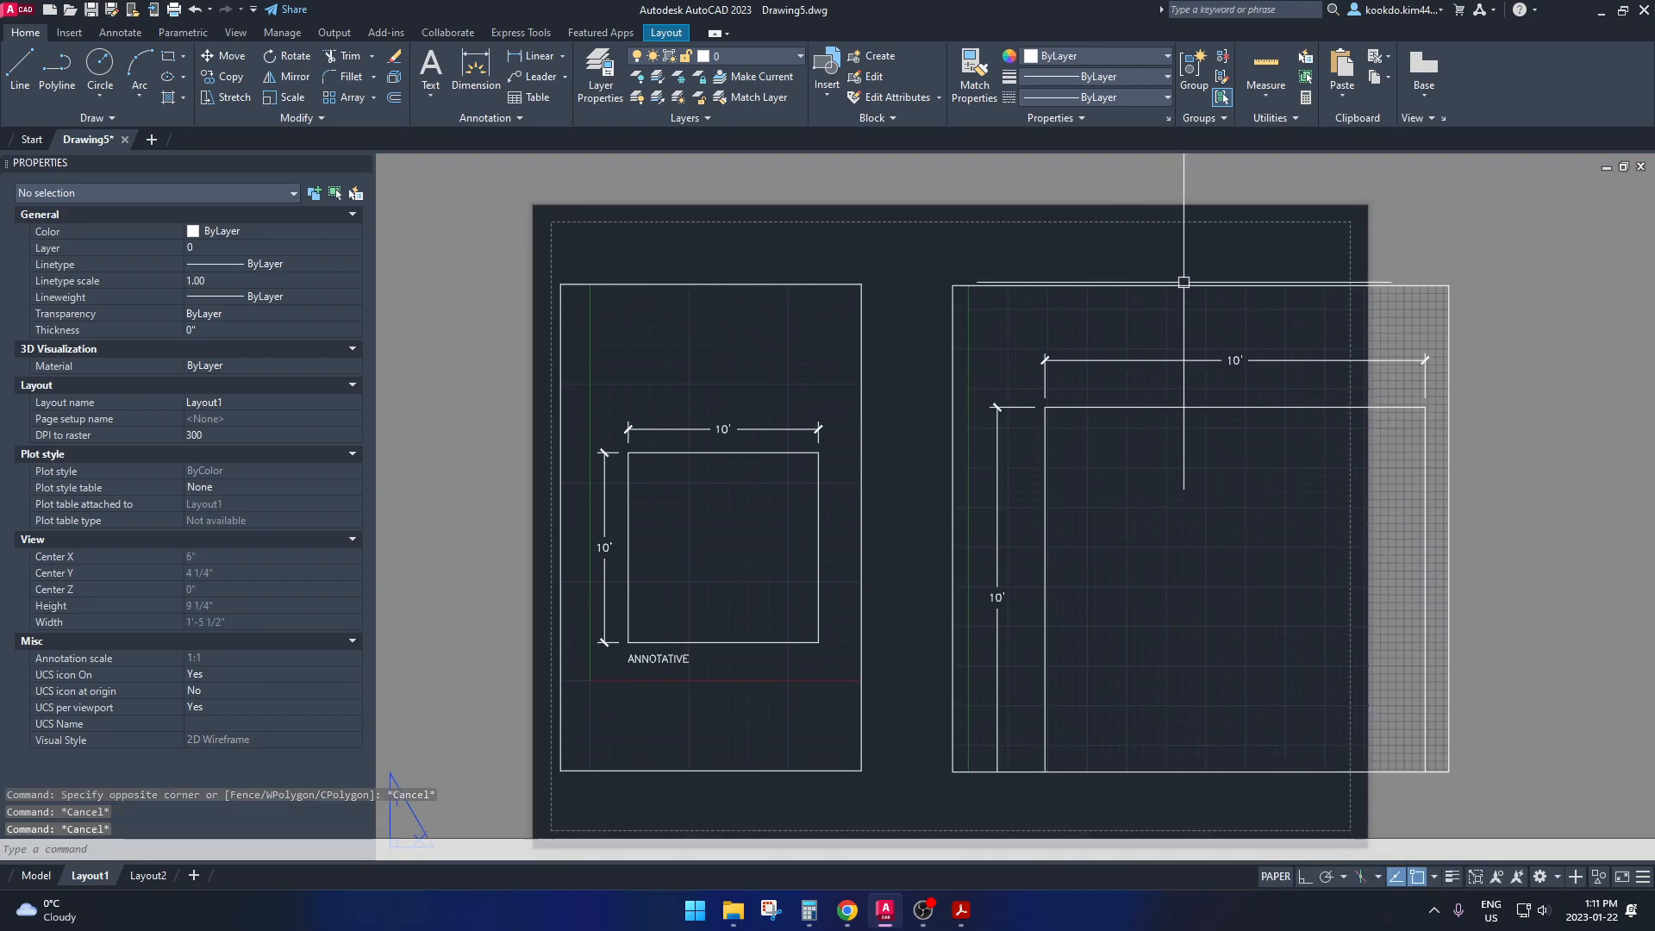
left_click(1130, 285)
type("m")
key("Return")
left_click(1107, 259)
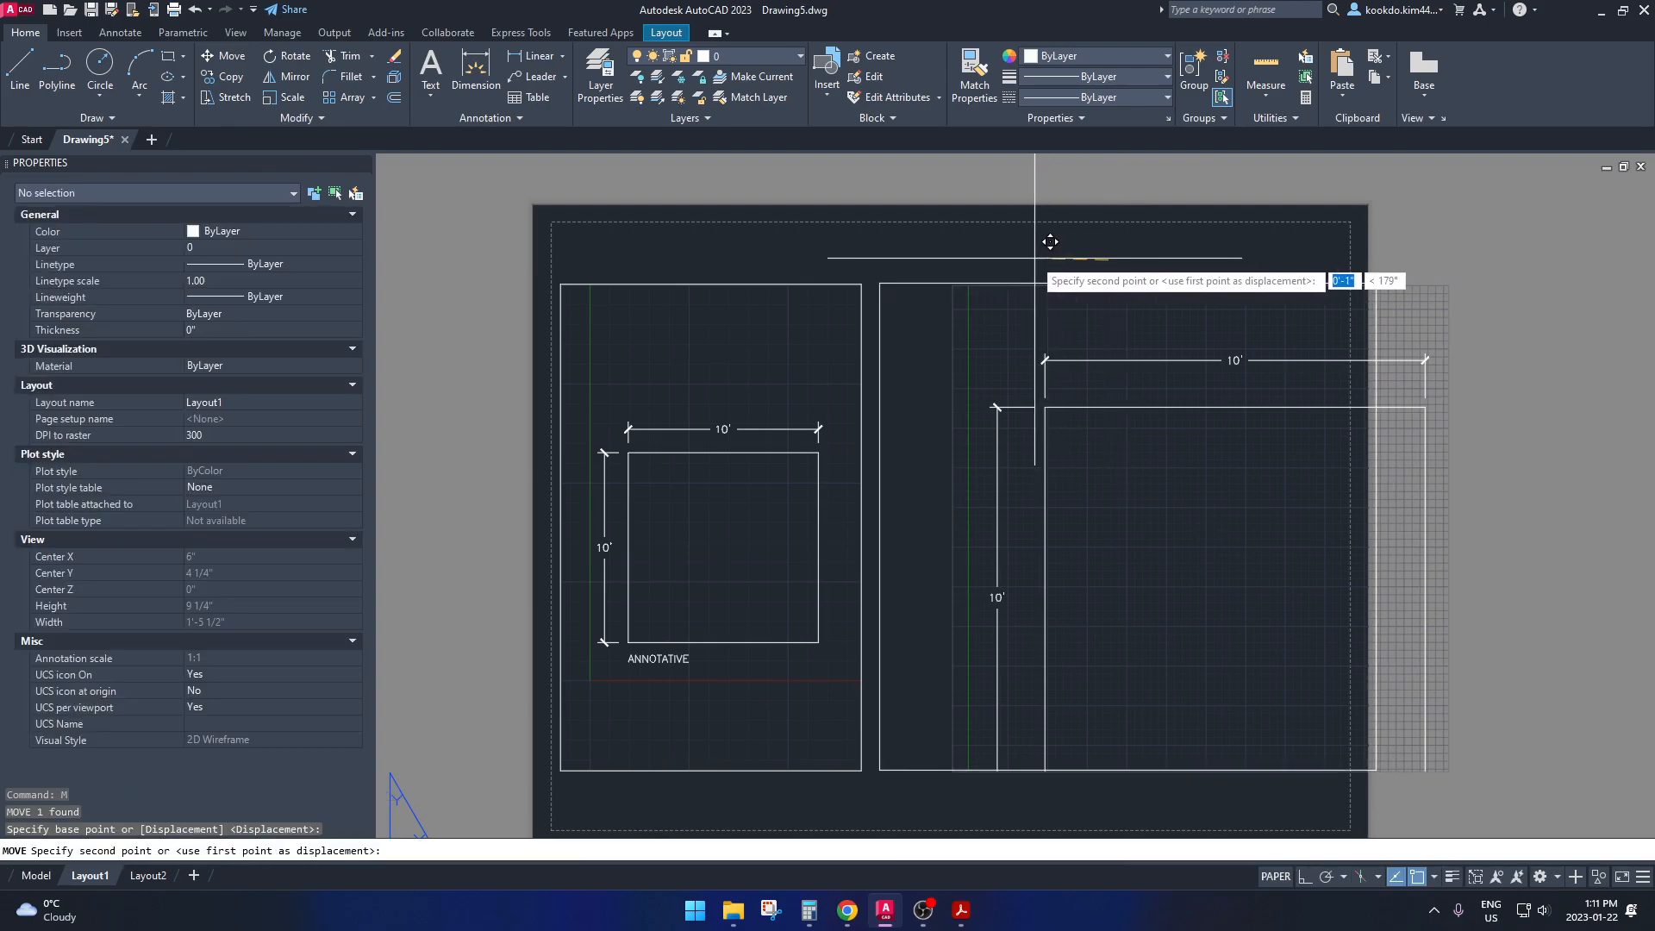
key("Escape")
Compare the dimensions in both viewports and examine the properties of the horizontal 10' dimension above the rectangle
scroll(953, 361, "up", 2)
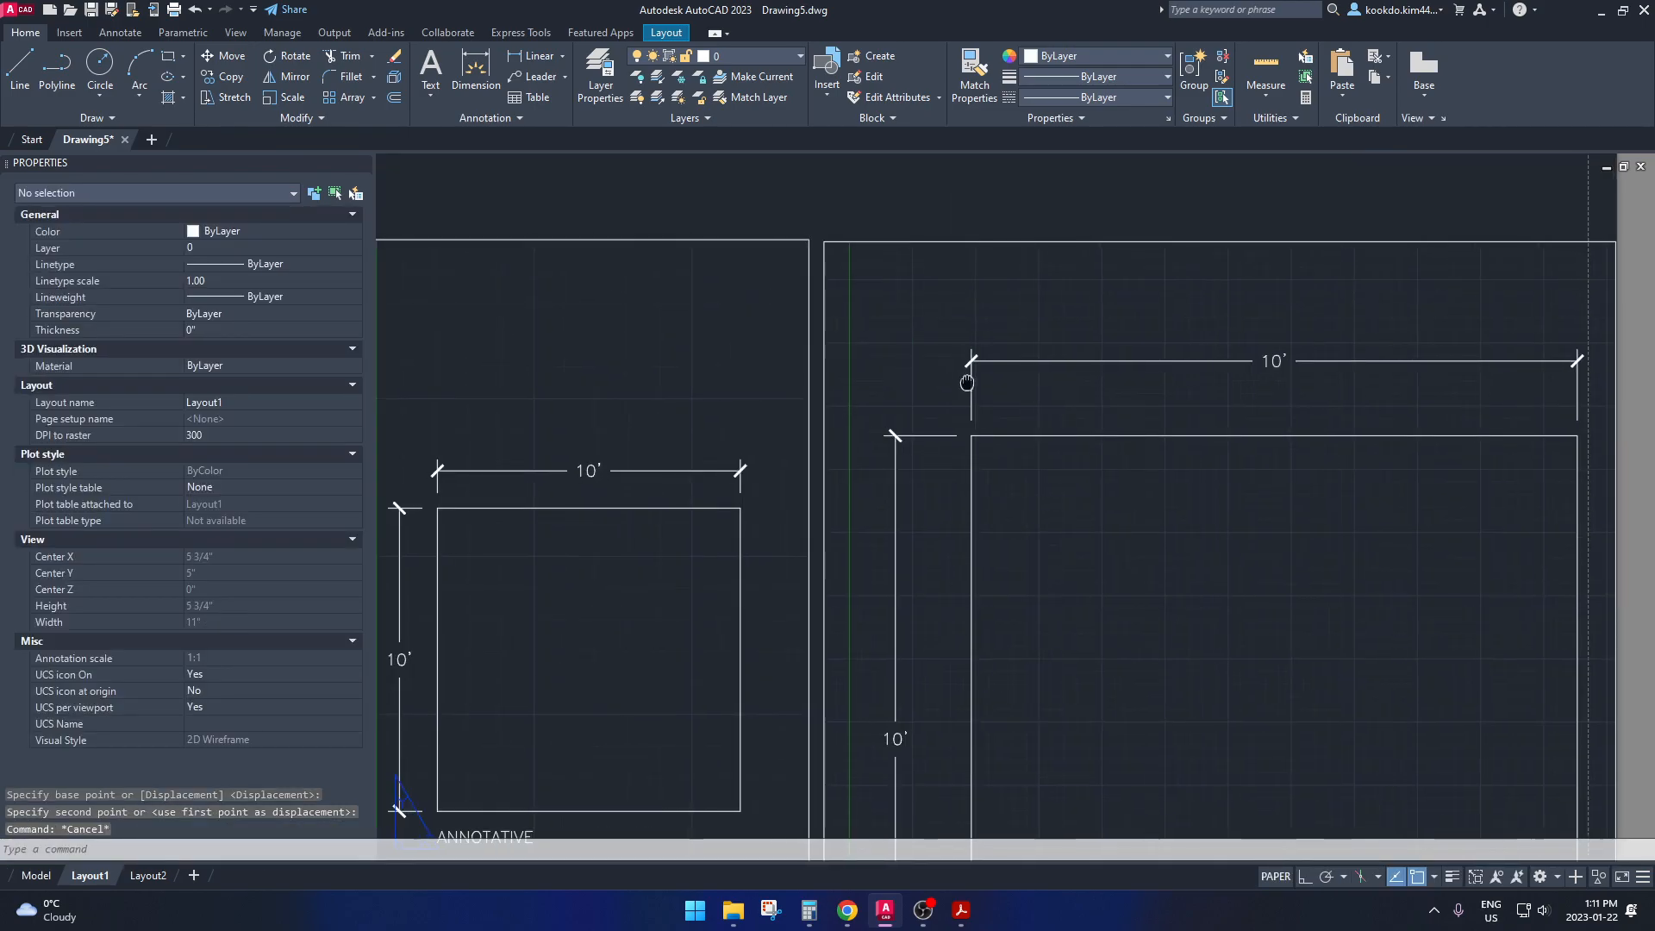
middle_click_drag(746, 505, 826, 507)
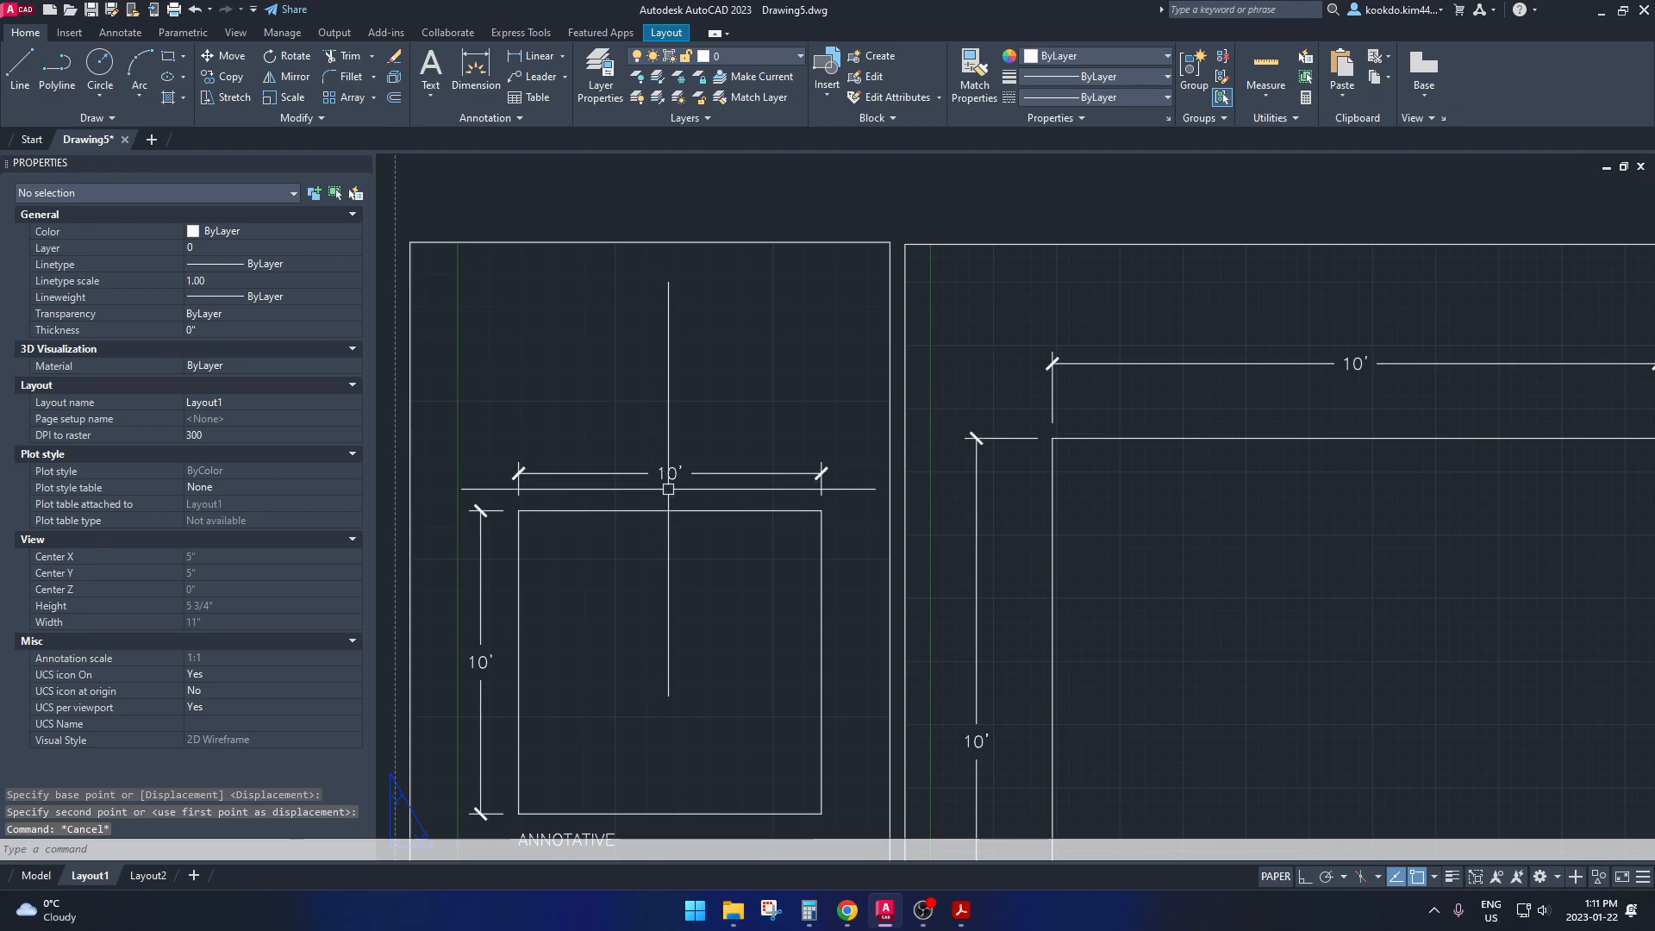
scroll(1100, 512, "down", 2)
middle_click_drag(1115, 524, 956, 493)
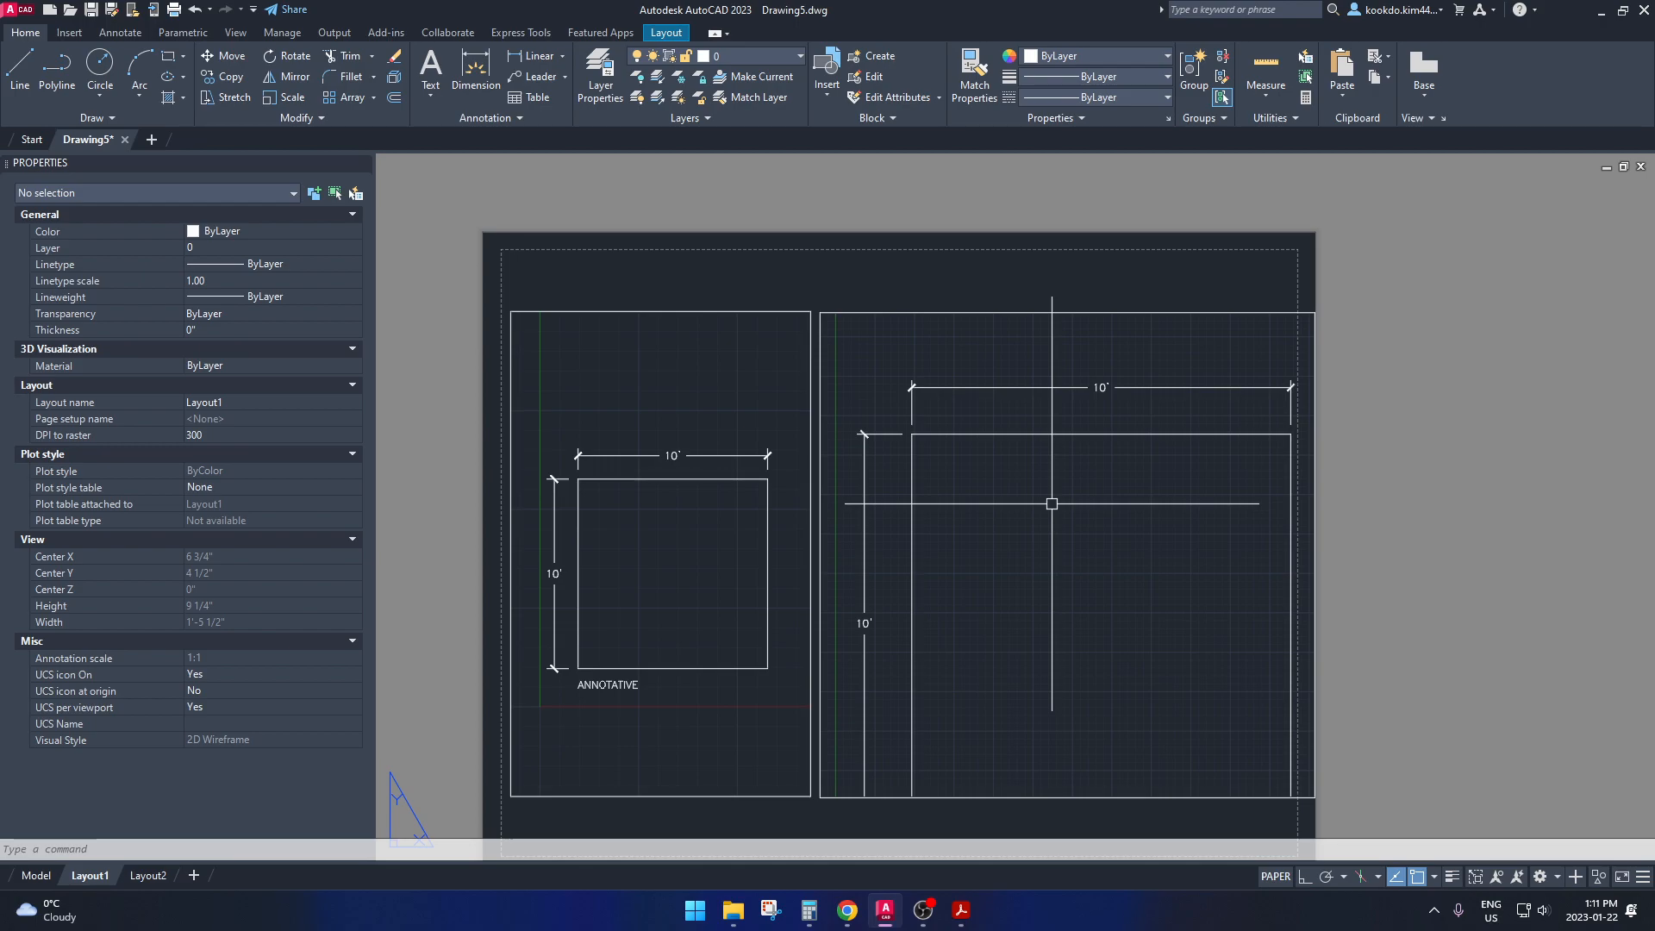
double_click(759, 464)
left_click(702, 457)
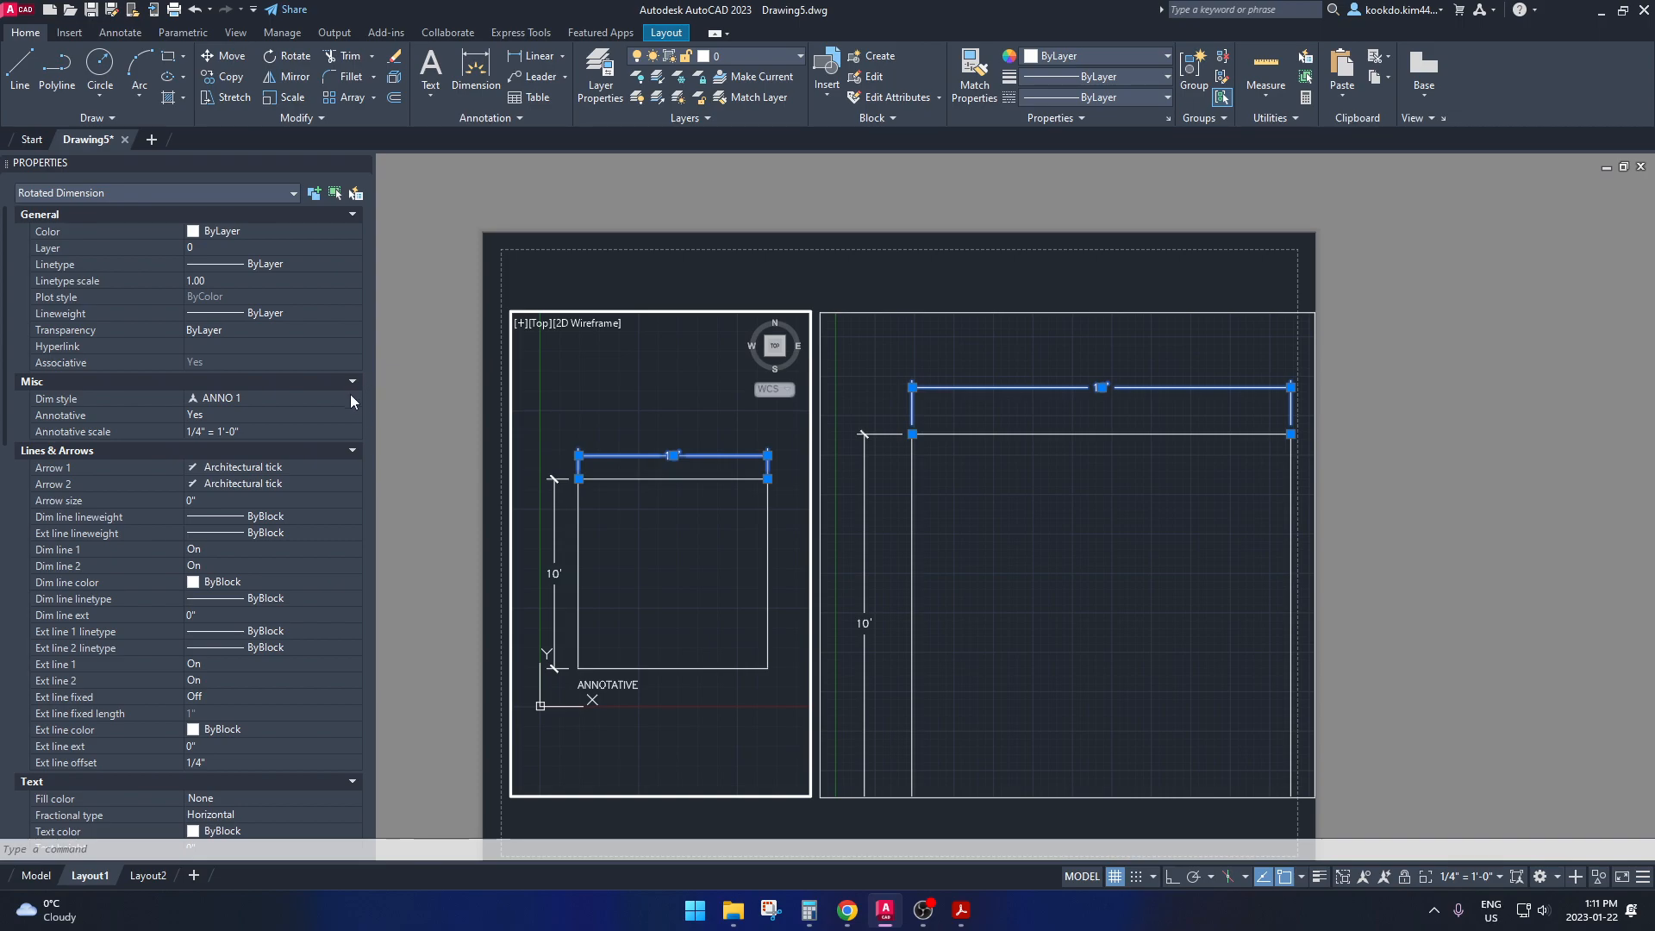
scroll(349, 398, "down", 5)
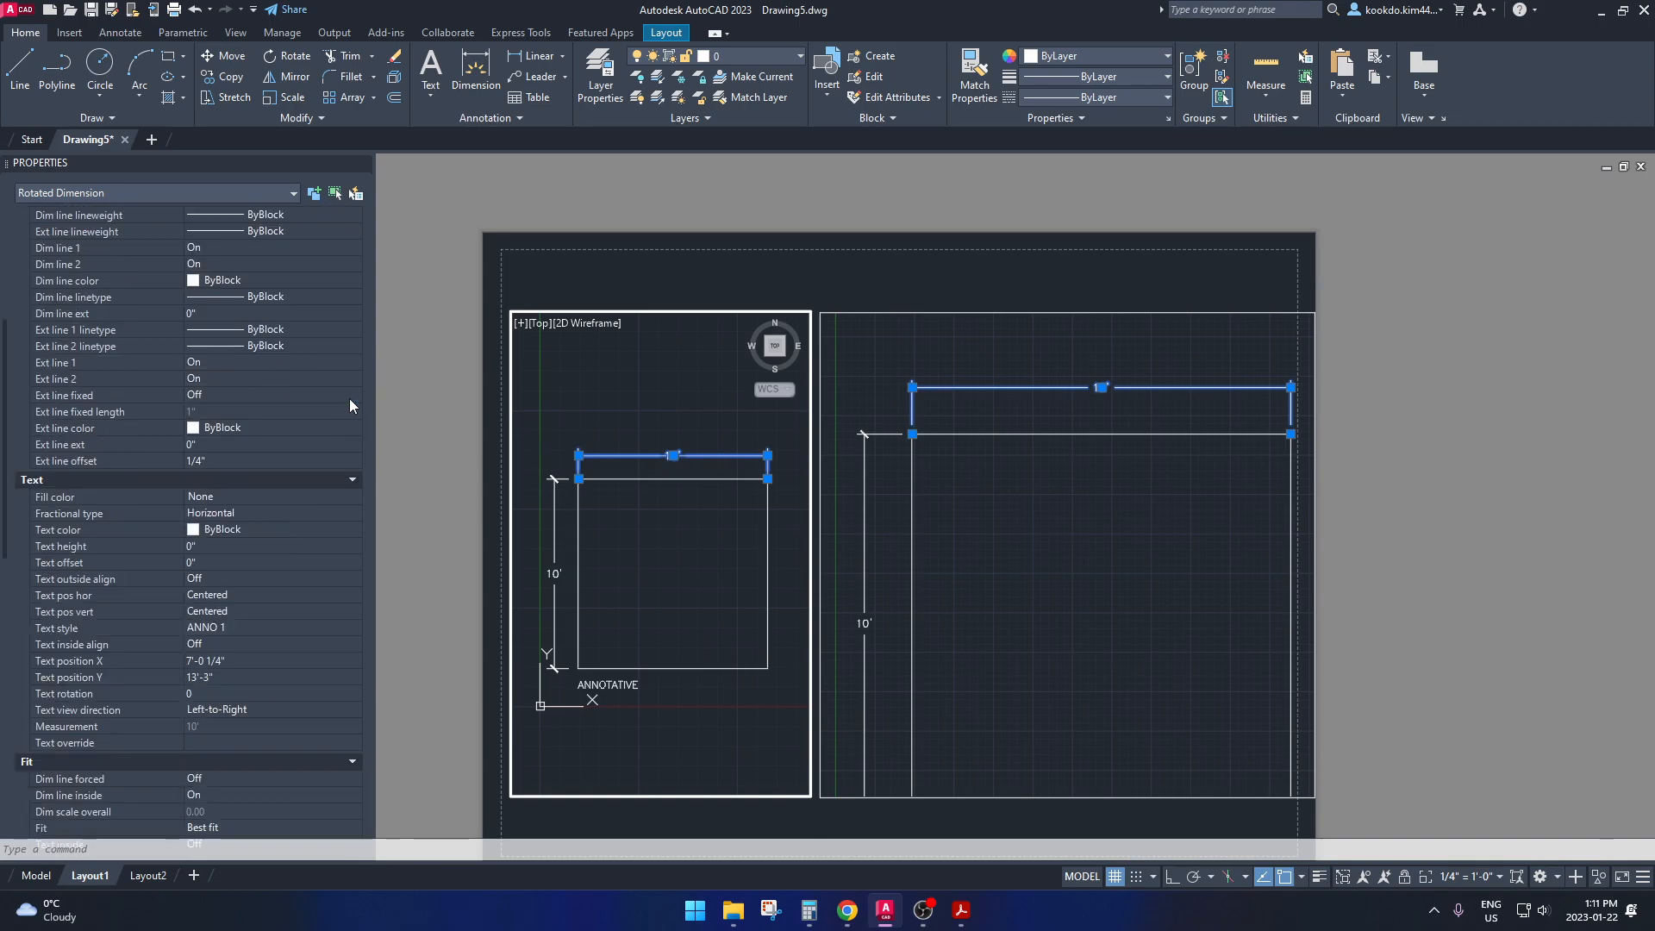
scroll(349, 398, "down", 6)
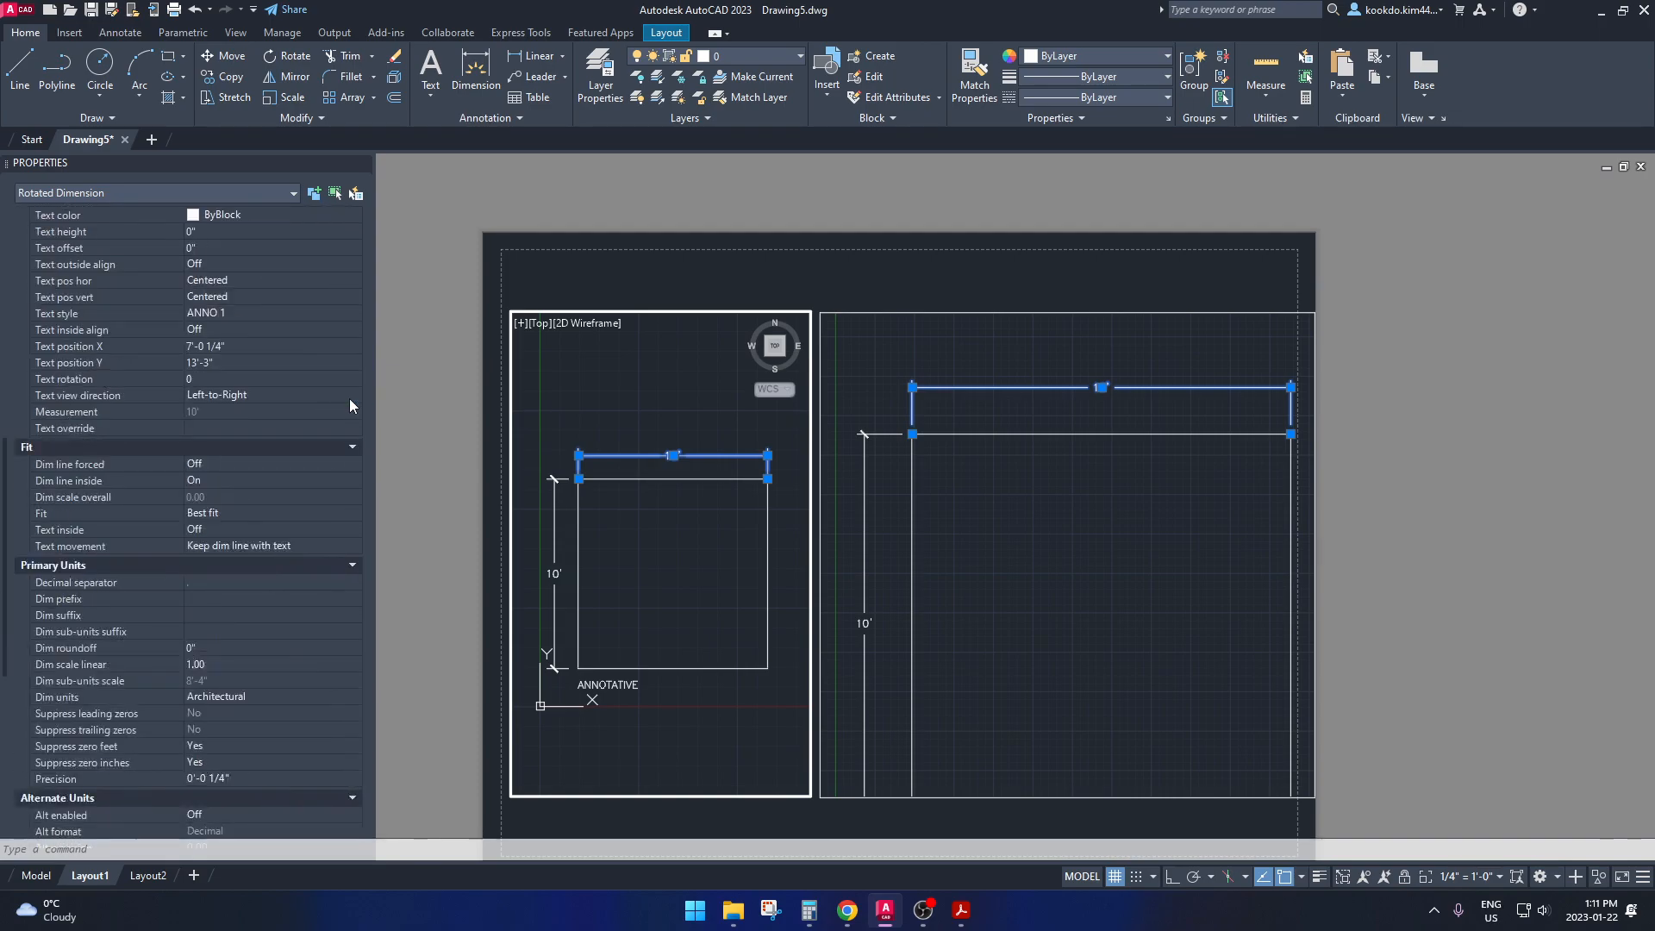
double_click(445, 406)
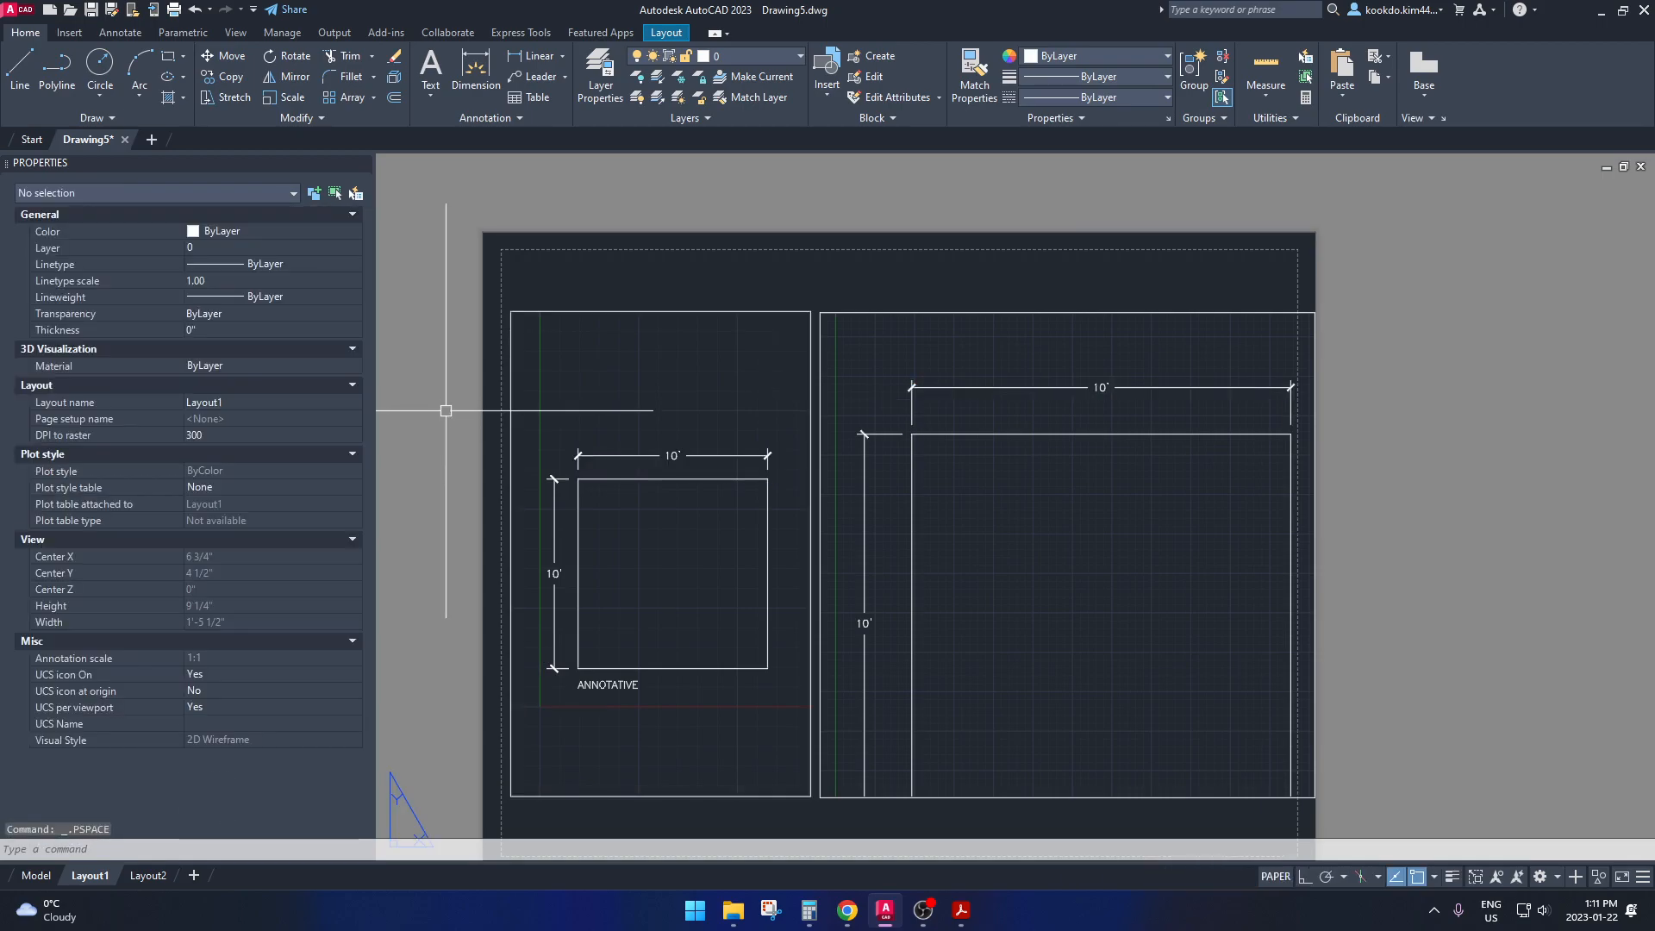
Switch from the layout to model space
left_click(35, 876)
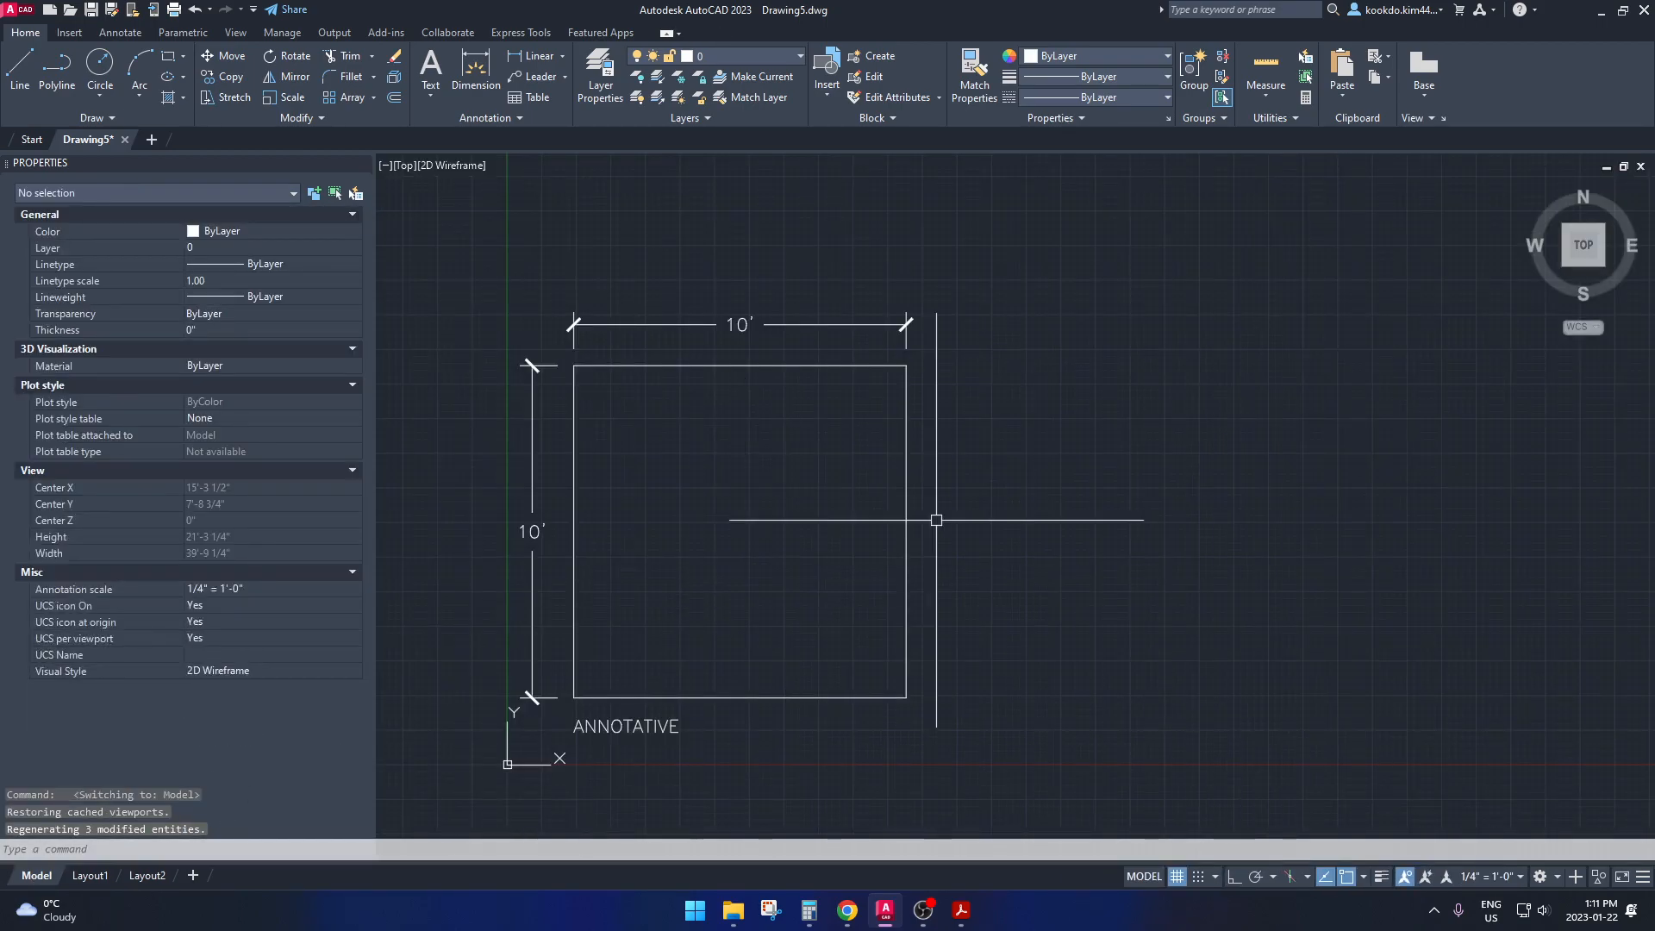